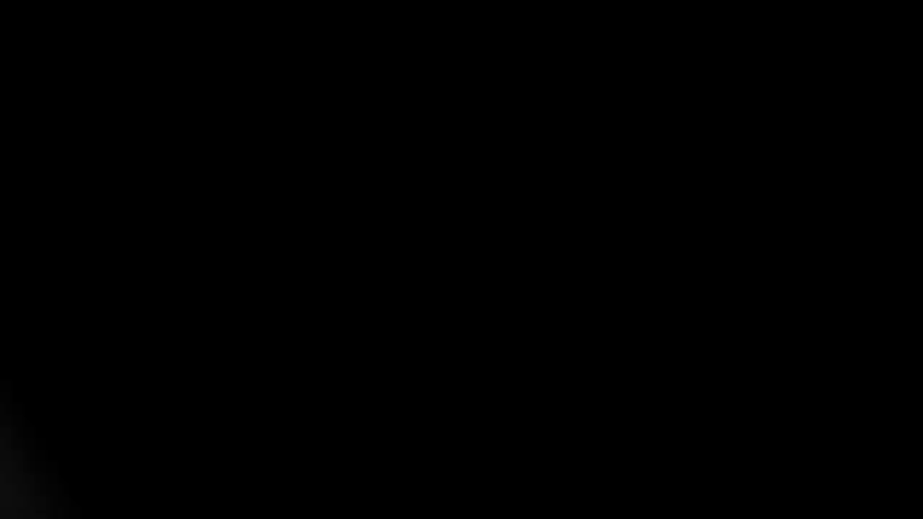
# Step: Create a new part with a Plain White scene background and select the Right Plane
pyautogui.hotkey('ctrl', 'n')
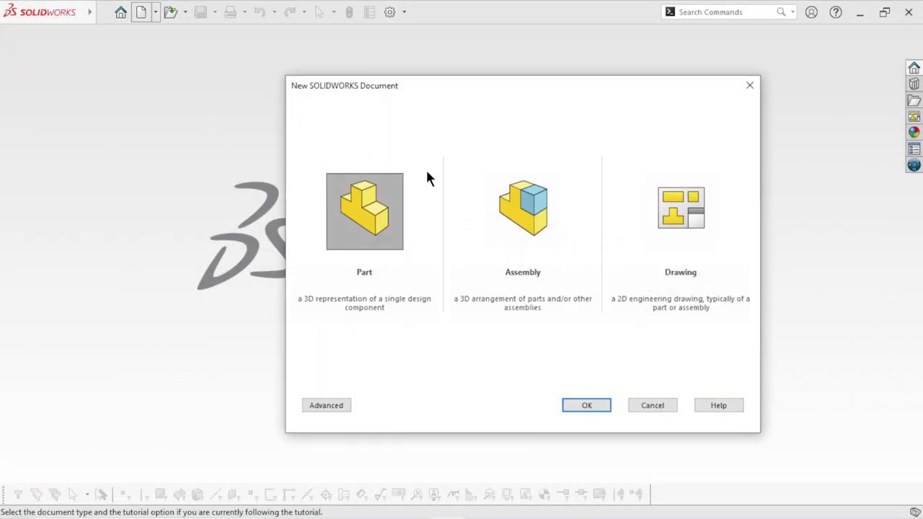
pyautogui.click(588, 405)
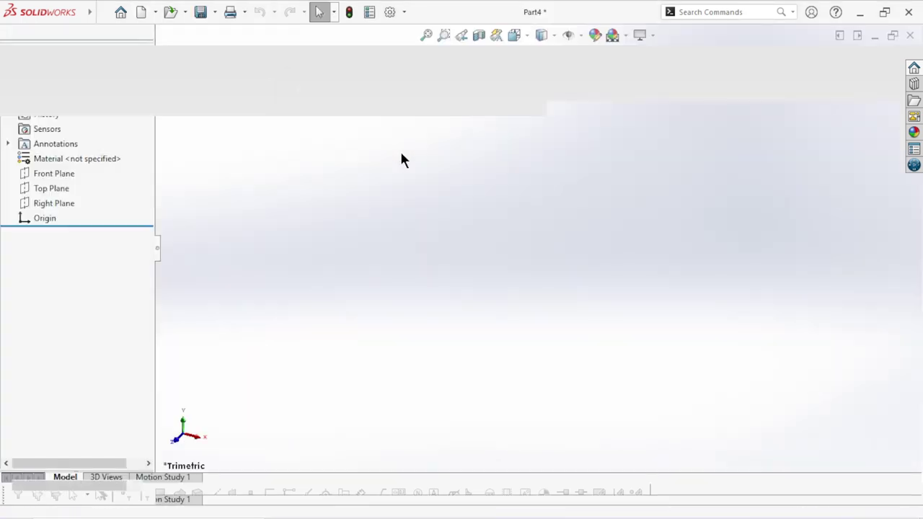
pyautogui.click(625, 127)
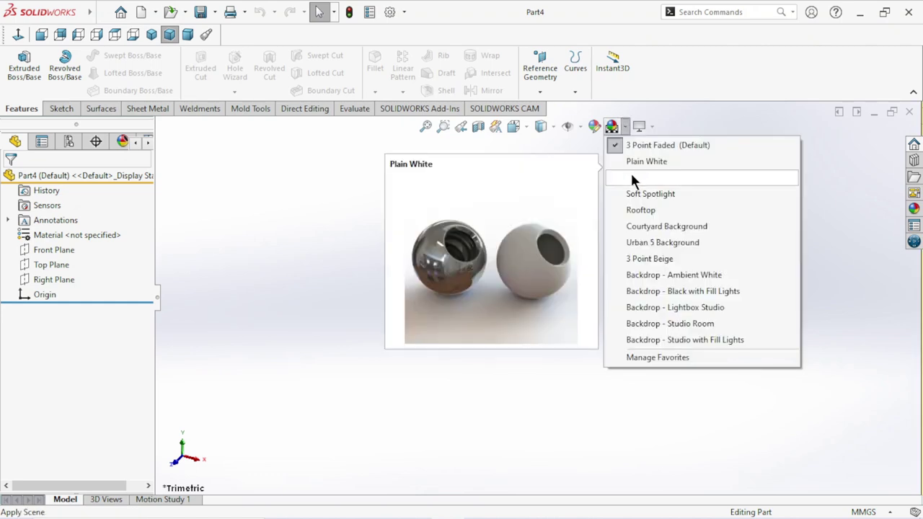
pyautogui.click(627, 160)
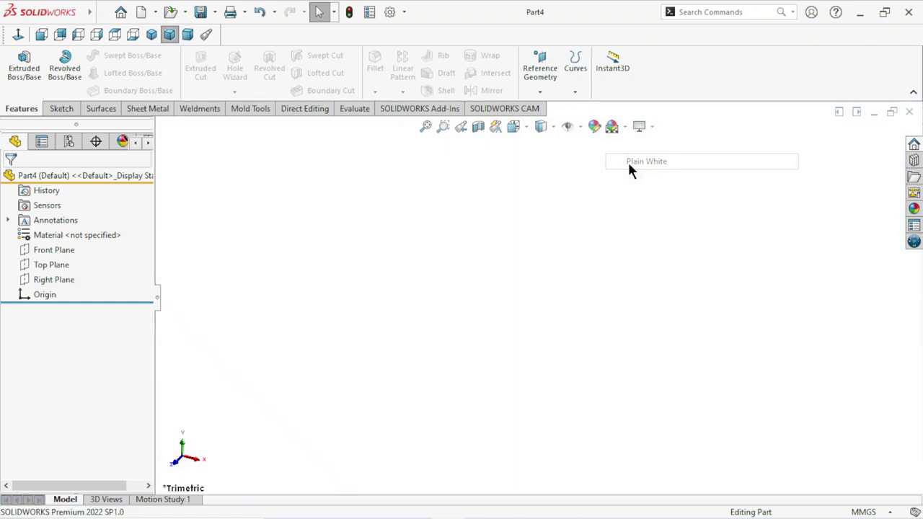
pyautogui.click(54, 281)
# Step: Draw a center rectangle from the origin on the Right Plane
pyautogui.click(64, 252)
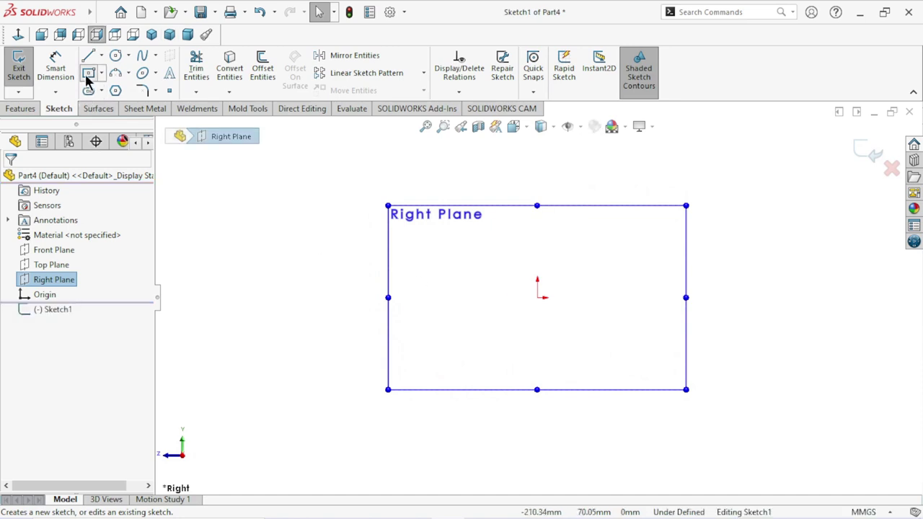
pyautogui.click(537, 297)
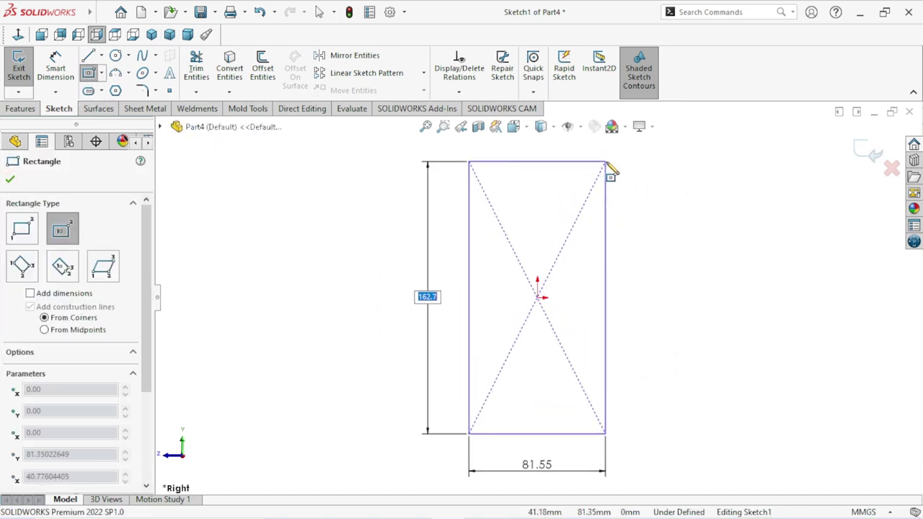
pyautogui.click(618, 160)
pyautogui.rightClick(668, 203)
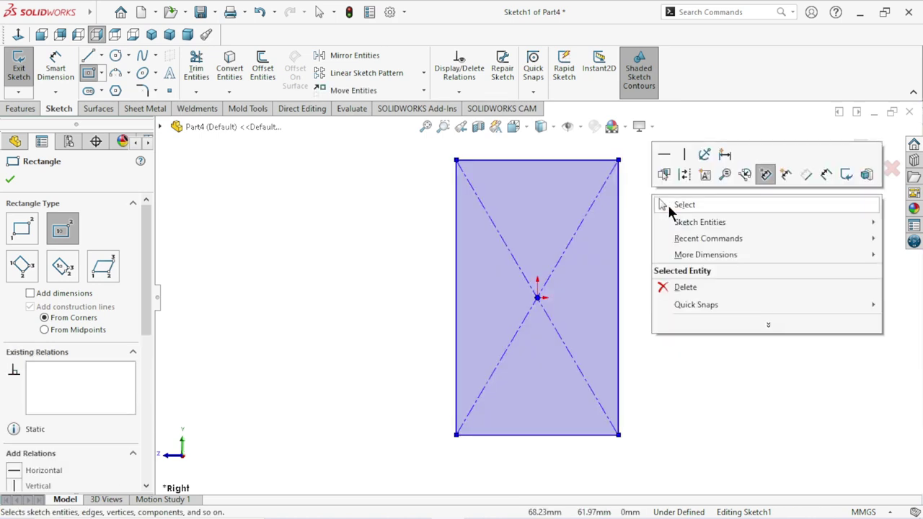
pyautogui.click(667, 203)
# Step: Dimension the rectangle's left edge to 200 mm and its bottom edge to 100 mm
pyautogui.click(57, 81)
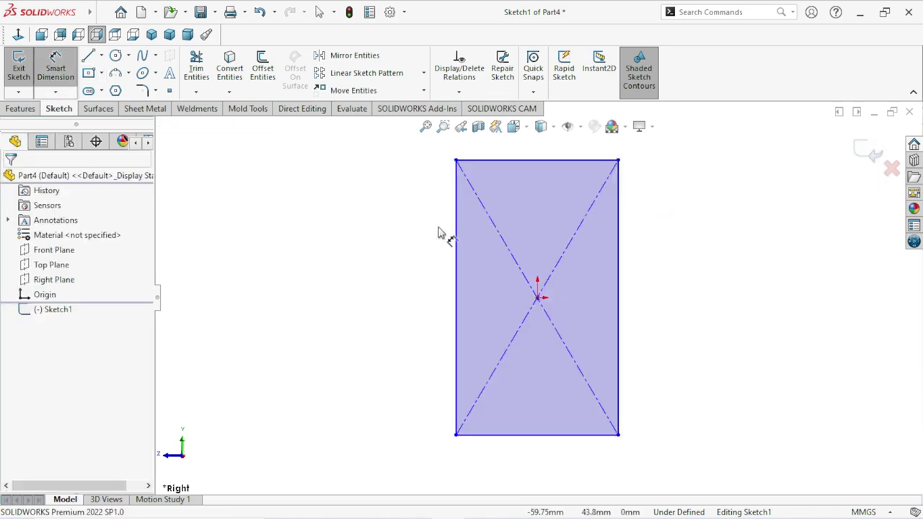
pyautogui.click(456, 264)
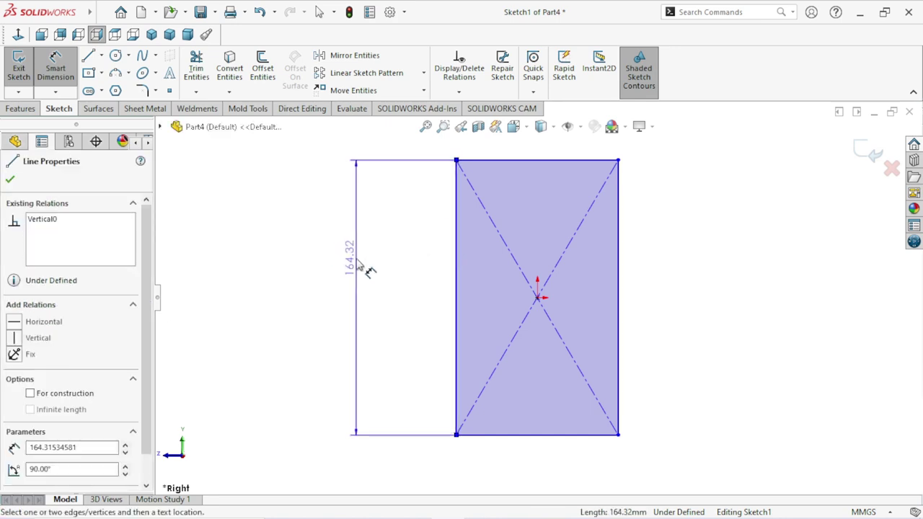
pyautogui.click(365, 268)
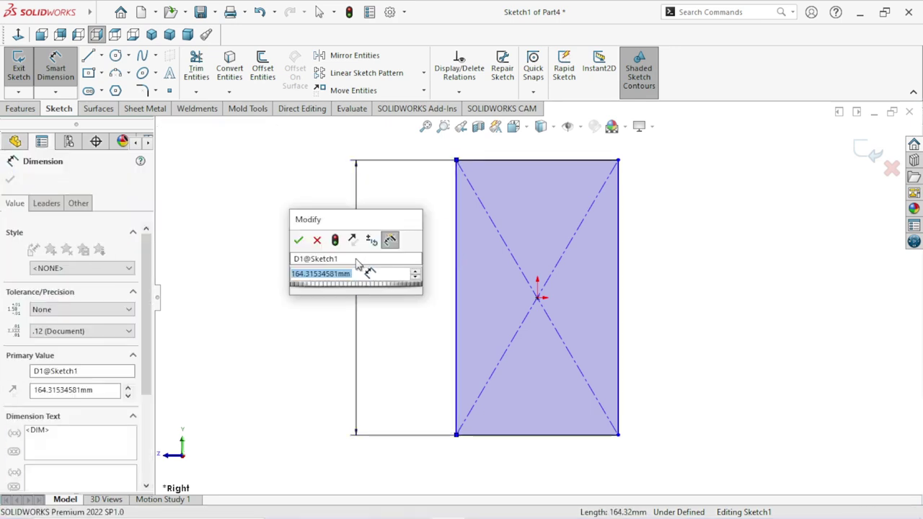
pyautogui.write('200')
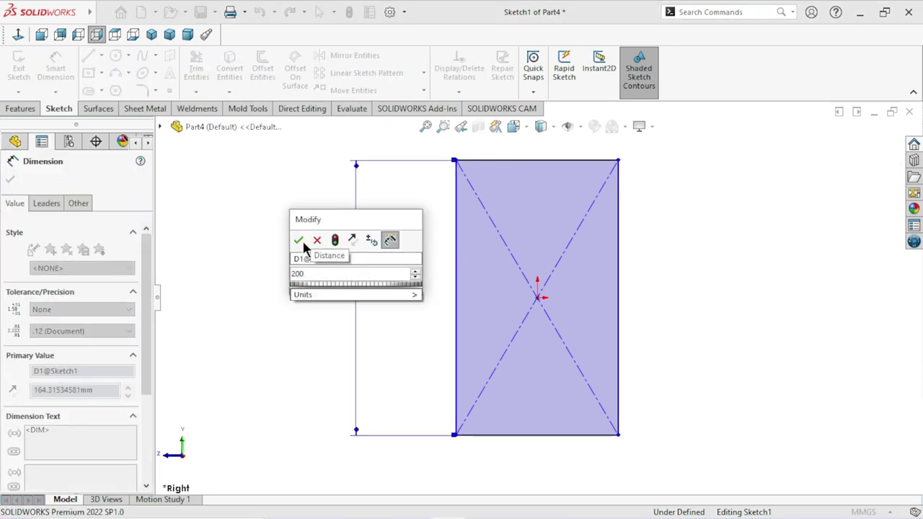
pyautogui.click(299, 241)
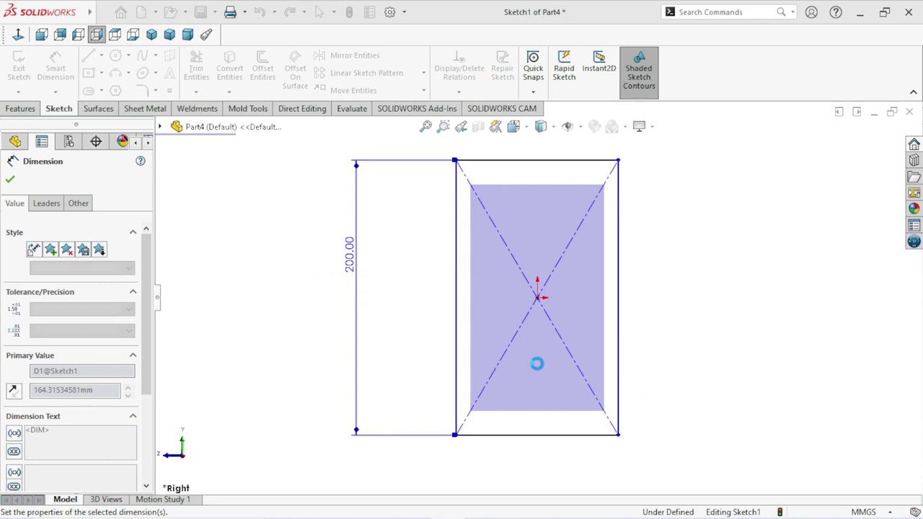
pyautogui.click(537, 435)
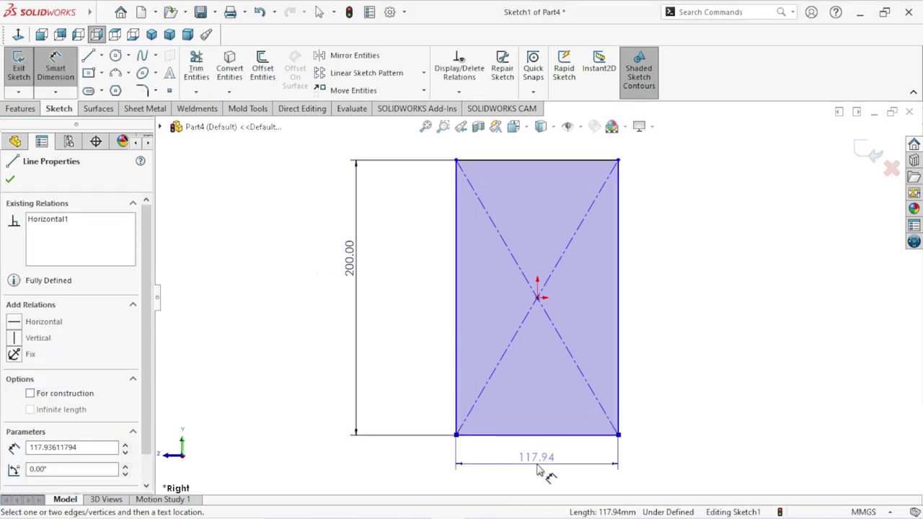
pyautogui.click(537, 468)
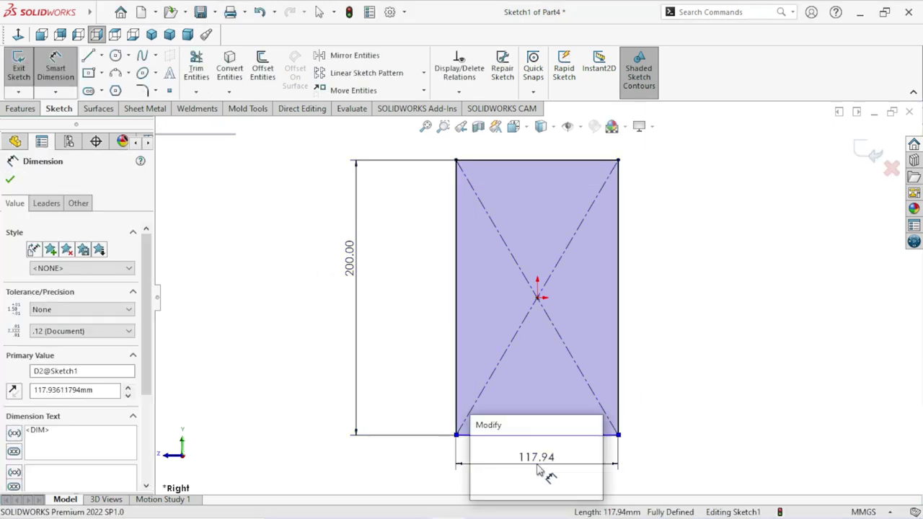
pyautogui.write('100')
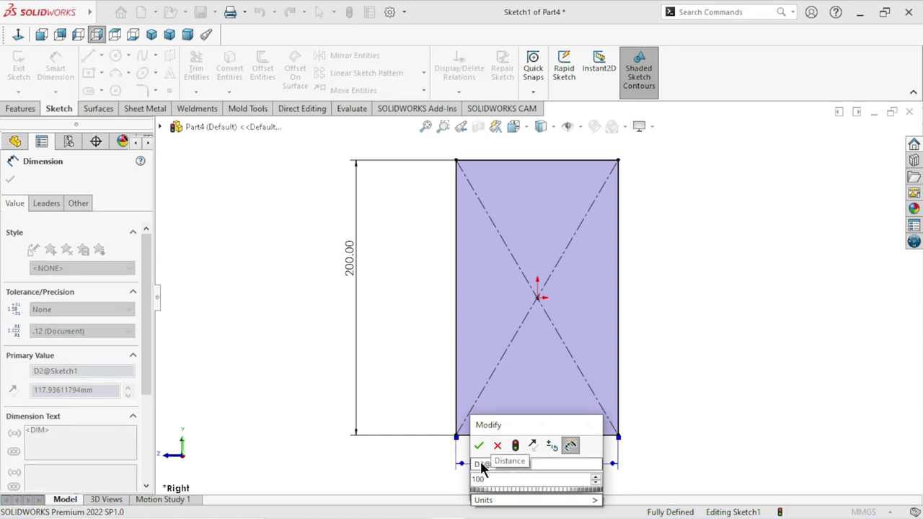
pyautogui.click(478, 446)
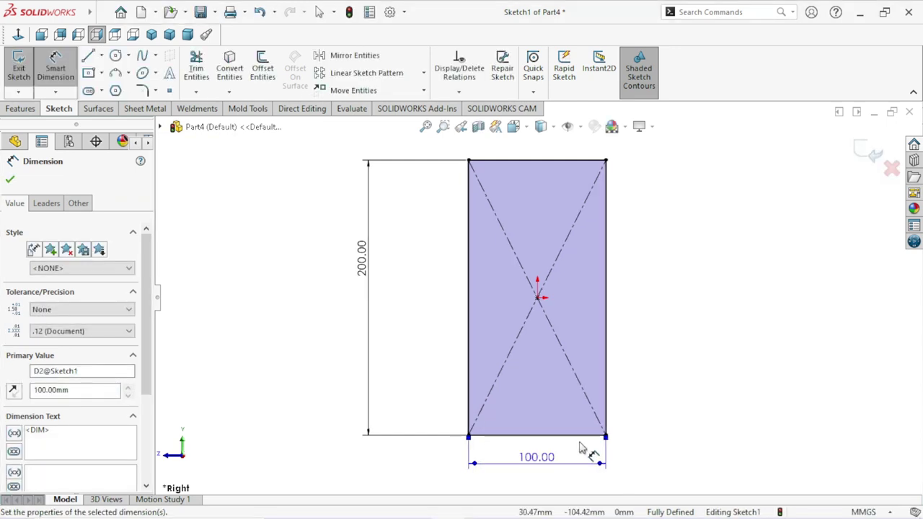
pyautogui.click(10, 181)
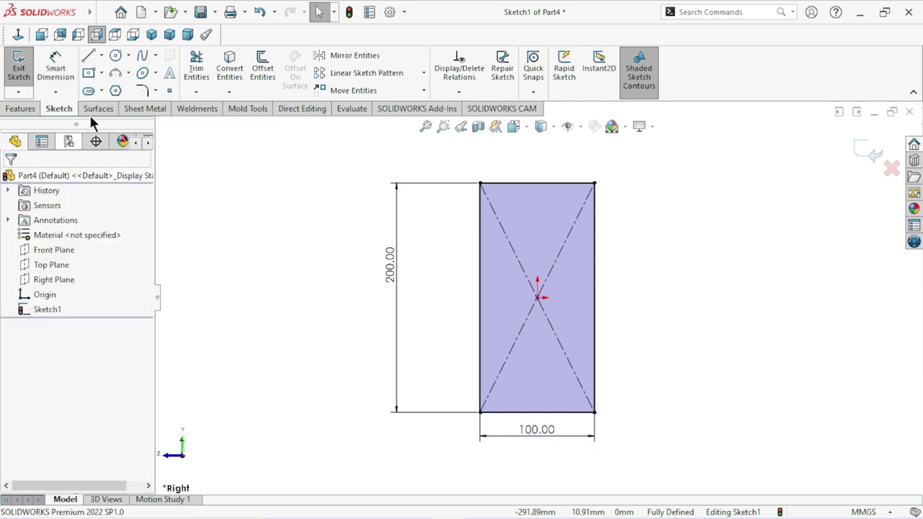
# Step: Offset the 200 × 100 rectangle outward by 15 mm to form the frame outline
pyautogui.click(231, 72)
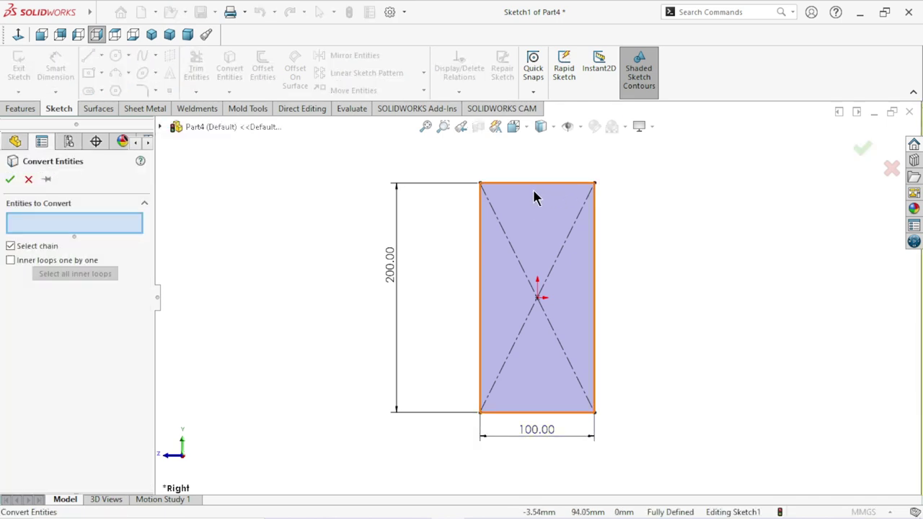
pyautogui.click(27, 180)
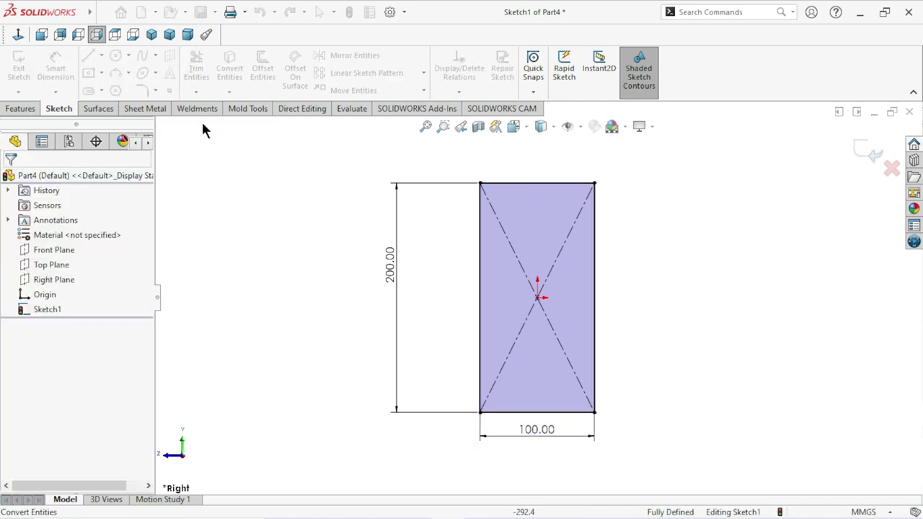
pyautogui.click(263, 66)
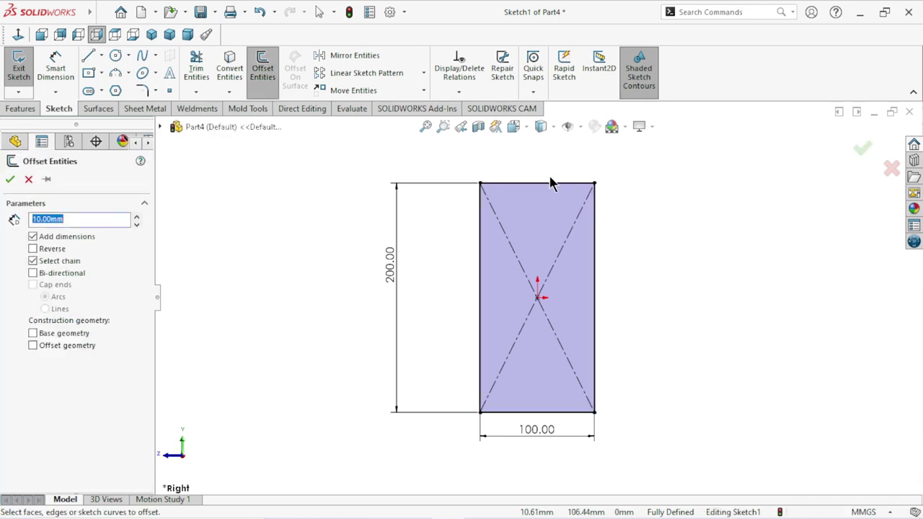
pyautogui.click(549, 184)
pyautogui.write('15')
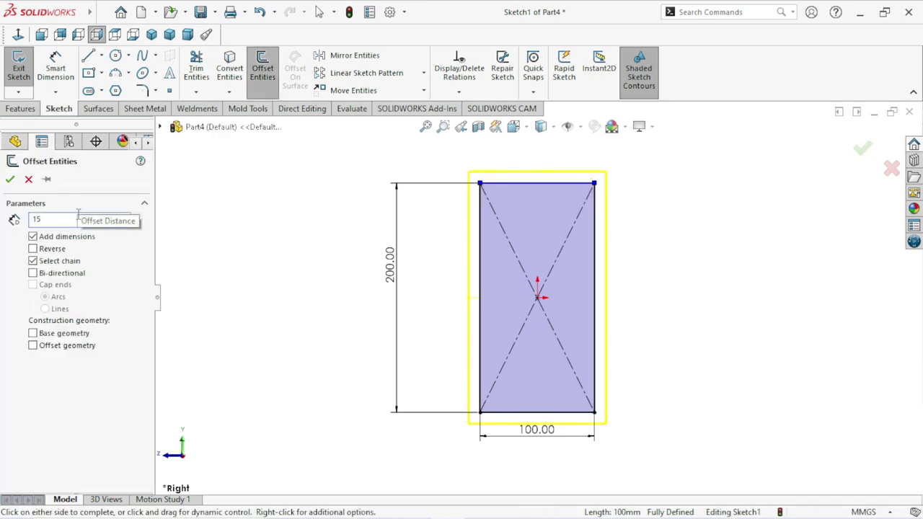
pyautogui.click(240, 261)
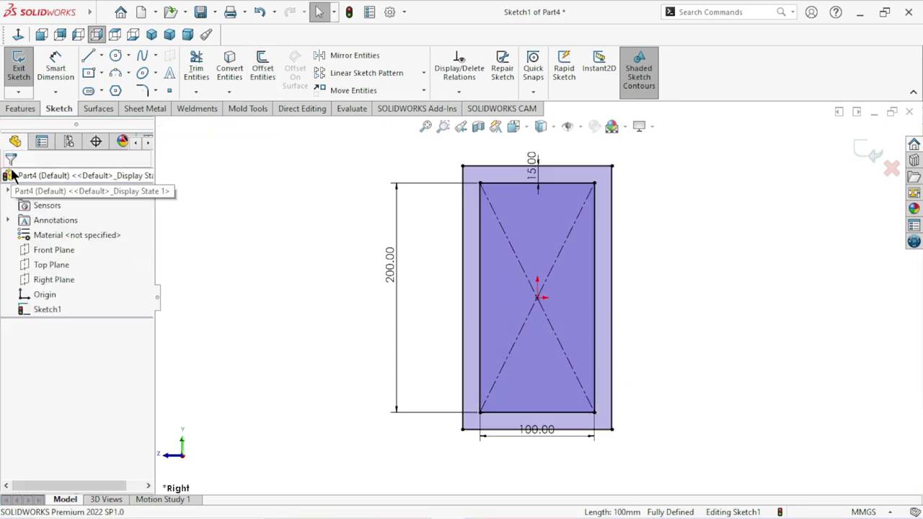
pyautogui.click(22, 109)
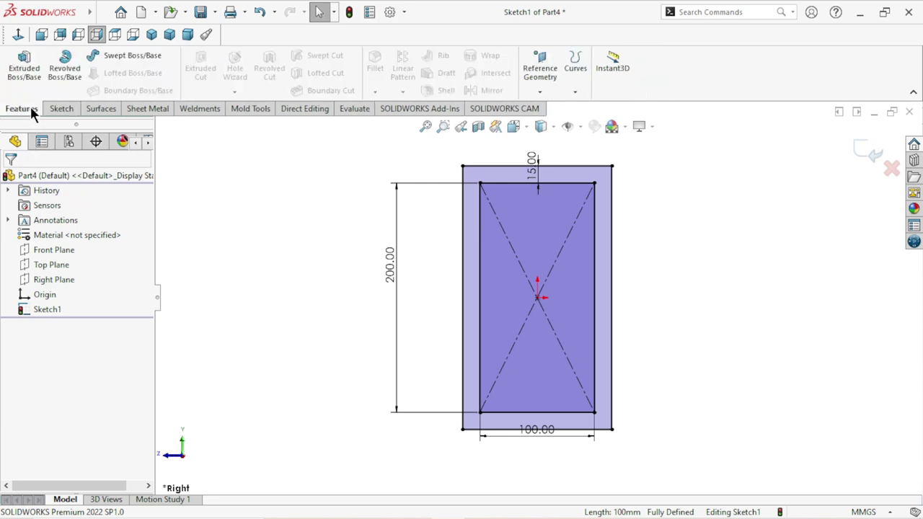
# Step: Extrude the frame profile as Boss-Extrude1, Mid Plane, 40 mm deep
pyautogui.click(29, 72)
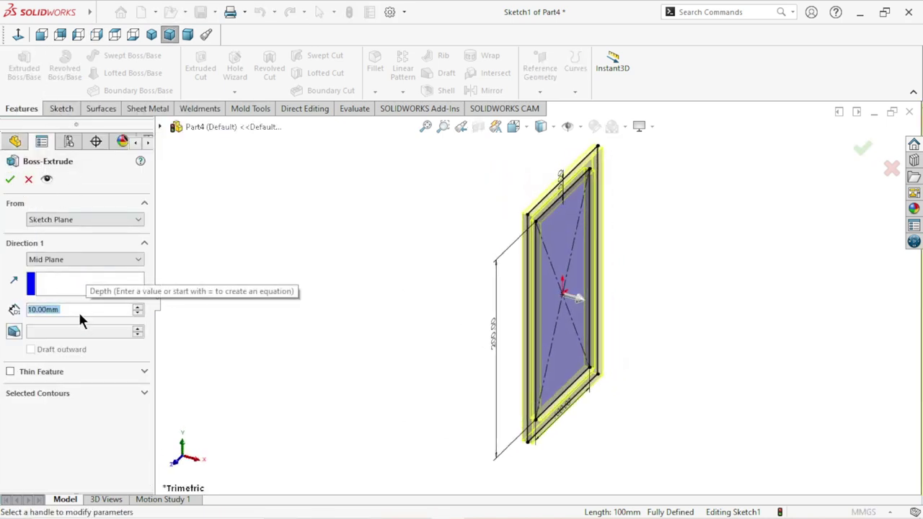
pyautogui.write('40')
pyautogui.press('Return')
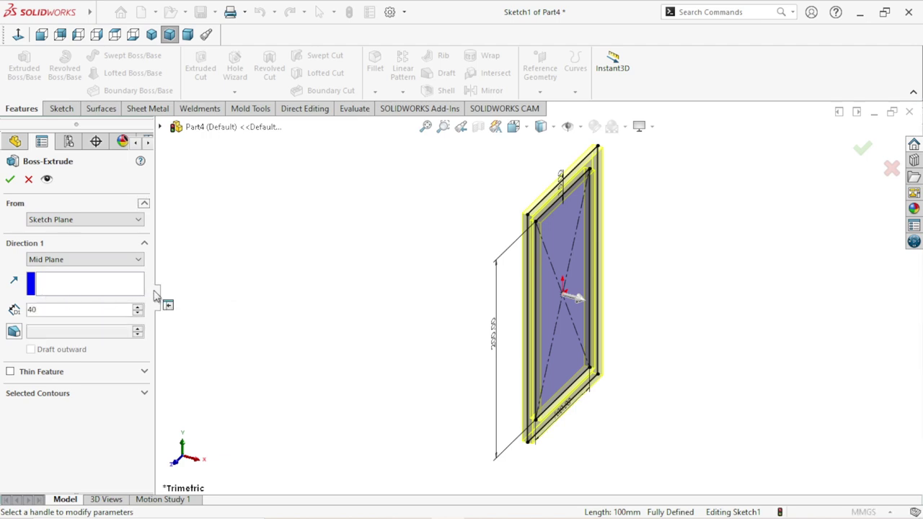
pyautogui.click(155, 297)
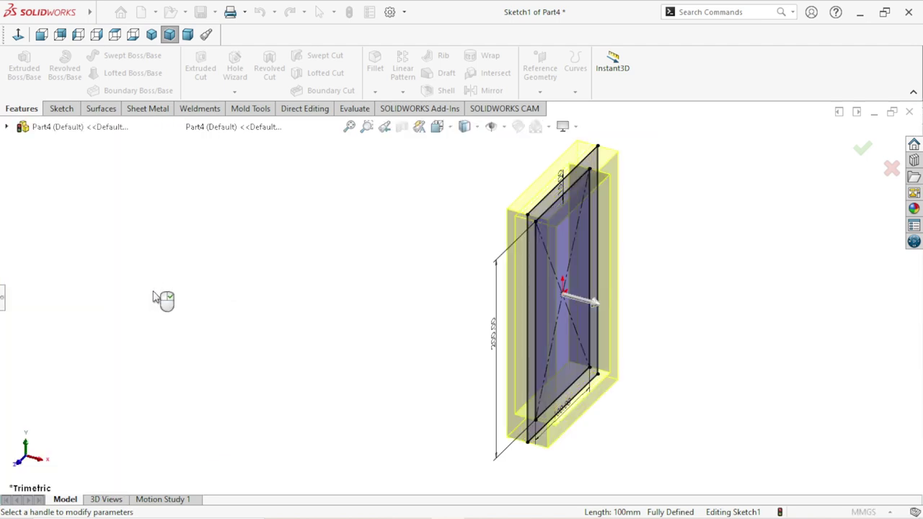
pyautogui.click(4, 296)
pyautogui.click(125, 263)
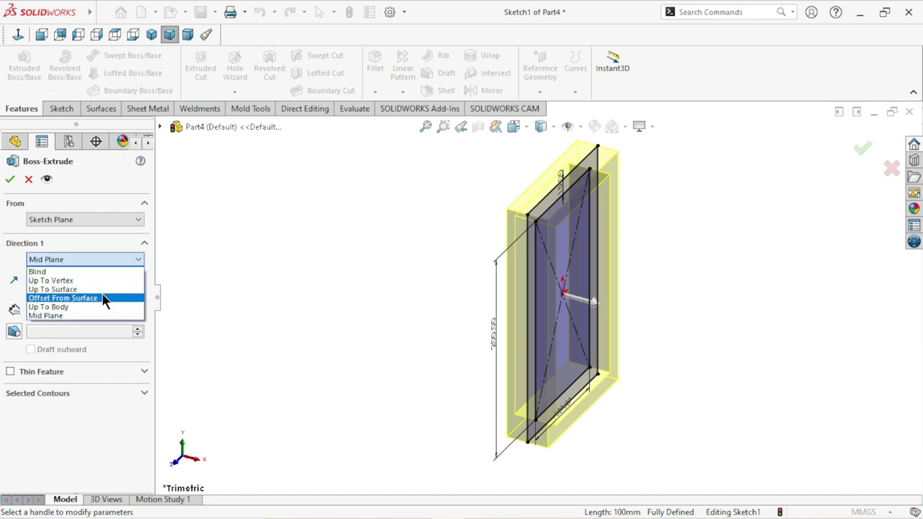
pyautogui.click(85, 317)
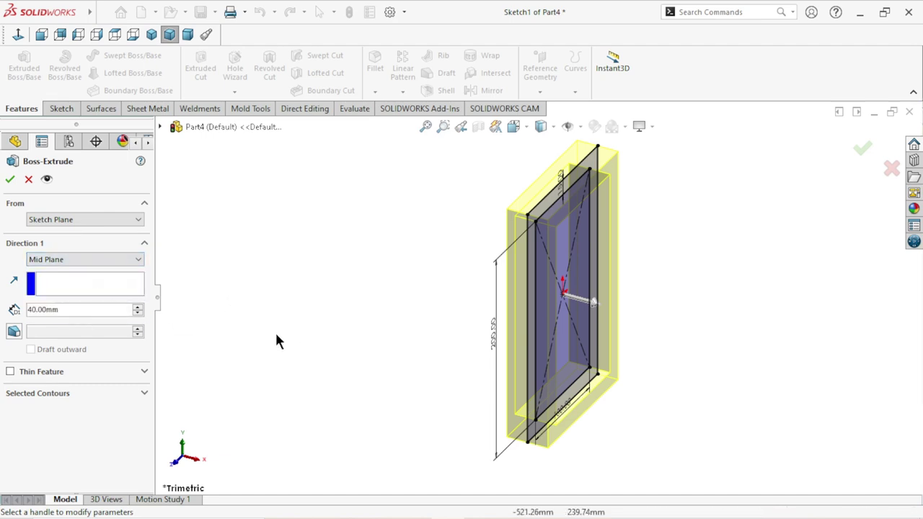
pyautogui.click(11, 181)
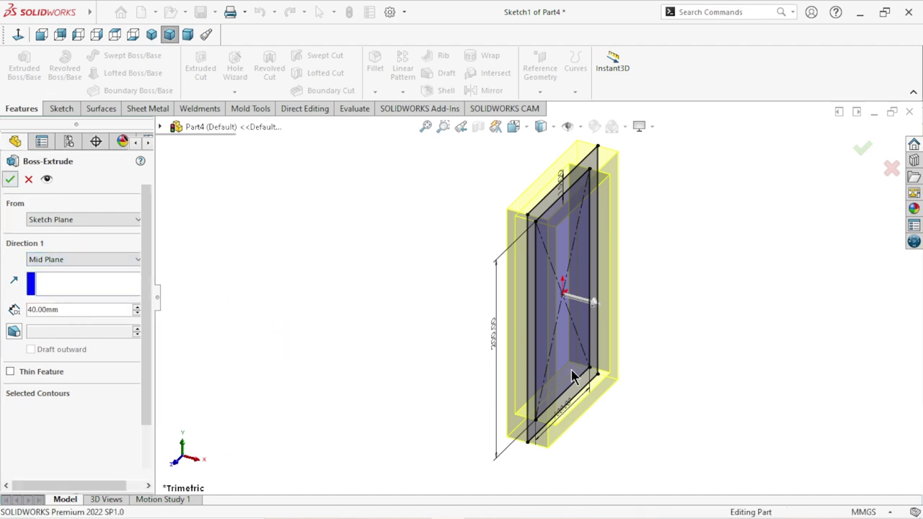
pyautogui.moveTo(653, 371); pyautogui.dragTo(560, 264, button='middle')
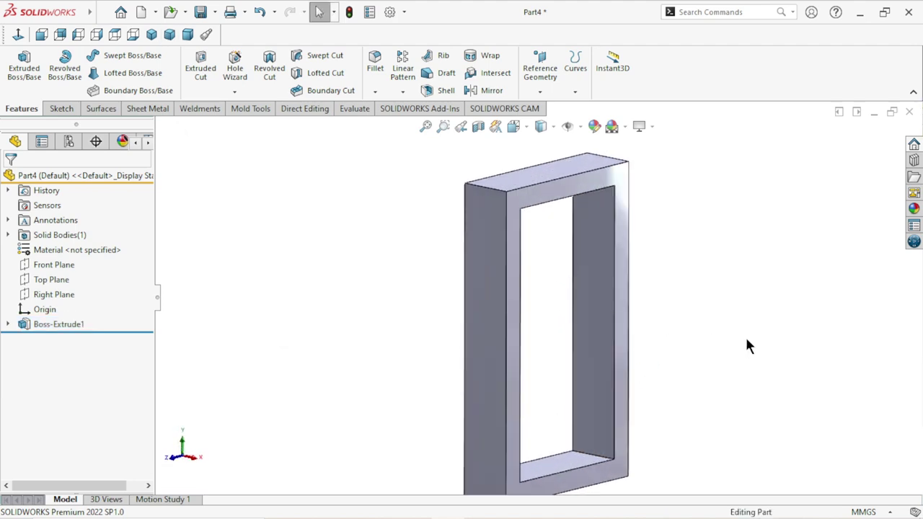
pyautogui.moveTo(745, 344)
pyautogui.mouseDown(button='middle')
pyautogui.moveTo(610, 325)
pyautogui.moveTo(668, 336)
pyautogui.moveTo(628, 294)
pyautogui.moveTo(603, 313)
pyautogui.mouseUp(button='middle')
# Step: Create Plane1 midway between the inner and outer faces of the left upright
pyautogui.click(544, 90)
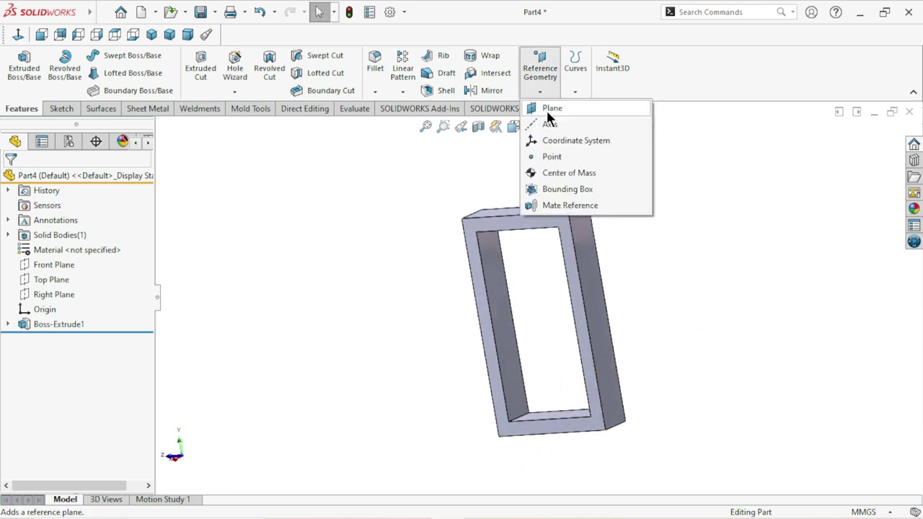
pyautogui.click(550, 111)
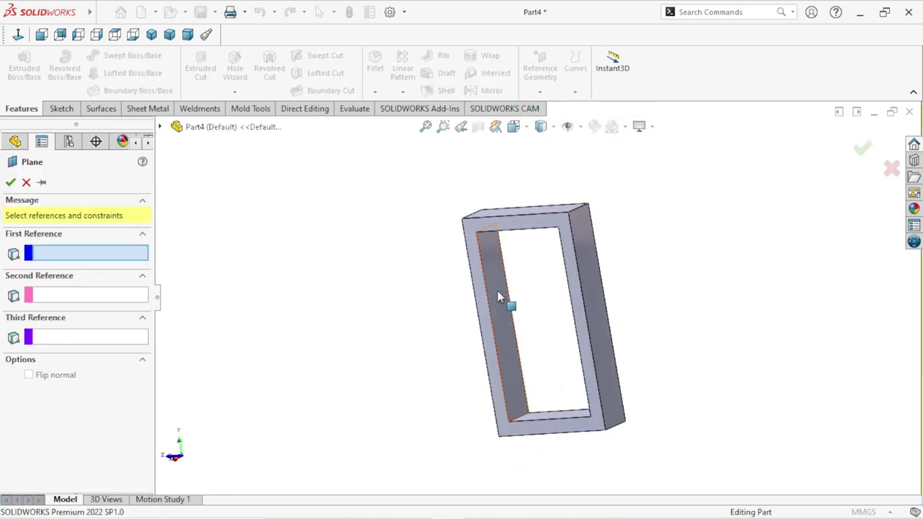
pyautogui.click(497, 291)
pyautogui.moveTo(604, 339)
pyautogui.mouseDown(button='middle')
pyautogui.moveTo(684, 323)
pyautogui.moveTo(582, 320)
pyautogui.mouseUp(button='middle')
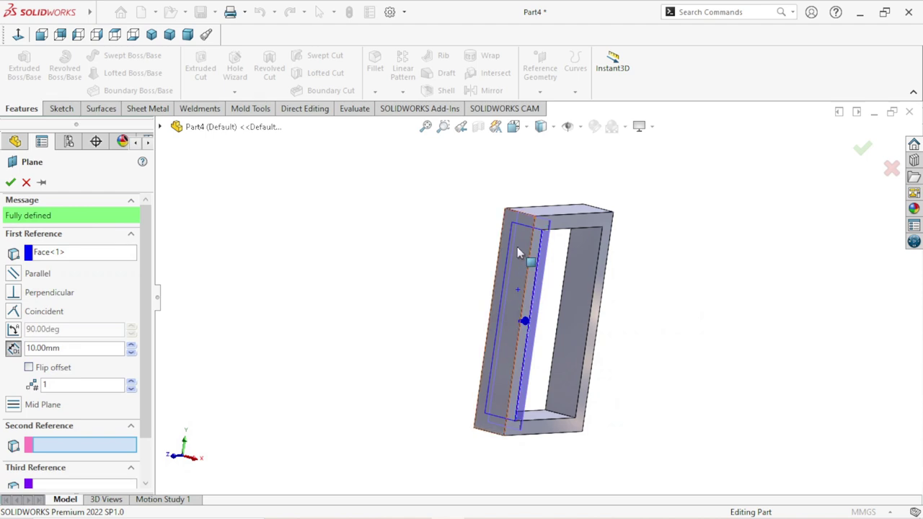
pyautogui.scroll(-2, 516, 247)
pyautogui.scroll(-2, 521, 264)
pyautogui.click(503, 272)
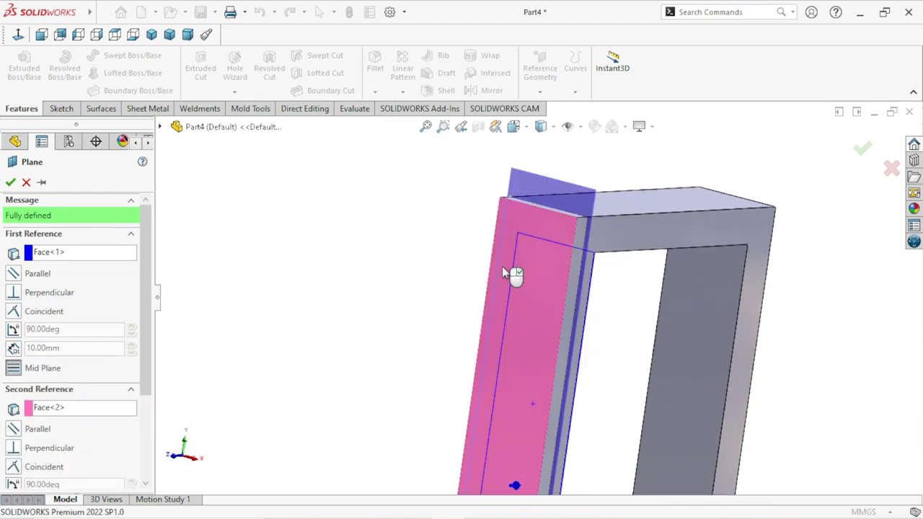
pyautogui.moveTo(595, 333)
pyautogui.mouseDown(button='middle')
pyautogui.moveTo(739, 334)
pyautogui.moveTo(686, 299)
pyautogui.moveTo(714, 311)
pyautogui.mouseUp(button='middle')
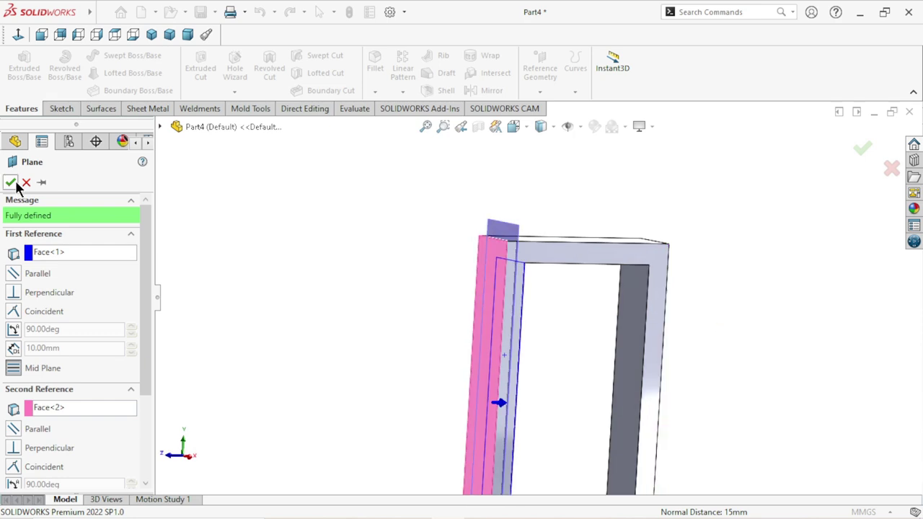
pyautogui.press('Return')
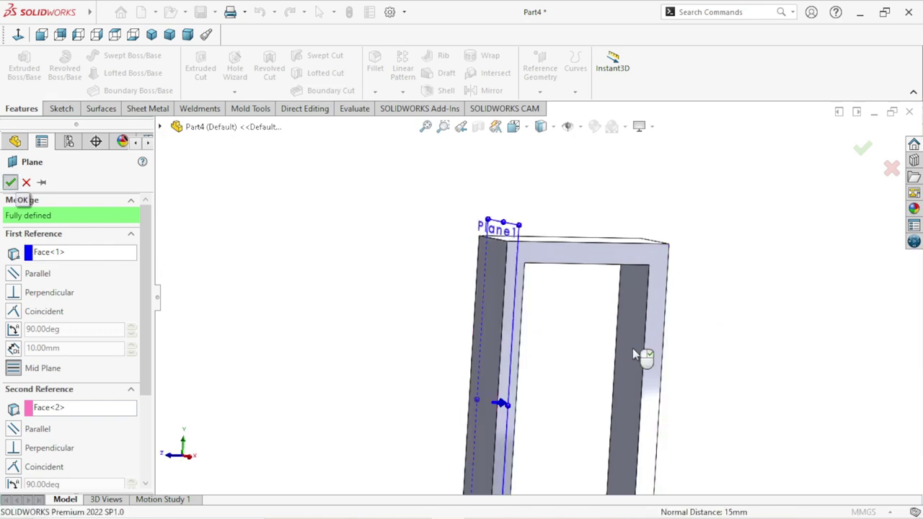
# Step: Resize Plane1 so it extends well beyond the frame
pyautogui.press('z')
pyautogui.moveTo(629, 333)
pyautogui.mouseDown(button='middle')
pyautogui.moveTo(606, 412)
pyautogui.moveTo(597, 389)
pyautogui.moveTo(643, 383)
pyautogui.moveTo(616, 359)
pyautogui.moveTo(477, 378)
pyautogui.mouseUp(button='middle')
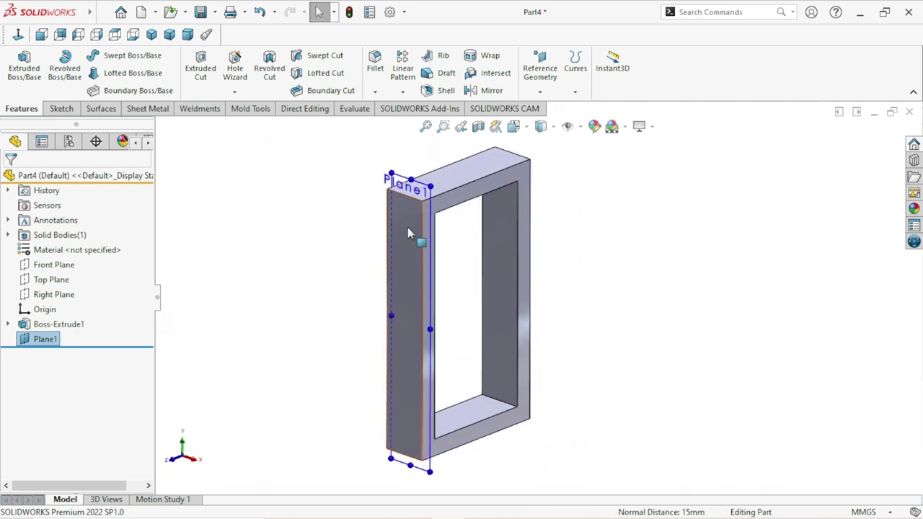
pyautogui.scroll(-1, 407, 231)
pyautogui.moveTo(437, 349); pyautogui.dragTo(579, 393)
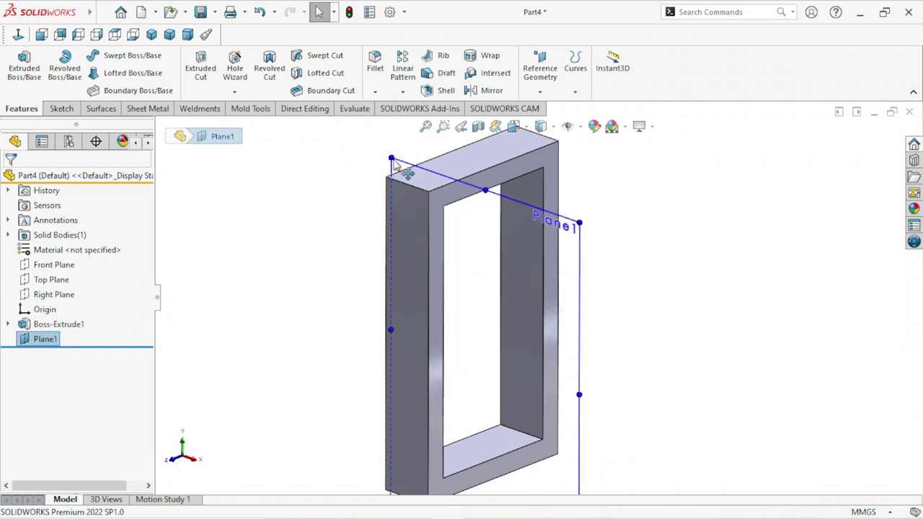
pyautogui.moveTo(389, 155); pyautogui.dragTo(291, 129)
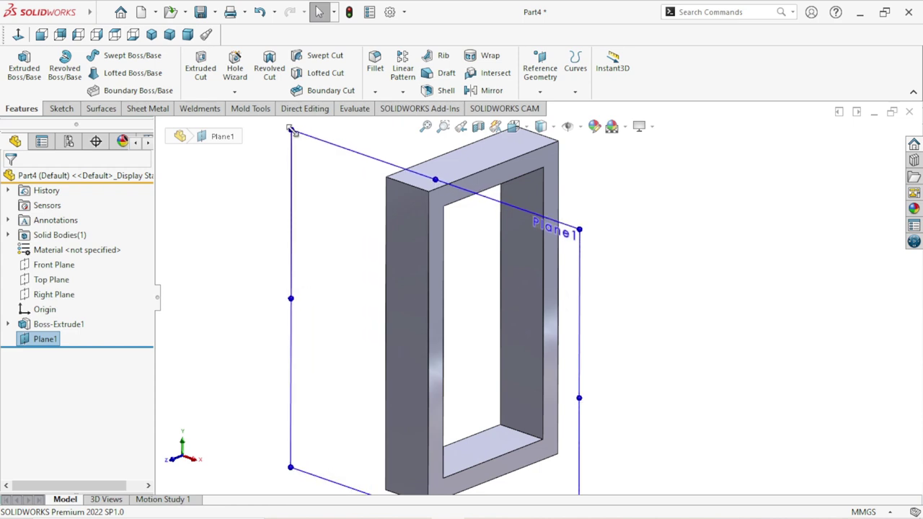
pyautogui.scroll(2, 481, 374)
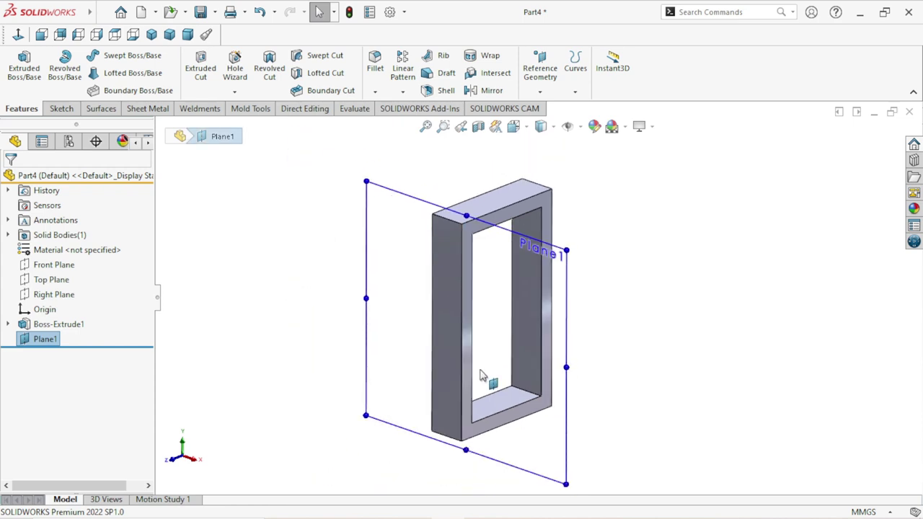
# Step: Sketch a horizontal center rectangle on Plane1 crossing the upright near its top
pyautogui.click(416, 206)
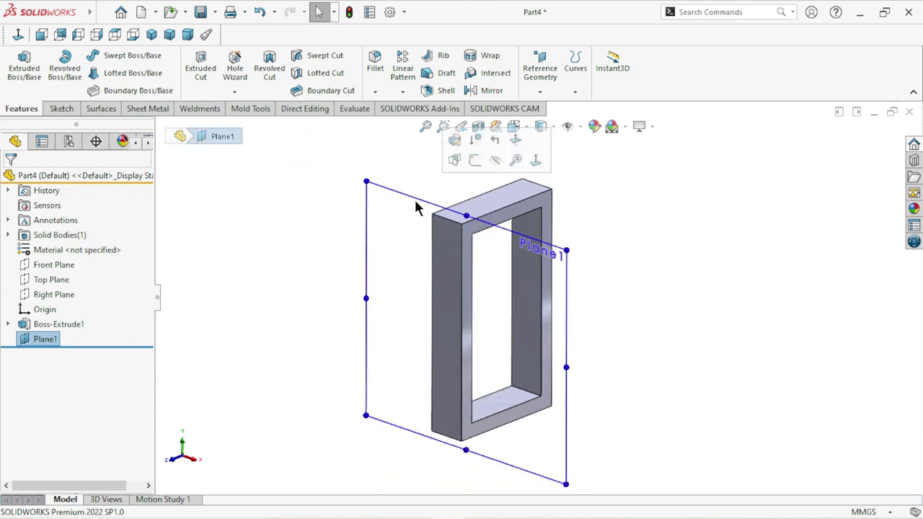
pyautogui.click(473, 161)
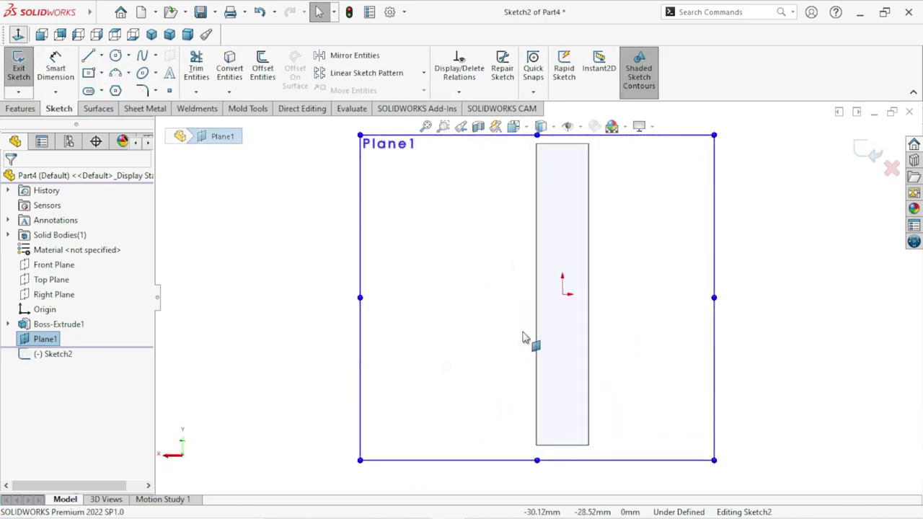
pyautogui.click(18, 34)
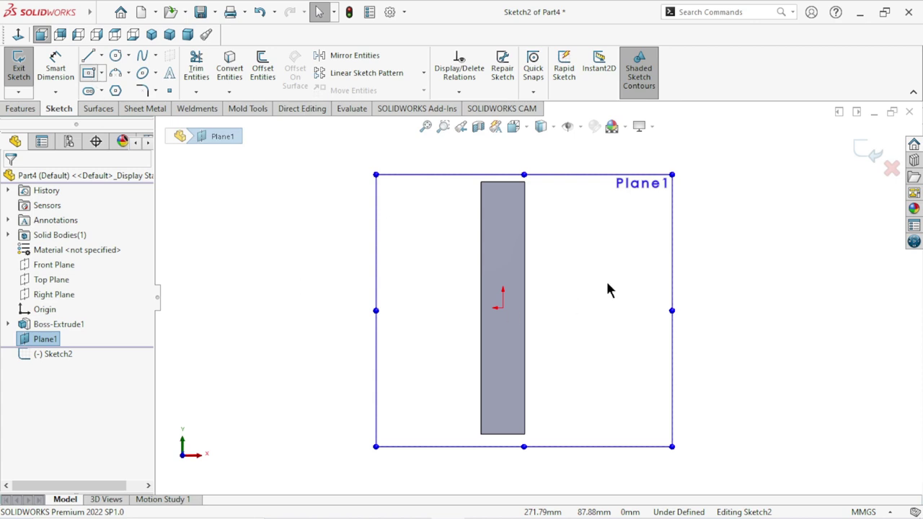
pyautogui.click(502, 224)
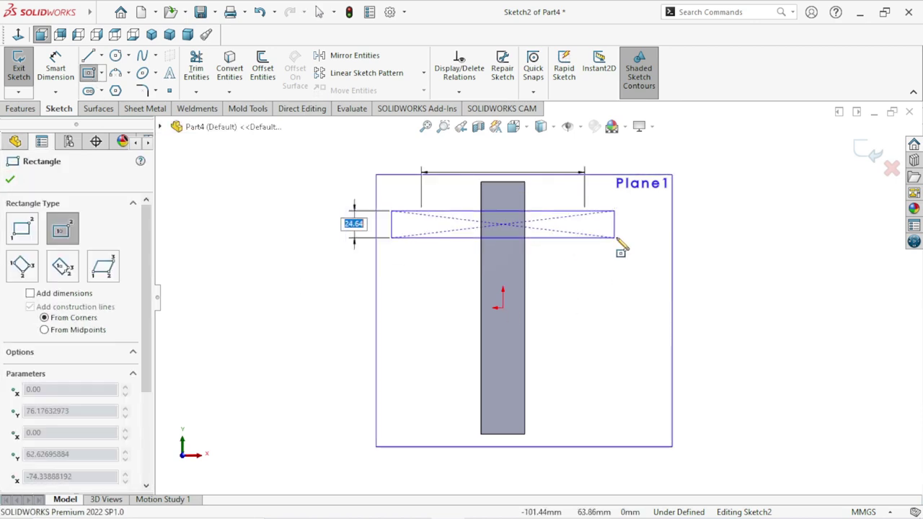
pyautogui.click(648, 234)
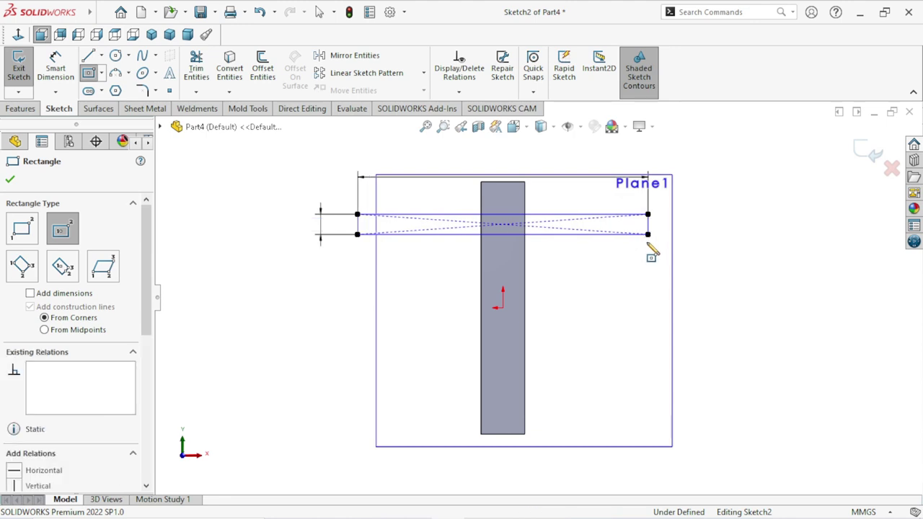
pyautogui.click(10, 180)
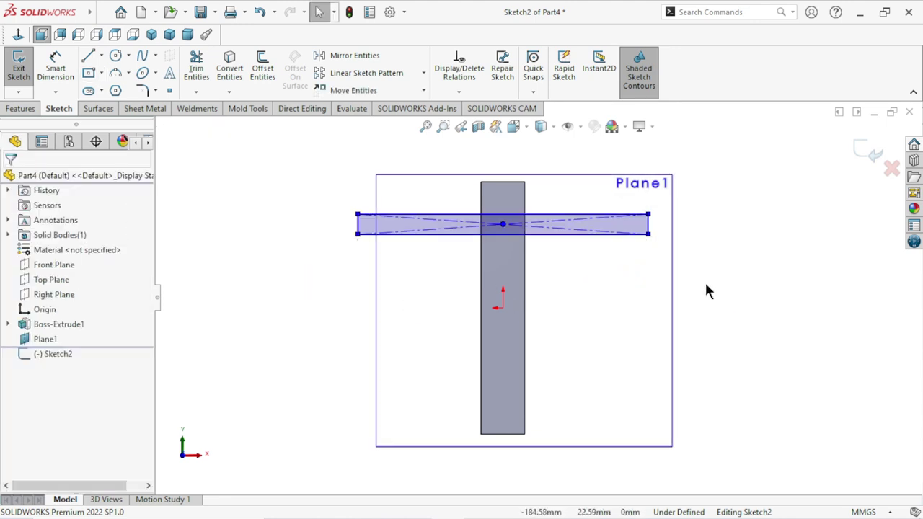
pyautogui.scroll(-2, 706, 290)
# Step: Dimension the crossbar 15 mm high with a 150 mm right overhang past the upright
pyautogui.click(56, 69)
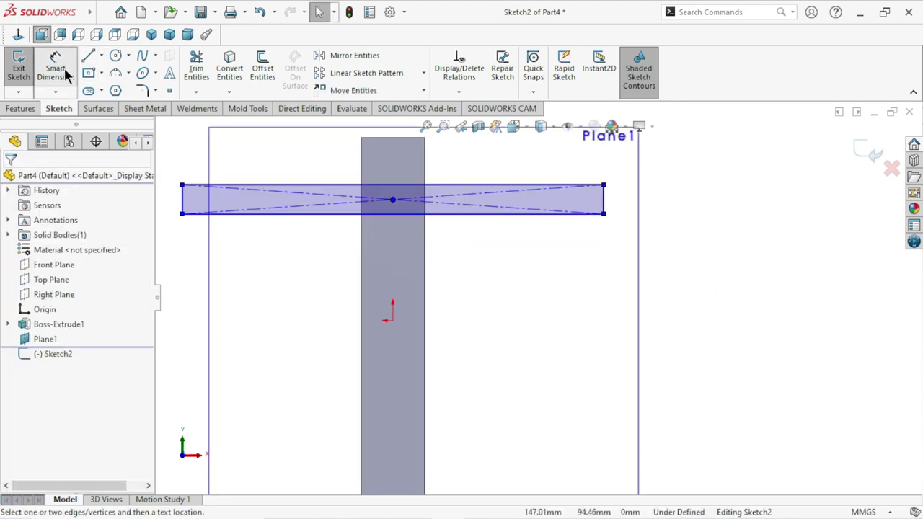
pyautogui.click(606, 206)
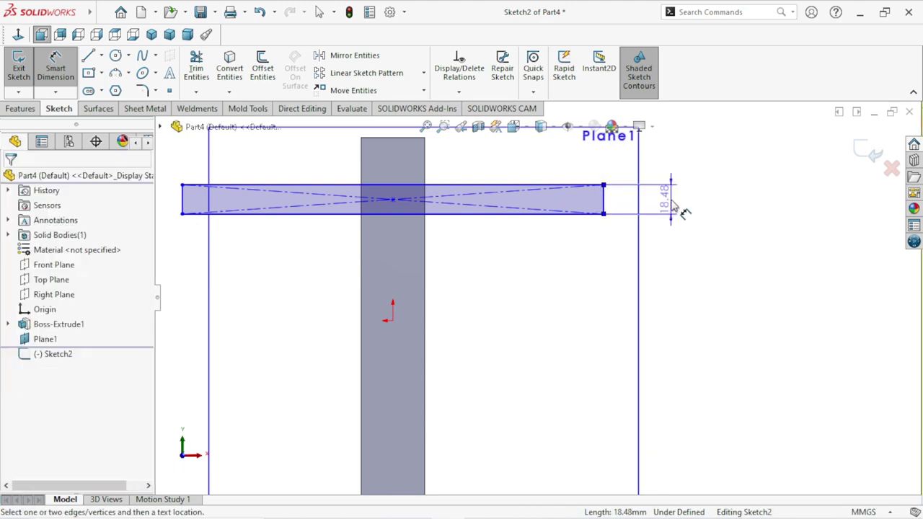
pyautogui.click(674, 209)
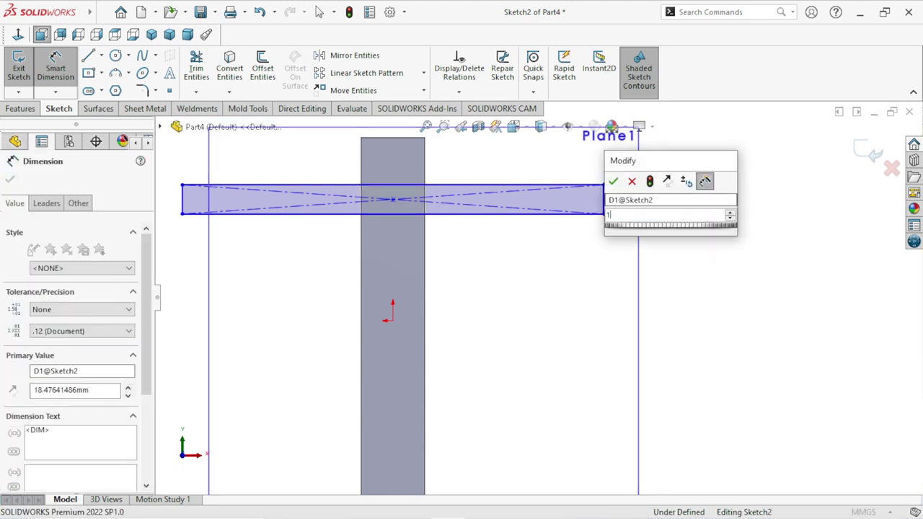
pyautogui.write('15')
pyautogui.click(612, 180)
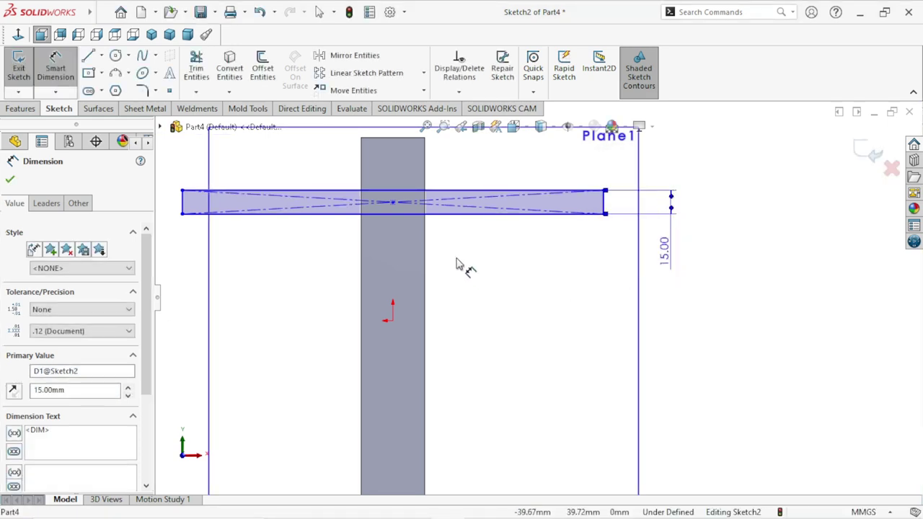
pyautogui.click(425, 243)
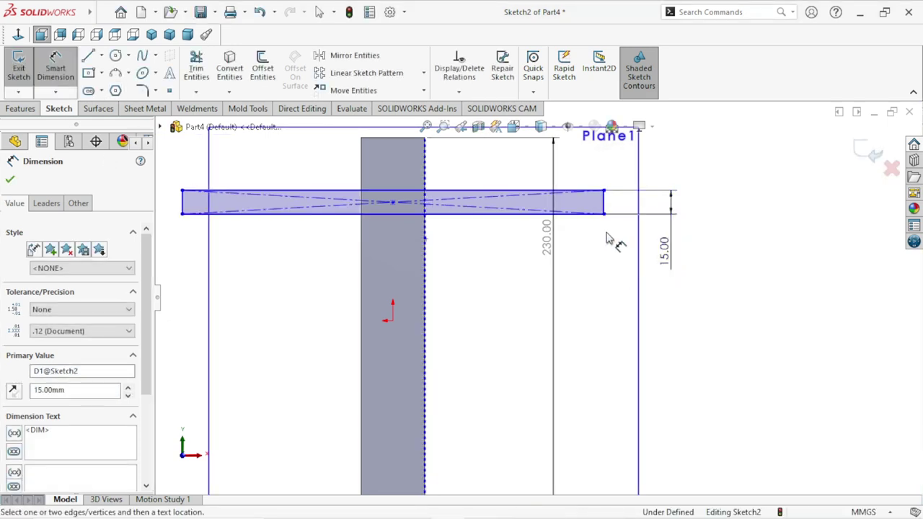
pyautogui.click(602, 208)
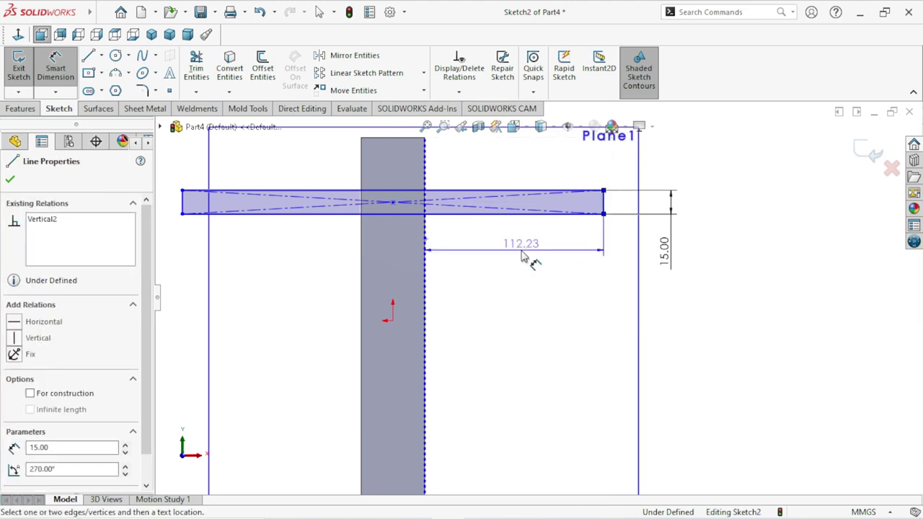
pyautogui.click(523, 257)
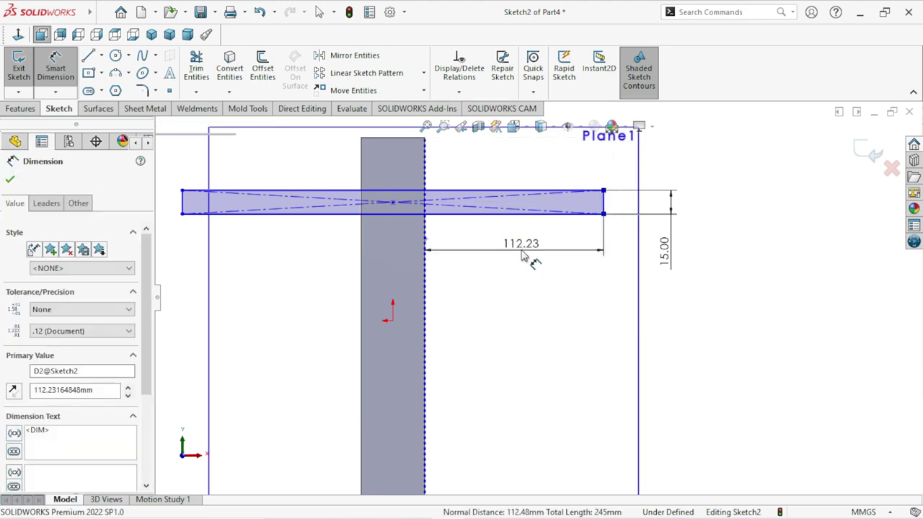
pyautogui.write('150')
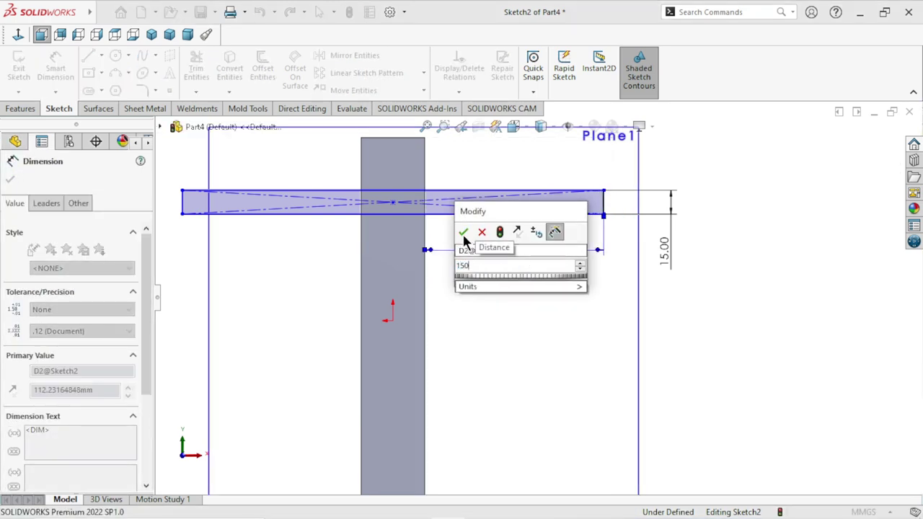
pyautogui.click(463, 231)
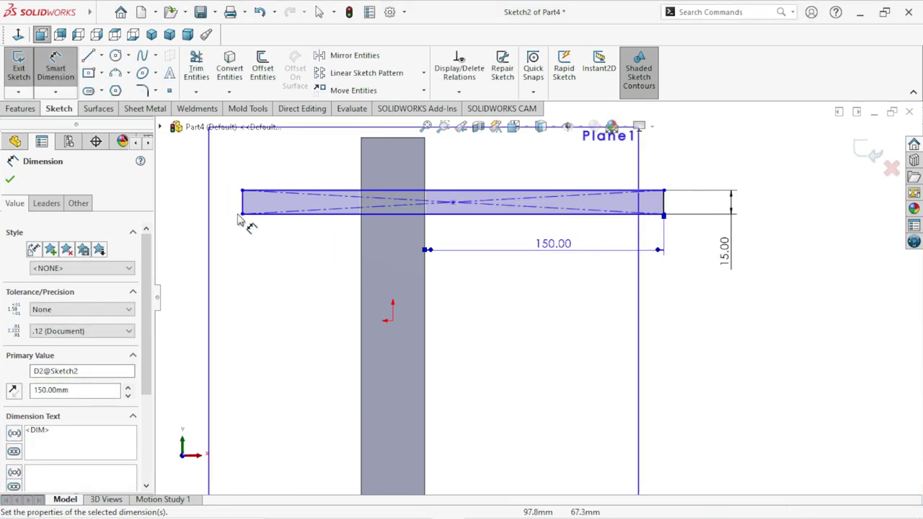
# Step: Set the crossbar's left overhang beyond the upright to 35 mm
pyautogui.click(360, 201)
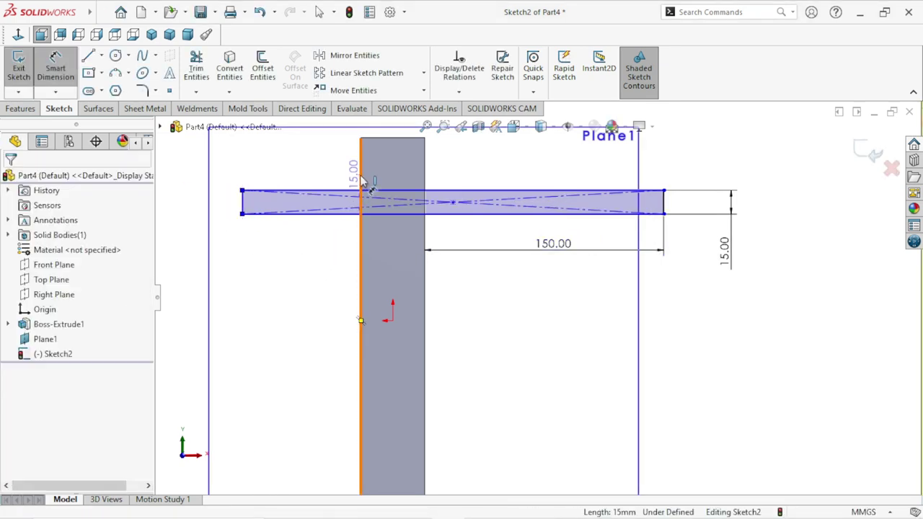
pyautogui.click(242, 205)
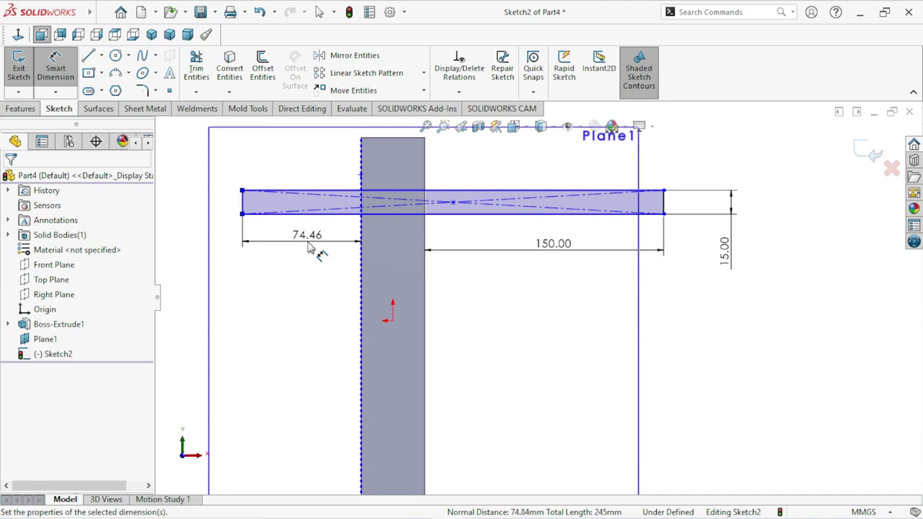
pyautogui.click(309, 247)
pyautogui.press('Escape')
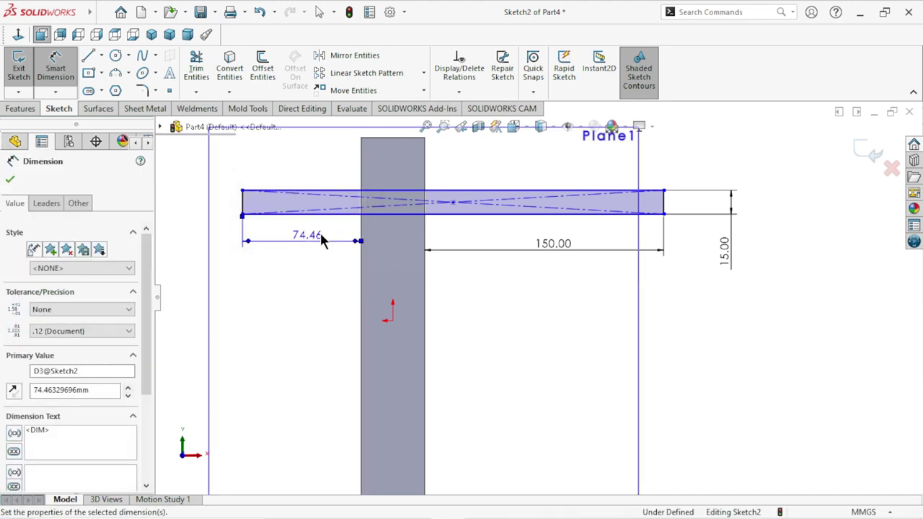
pyautogui.doubleClick(322, 240)
pyautogui.write('35')
pyautogui.press('Return')
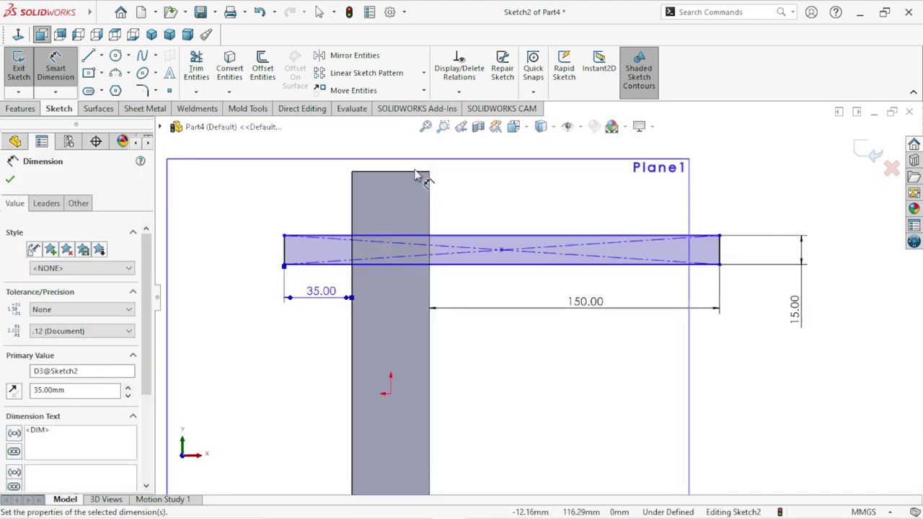
# Step: Place the crossbar's top edge 40 mm below the frame's top edge
pyautogui.click(416, 173)
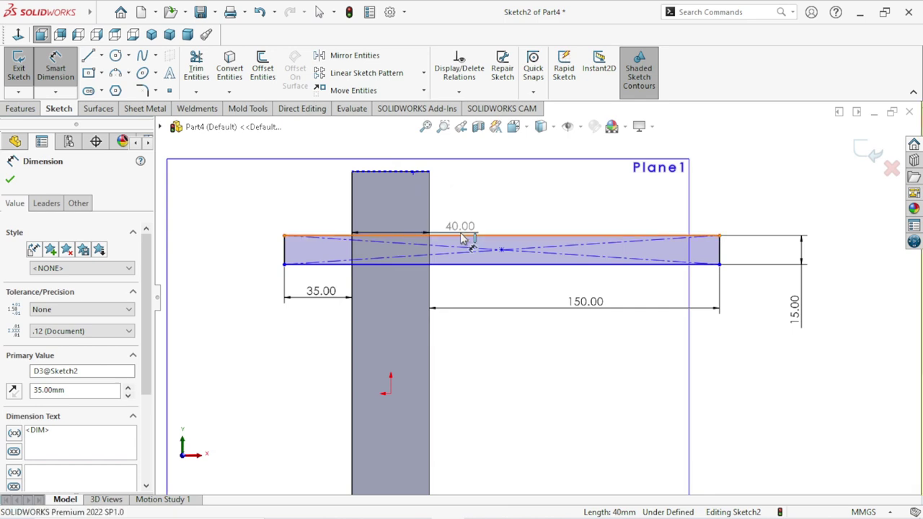
pyautogui.click(469, 236)
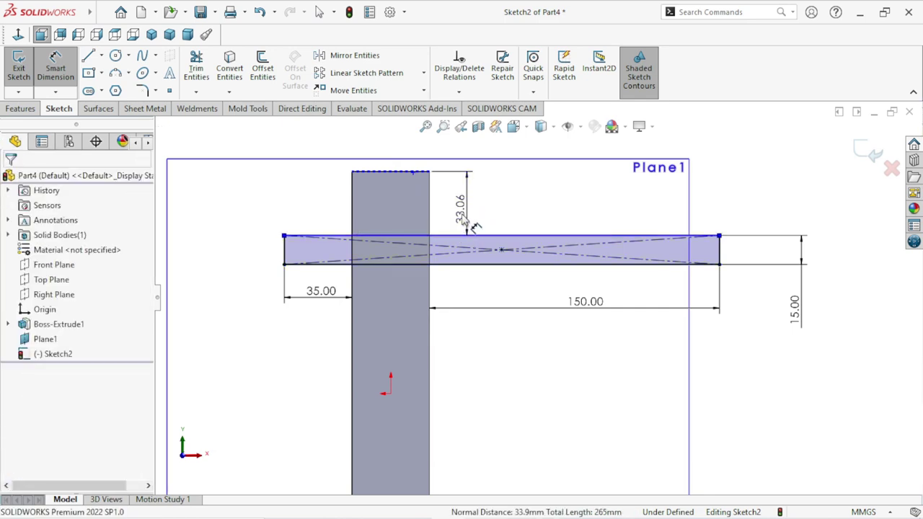
pyautogui.click(464, 220)
pyautogui.write('40')
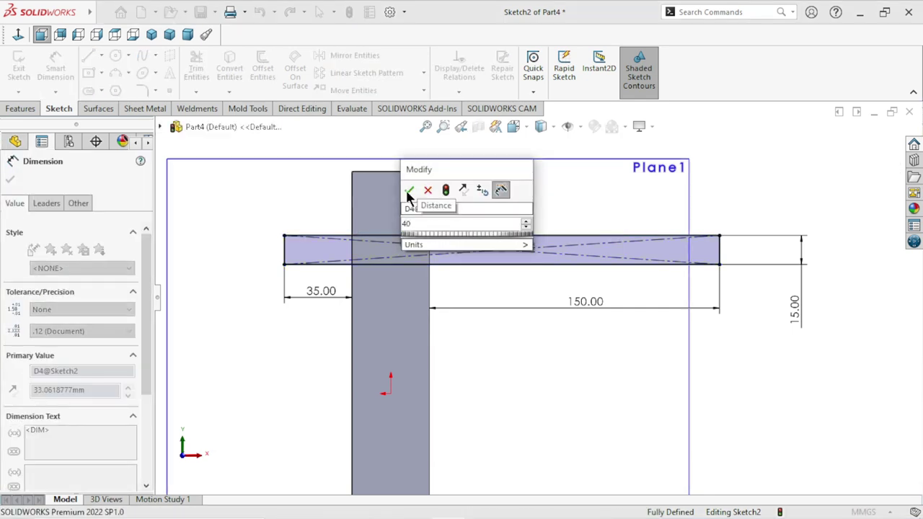
pyautogui.click(409, 190)
pyautogui.scroll(3, 503, 317)
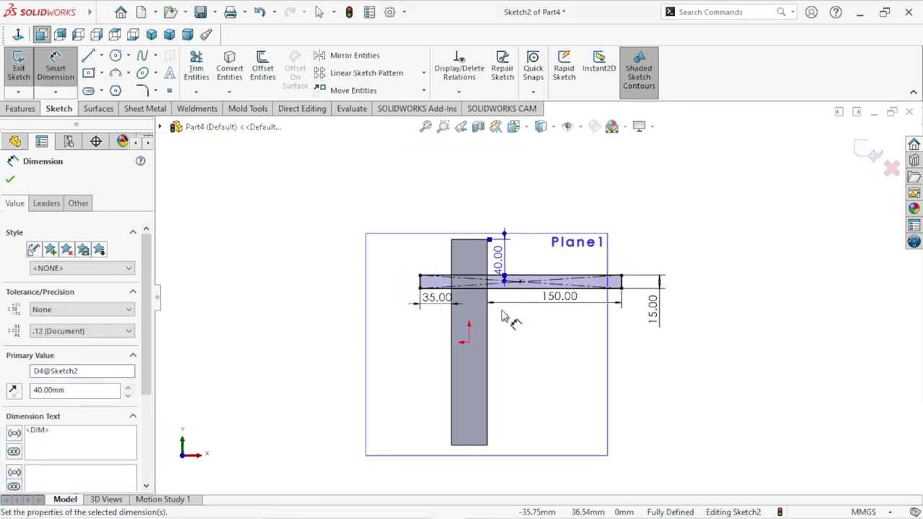
pyautogui.moveTo(670, 320); pyautogui.dragTo(570, 341, button='middle')
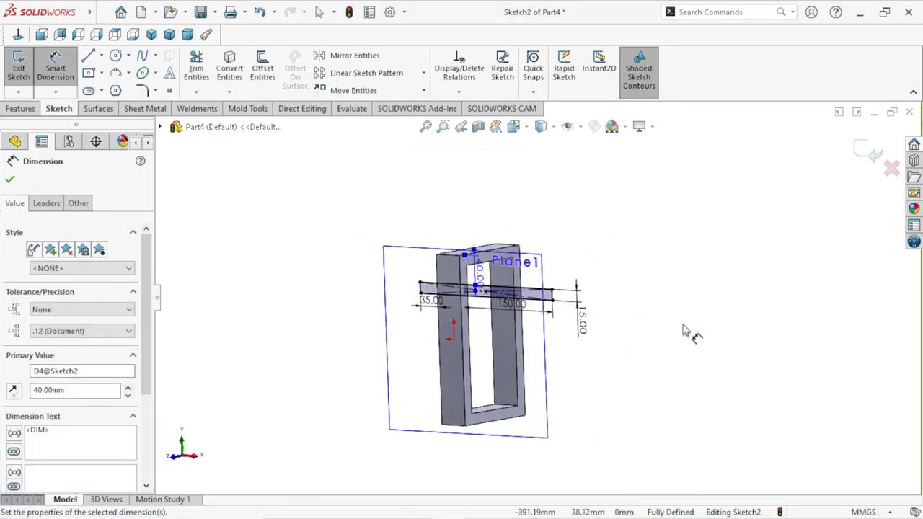
# Step: Extrude the crossbar sketch as Boss-Extrude2, Mid Plane, 40 mm deep
pyautogui.moveTo(685, 331)
pyautogui.mouseDown(button='middle')
pyautogui.moveTo(651, 321)
pyautogui.moveTo(624, 330)
pyautogui.moveTo(672, 346)
pyautogui.moveTo(663, 343)
pyautogui.mouseUp(button='middle')
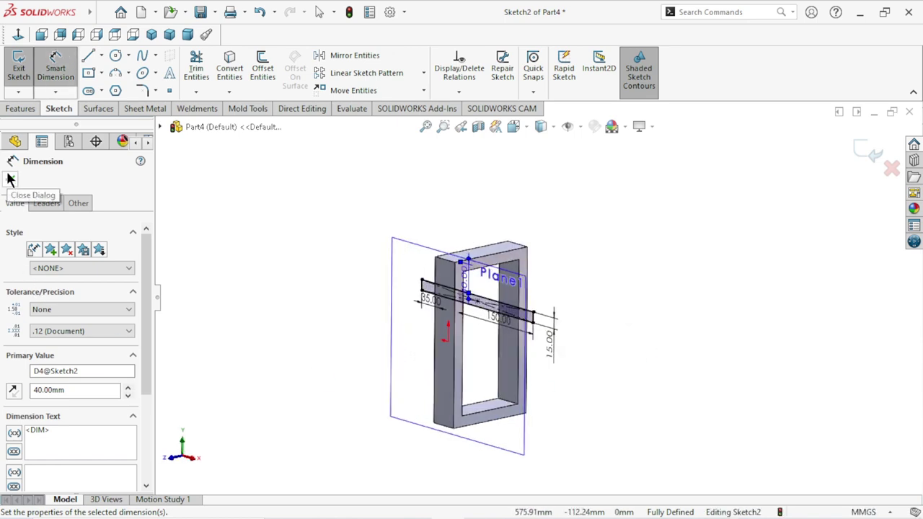
pyautogui.click(10, 178)
pyautogui.click(21, 109)
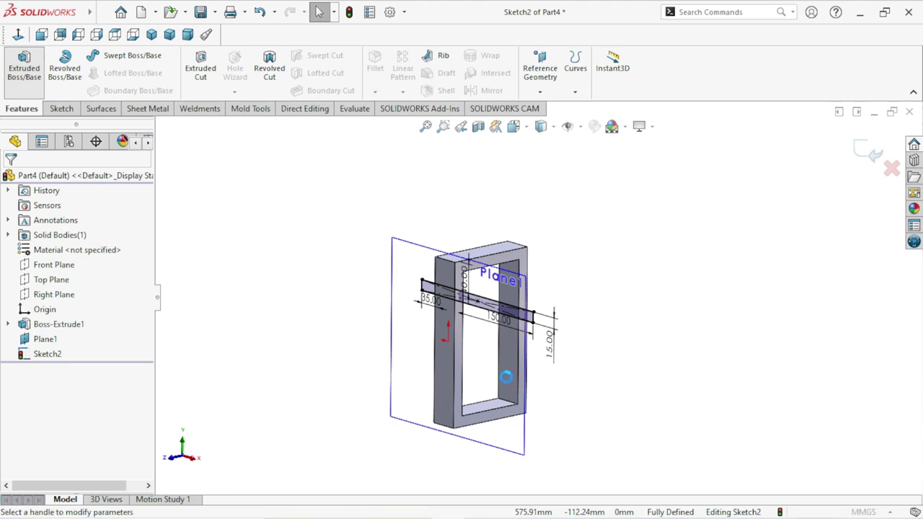
pyautogui.moveTo(616, 368)
pyautogui.mouseDown(button='middle')
pyautogui.moveTo(582, 373)
pyautogui.moveTo(589, 404)
pyautogui.moveTo(581, 421)
pyautogui.mouseUp(button='middle')
pyautogui.scroll(-5, 494, 314)
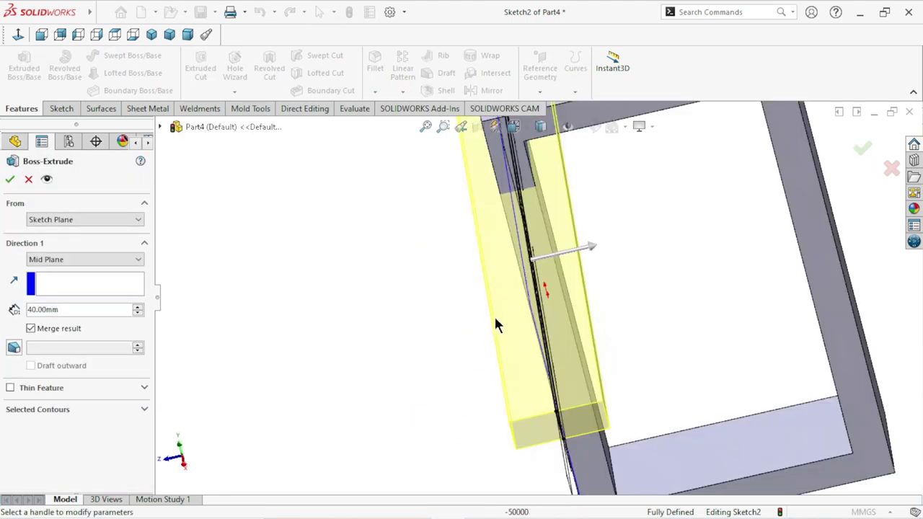
pyautogui.moveTo(560, 302)
pyautogui.mouseDown(button='middle')
pyautogui.moveTo(670, 241)
pyautogui.moveTo(579, 301)
pyautogui.moveTo(709, 285)
pyautogui.mouseUp(button='middle')
pyautogui.scroll(5, 584, 301)
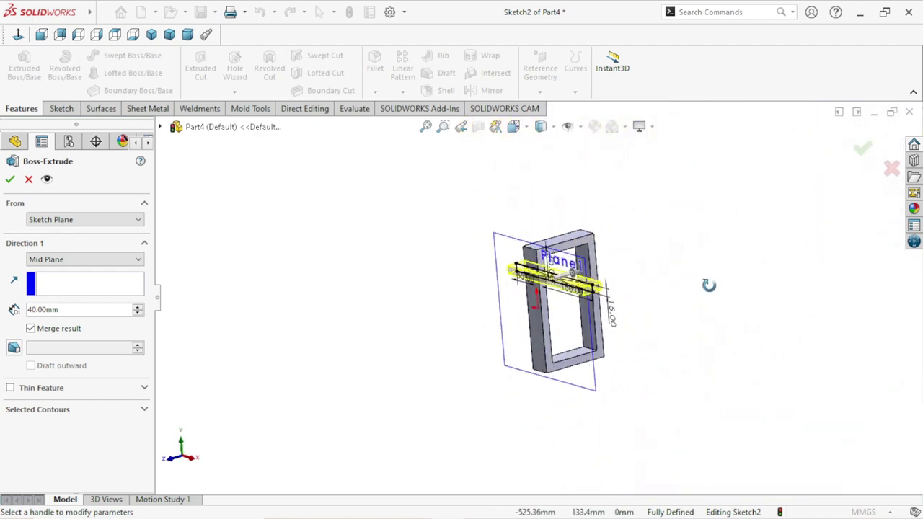
pyautogui.click(92, 259)
pyautogui.click(78, 333)
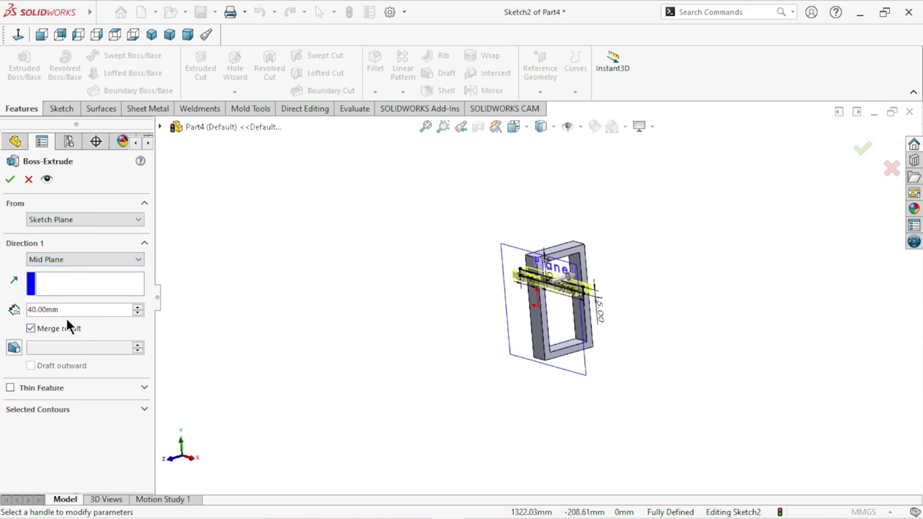
pyautogui.click(73, 309)
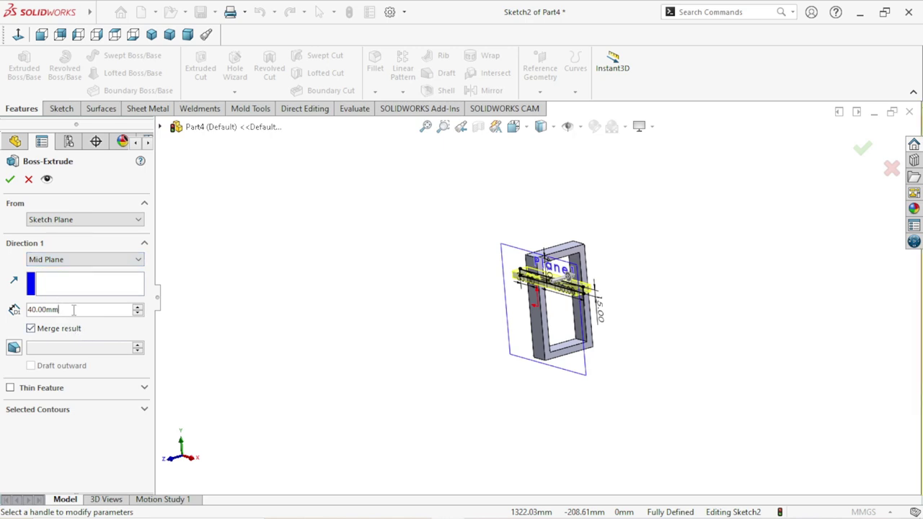
pyautogui.click(9, 179)
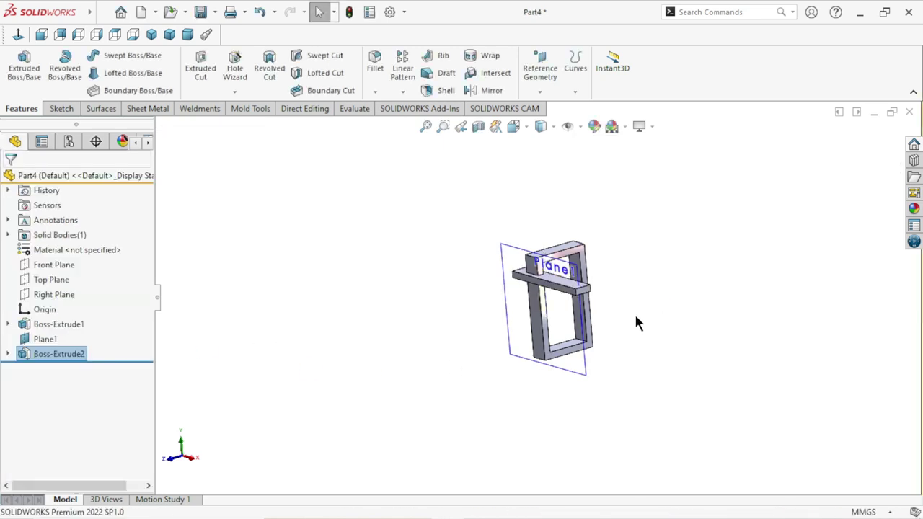
# Step: Hide Plane1 and orbit the part to check the interlocked illusion
pyautogui.moveTo(633, 312)
pyautogui.mouseDown(button='middle')
pyautogui.moveTo(612, 291)
pyautogui.moveTo(624, 303)
pyautogui.mouseUp(button='middle')
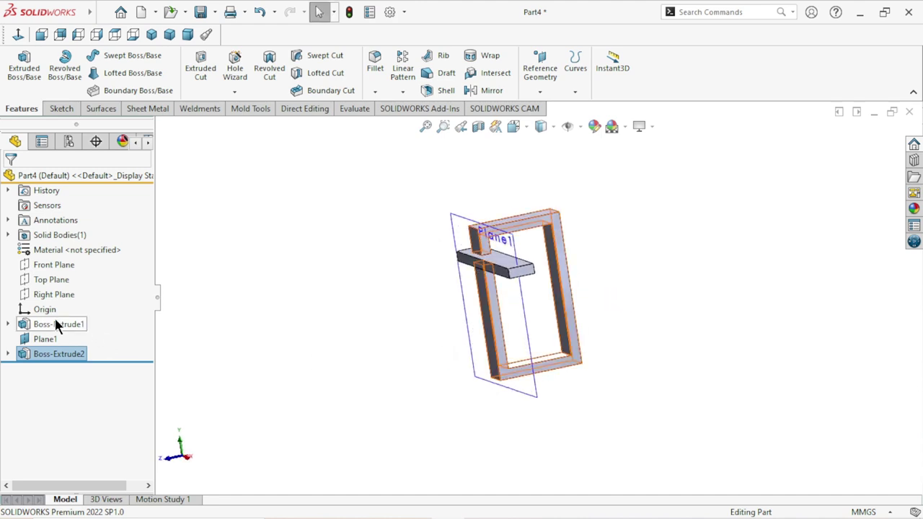
pyautogui.click(47, 337)
pyautogui.press('Escape')
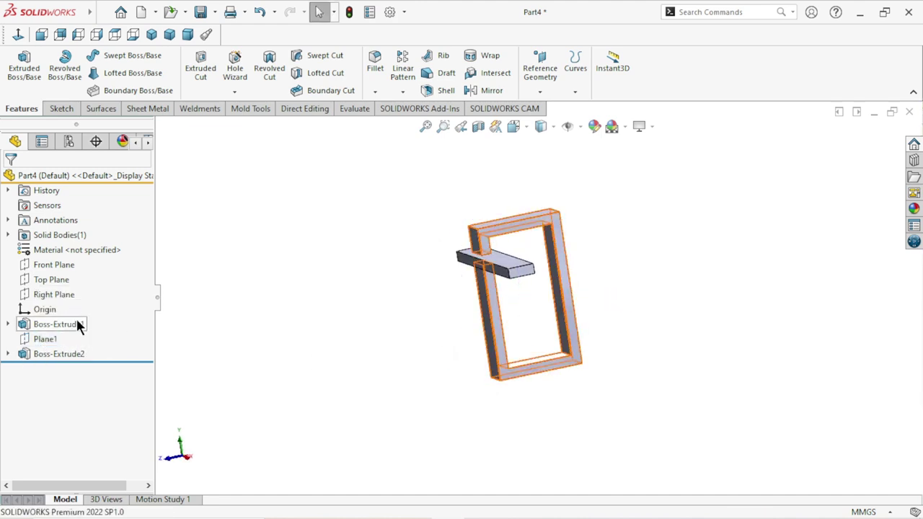
pyautogui.press('z')
pyautogui.scroll(-5, 545, 284)
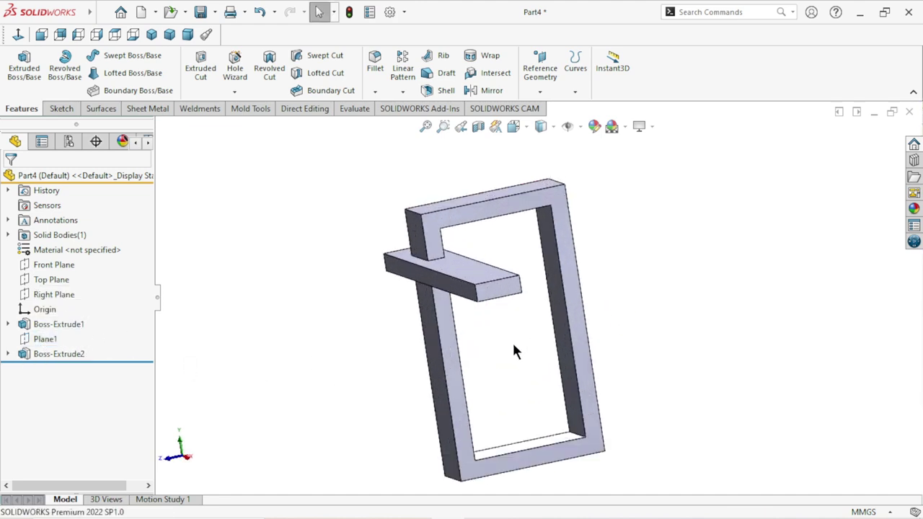
pyautogui.moveTo(514, 351)
pyautogui.mouseDown(button='middle')
pyautogui.moveTo(500, 360)
pyautogui.moveTo(505, 350)
pyautogui.moveTo(526, 382)
pyautogui.mouseUp(button='middle')
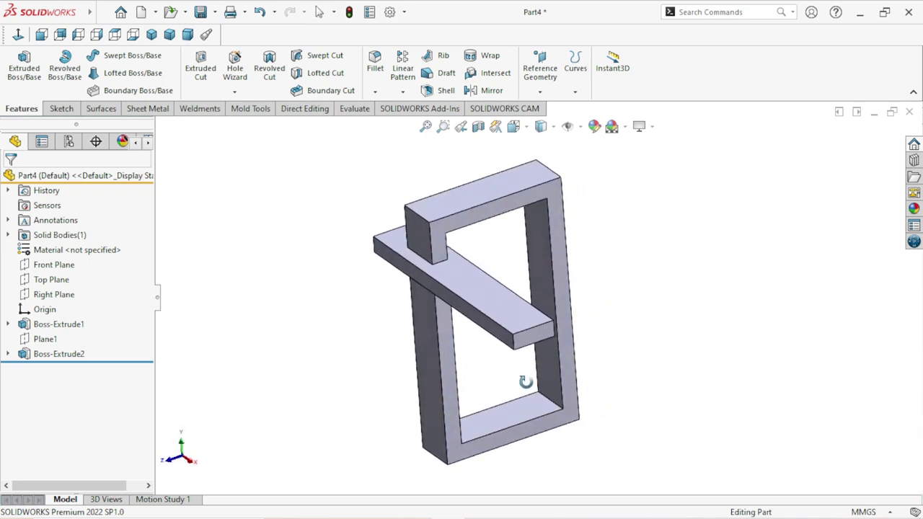
pyautogui.moveTo(661, 365)
pyautogui.mouseDown(button='middle')
pyautogui.moveTo(616, 325)
pyautogui.moveTo(637, 356)
pyautogui.moveTo(728, 368)
pyautogui.mouseUp(button='middle')
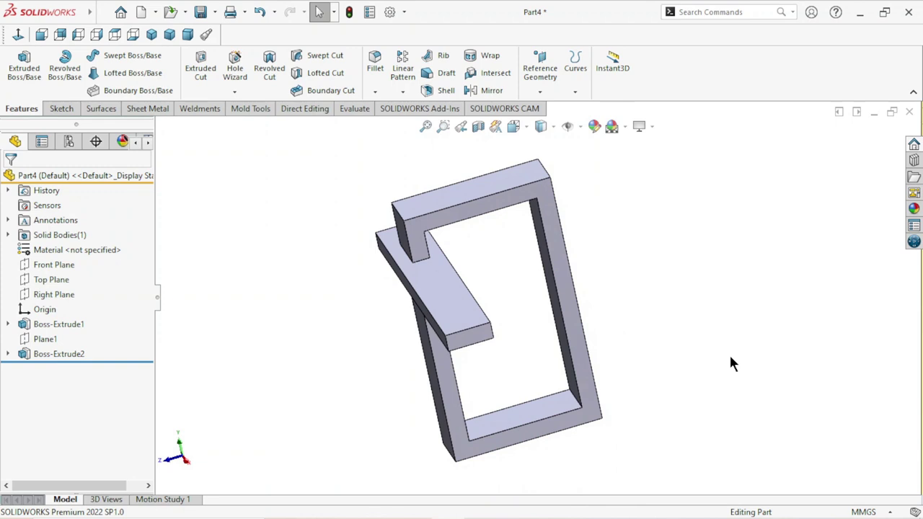
pyautogui.moveTo(718, 389)
pyautogui.mouseDown(button='middle')
pyautogui.moveTo(500, 322)
pyautogui.moveTo(480, 302)
pyautogui.mouseUp(button='middle')
# Step: In isometric view, draw a small center rectangle lengthwise on the crossbar's top face
pyautogui.click(485, 308)
pyautogui.click(535, 256)
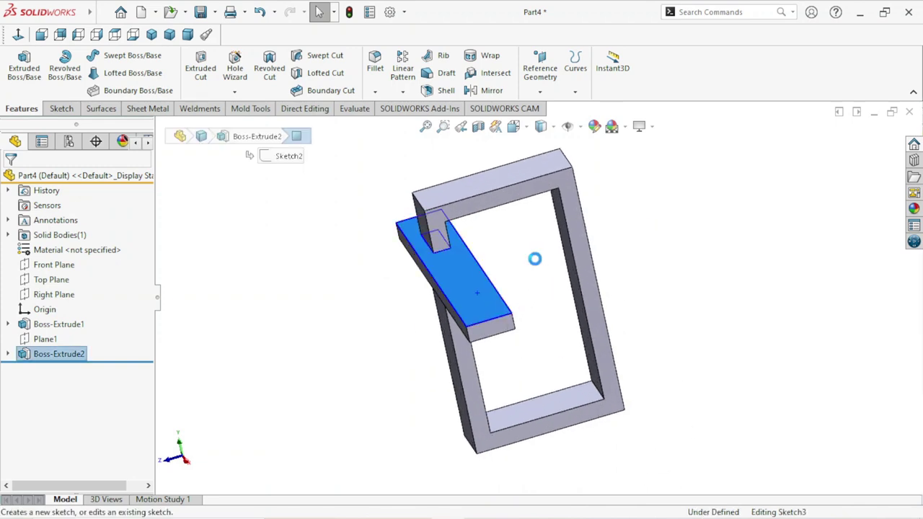
pyautogui.moveTo(617, 386)
pyautogui.mouseDown(button='middle')
pyautogui.moveTo(644, 344)
pyautogui.moveTo(645, 362)
pyautogui.moveTo(609, 359)
pyautogui.mouseUp(button='middle')
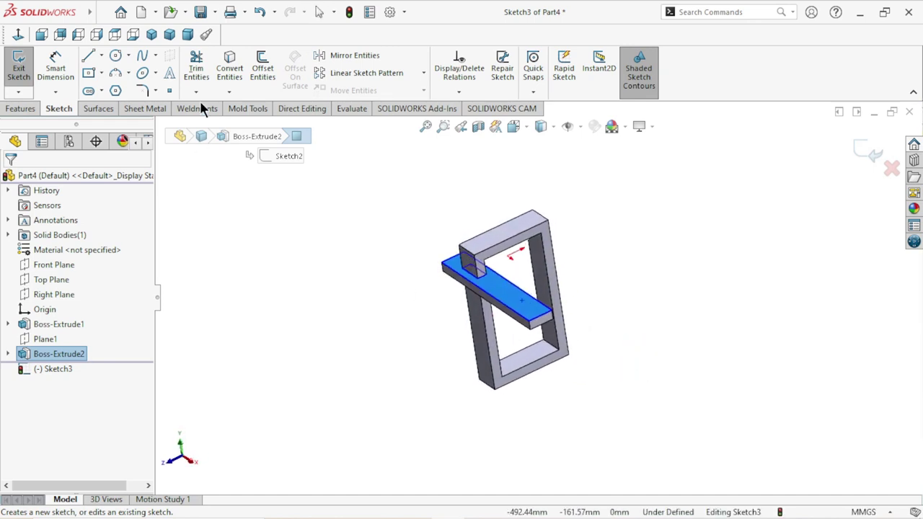
pyautogui.click(151, 34)
pyautogui.scroll(-2, 555, 263)
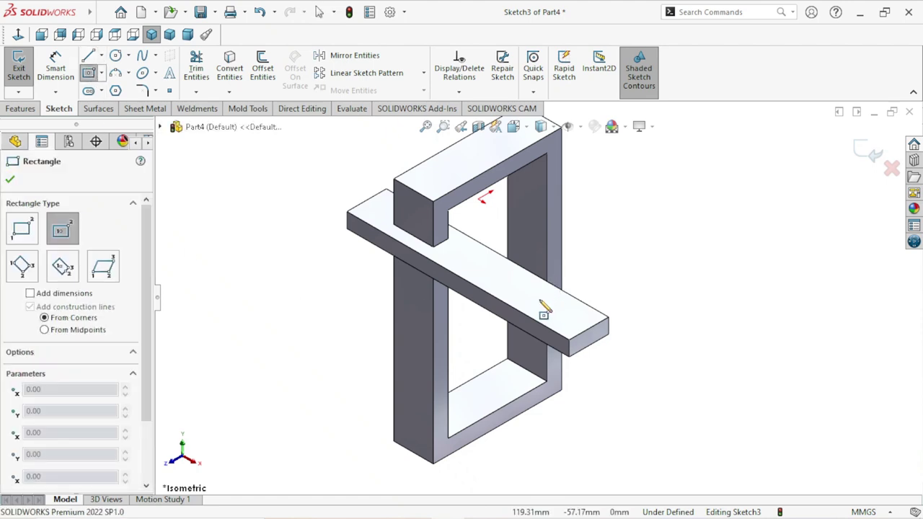
pyautogui.click(517, 284)
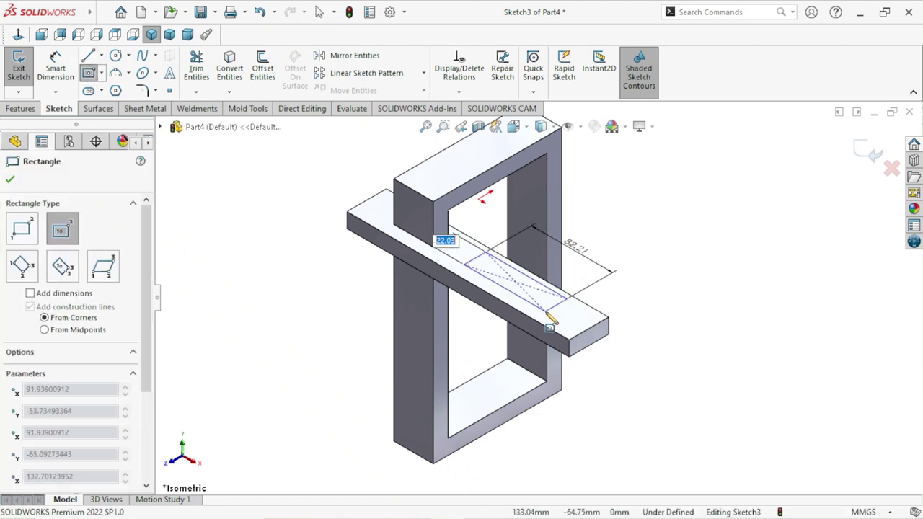
pyautogui.click(539, 309)
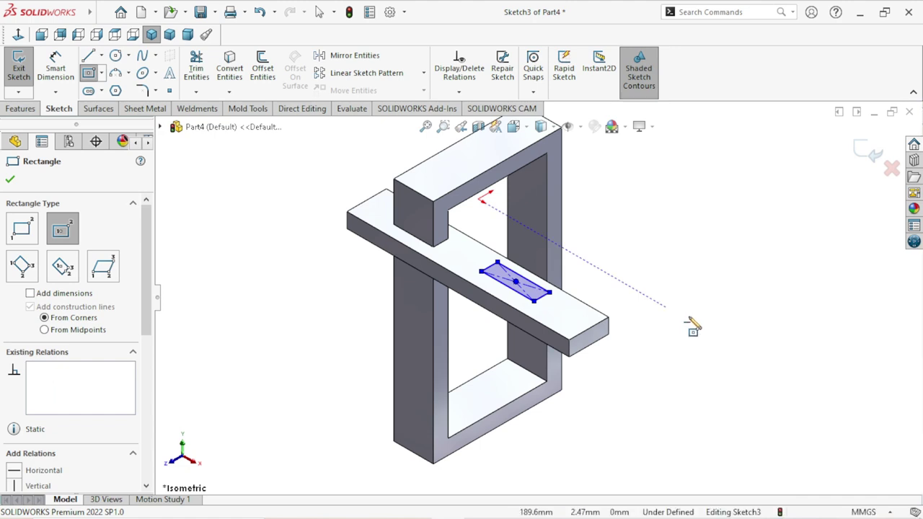
pyautogui.rightClick(670, 312)
pyautogui.click(675, 313)
pyautogui.scroll(-2, 529, 331)
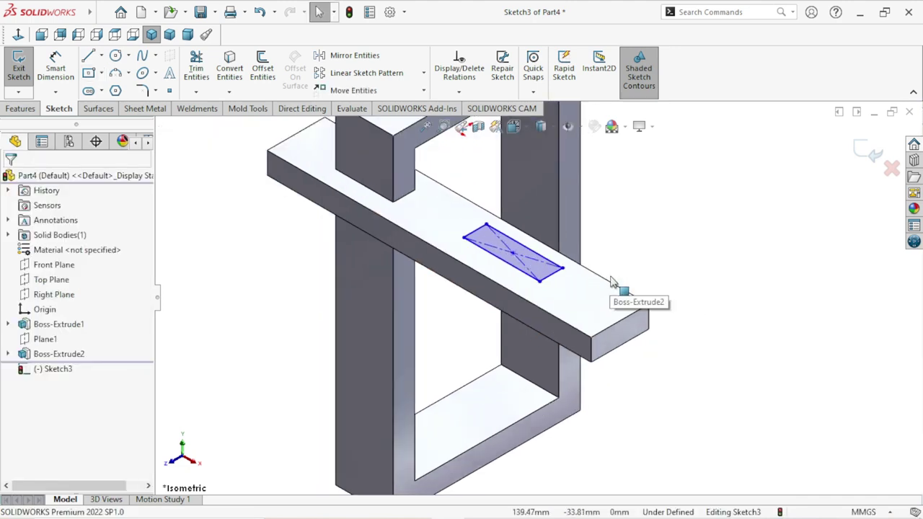
# Step: Dimension the small rectangle on the crossbar beam to 15 mm wide and 40 mm long
pyautogui.scroll(-1, 609, 283)
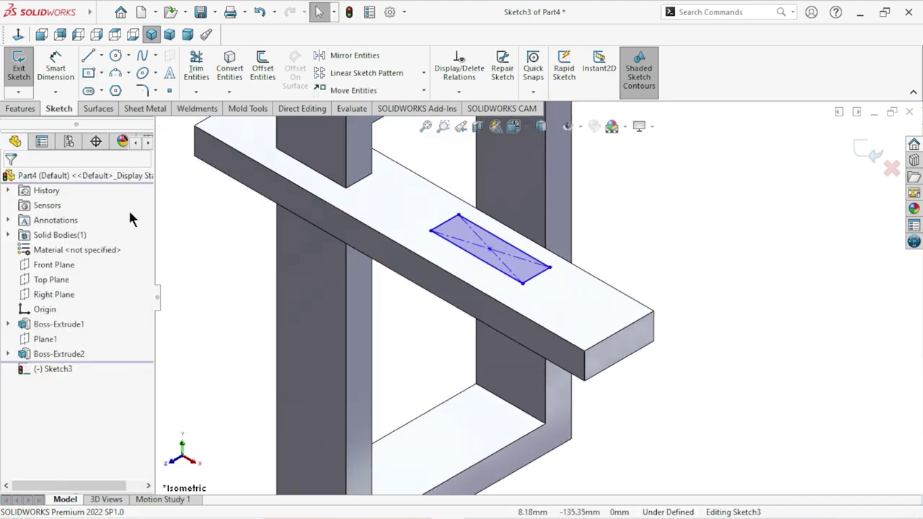
pyautogui.click(55, 92)
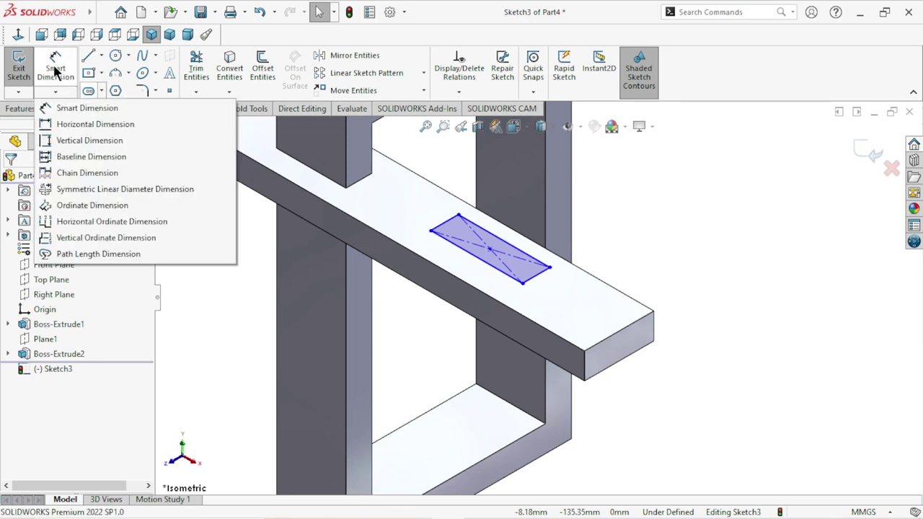
pyautogui.click(56, 68)
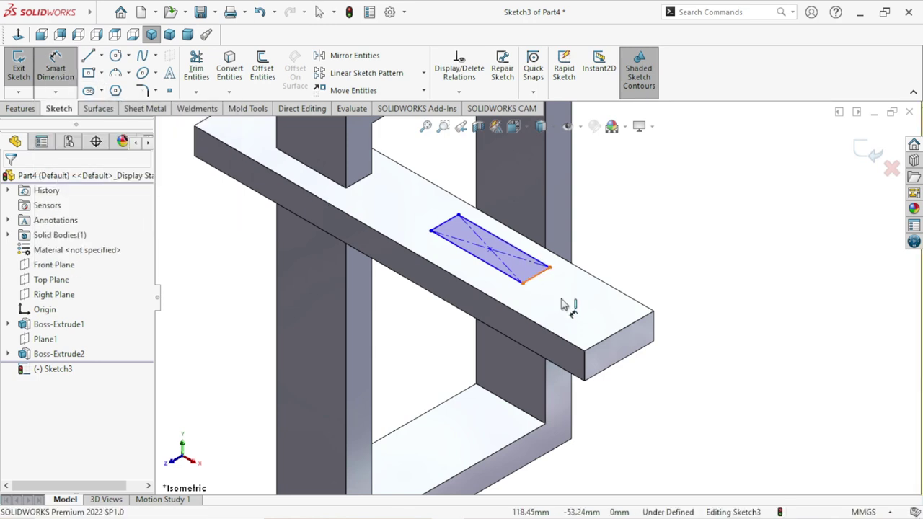
pyautogui.click(545, 280)
pyautogui.click(566, 307)
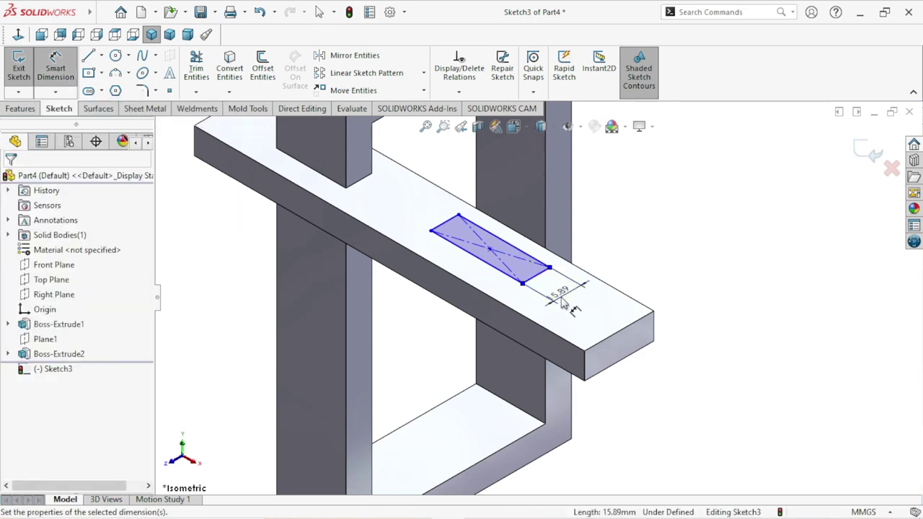
pyautogui.write('15')
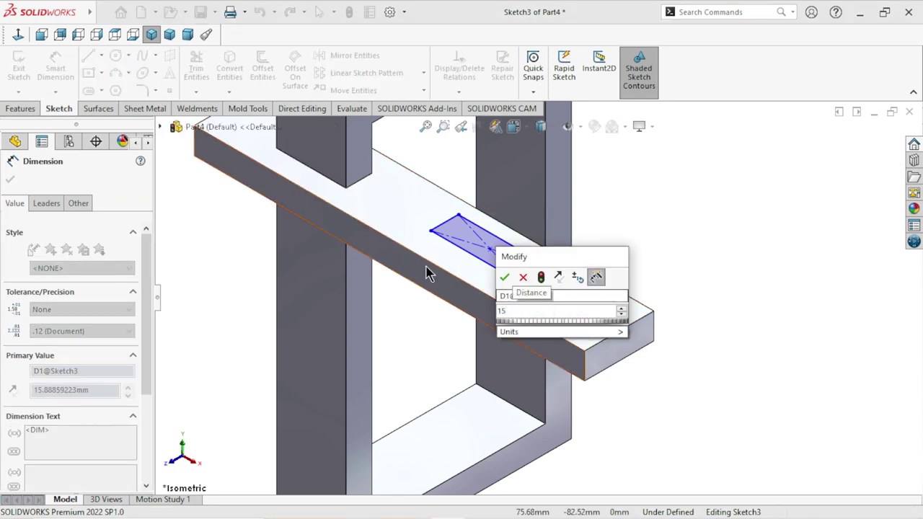
pyautogui.click(503, 277)
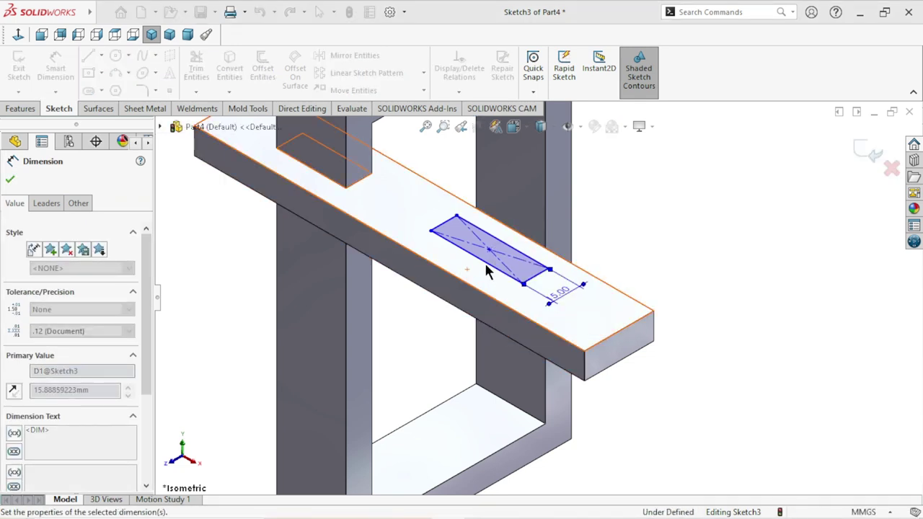
pyautogui.click(476, 257)
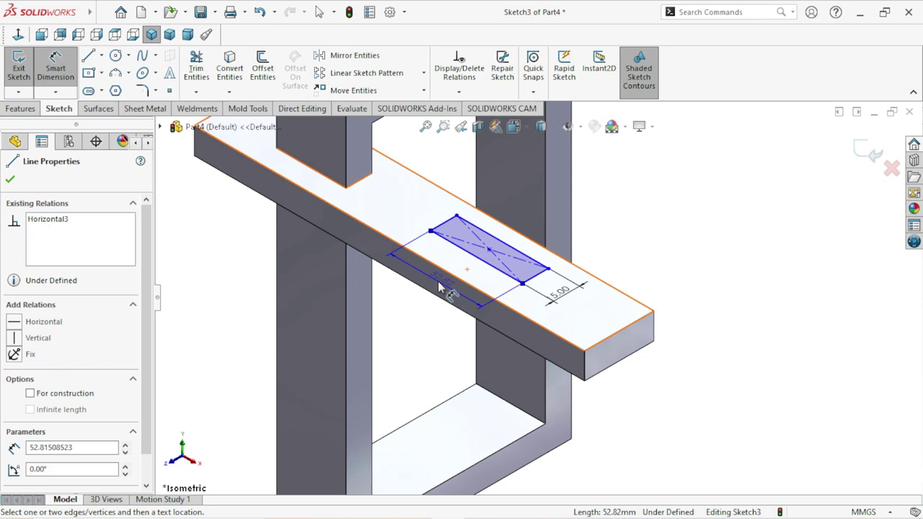
pyautogui.click(411, 309)
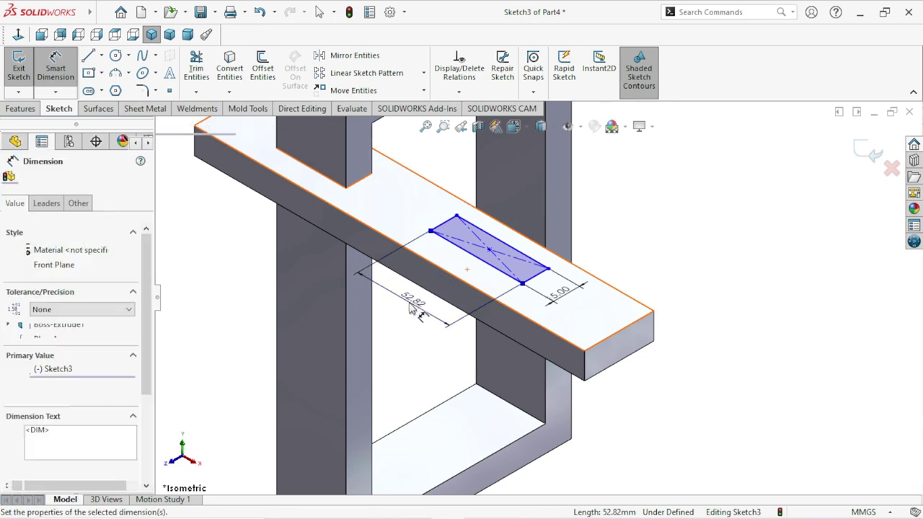
pyautogui.write('40')
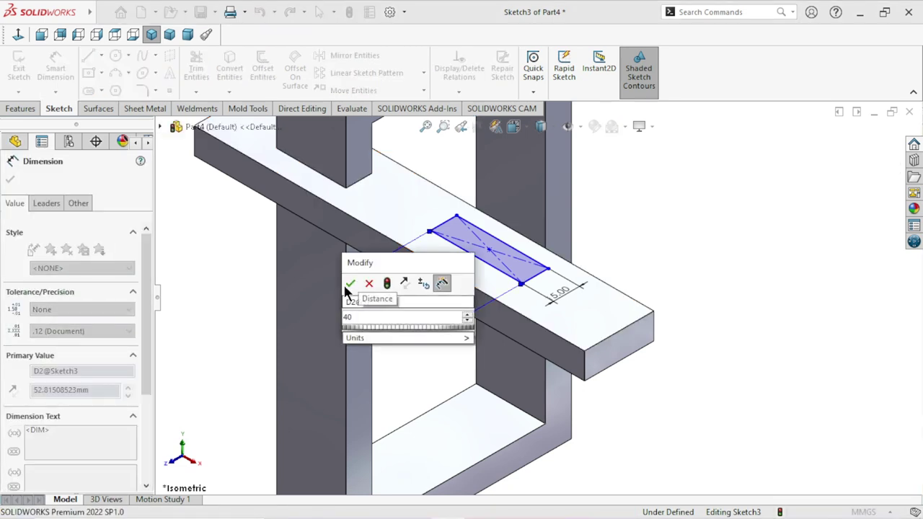
pyautogui.click(350, 283)
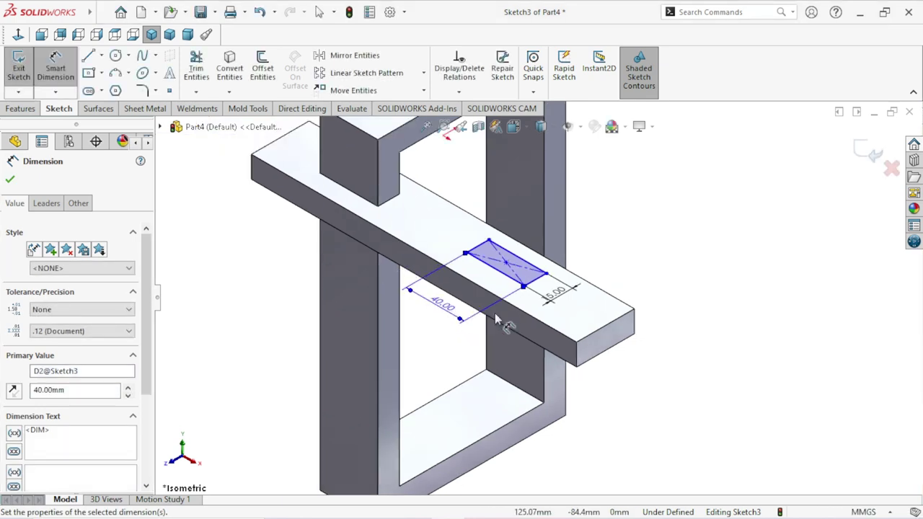
pyautogui.scroll(-1, 533, 289)
pyautogui.scroll(-1, 533, 292)
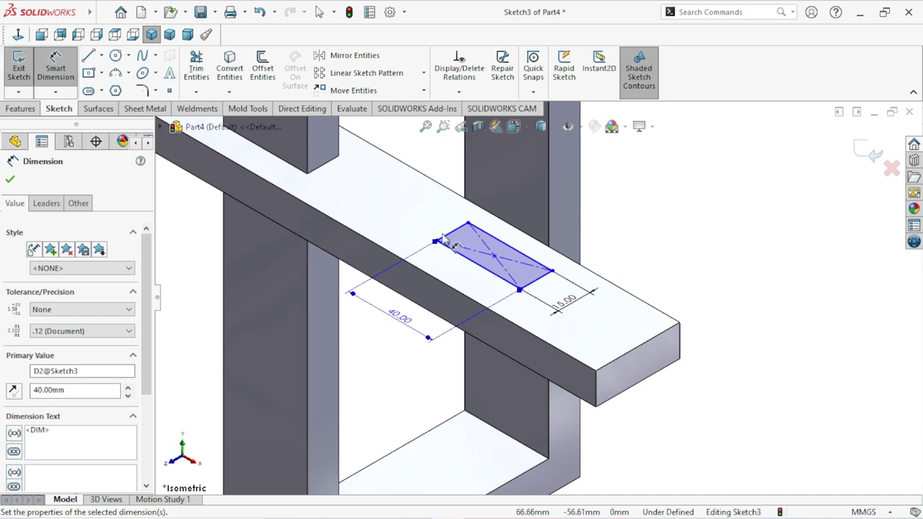
pyautogui.hotkey('ctrl', 'Right')
pyautogui.hotkey('ctrl', 'Down')
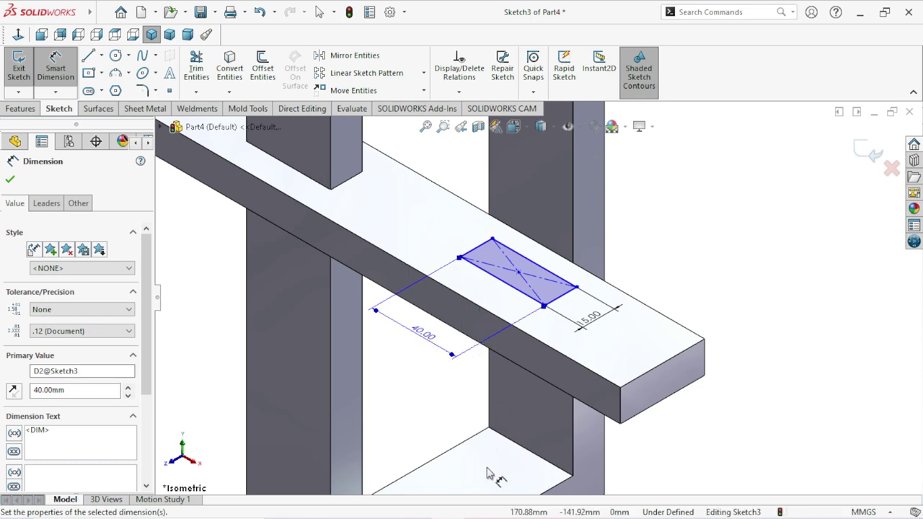
pyautogui.press('z')
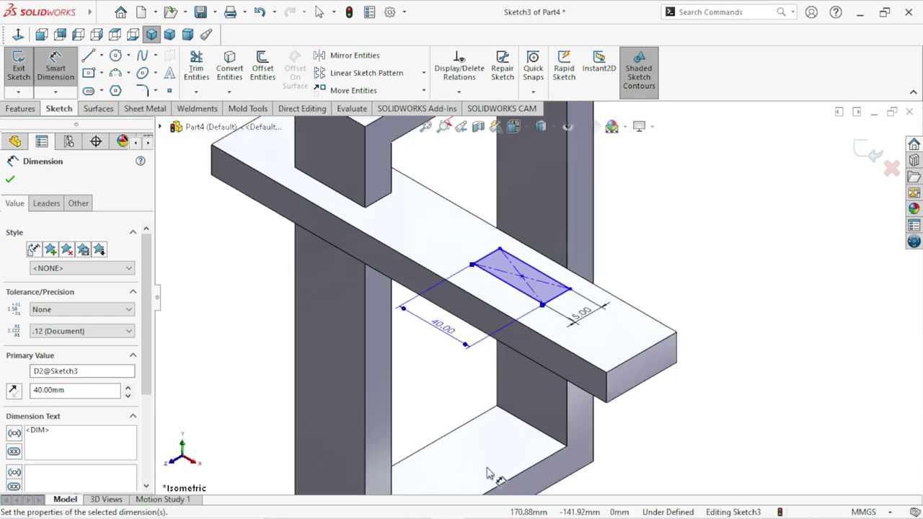
pyautogui.scroll(-2, 487, 474)
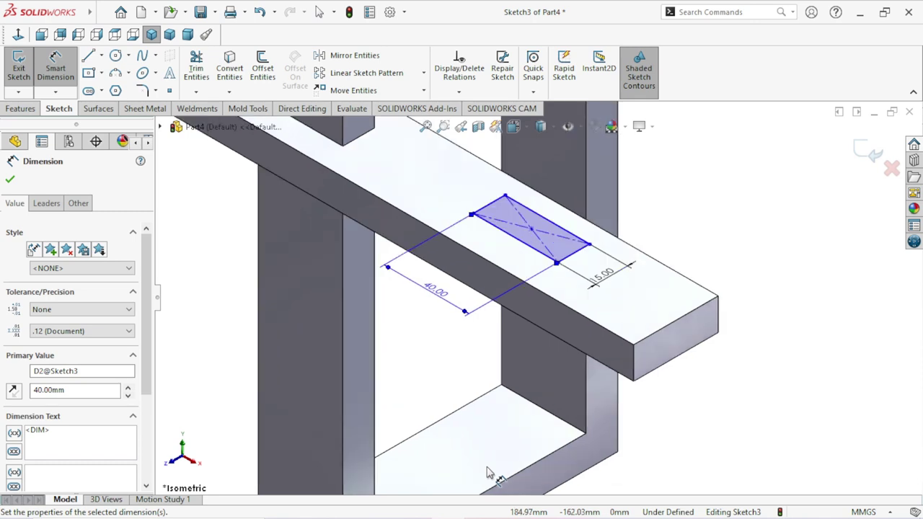
pyautogui.scroll(-2, 487, 473)
pyautogui.scroll(2, 487, 473)
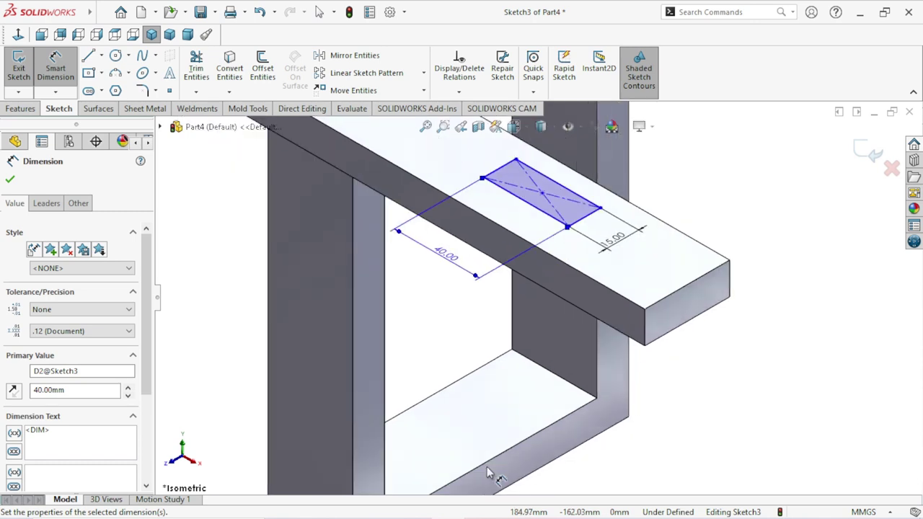
pyautogui.scroll(5, 487, 474)
pyautogui.scroll(-5, 528, 260)
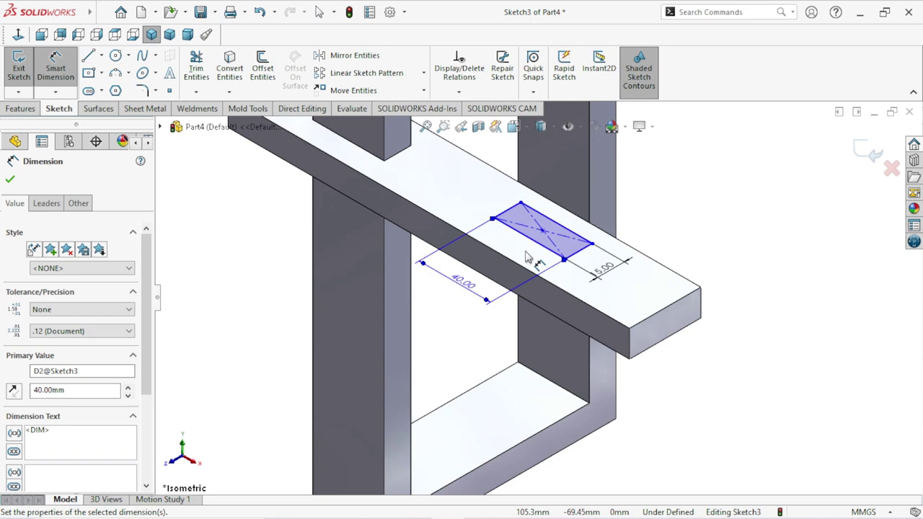
# Step: Dimension the rectangle's short edge 75 mm from the beam's edge
pyautogui.click(398, 160)
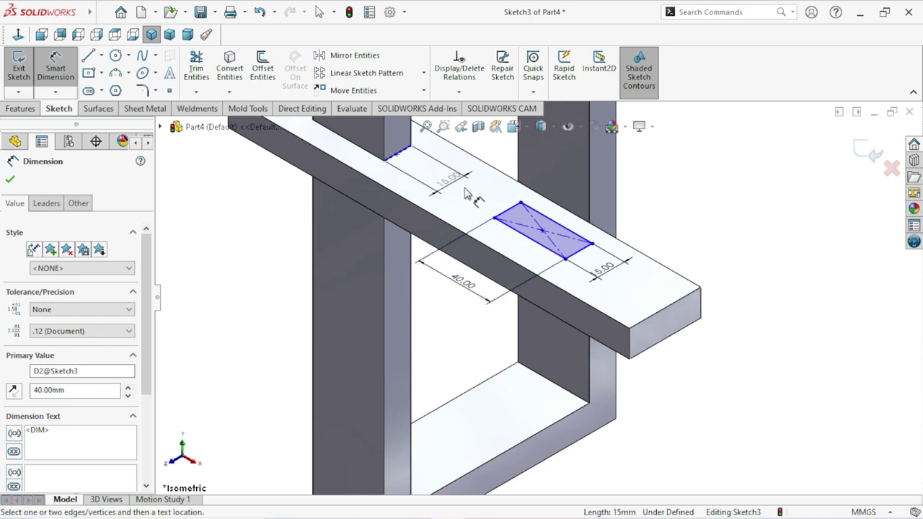
pyautogui.click(504, 211)
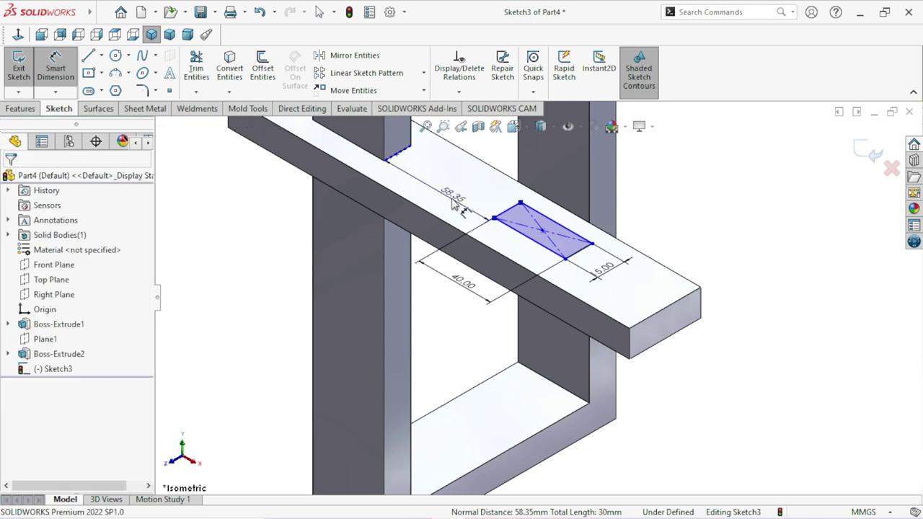
pyautogui.click(451, 197)
pyautogui.write('75')
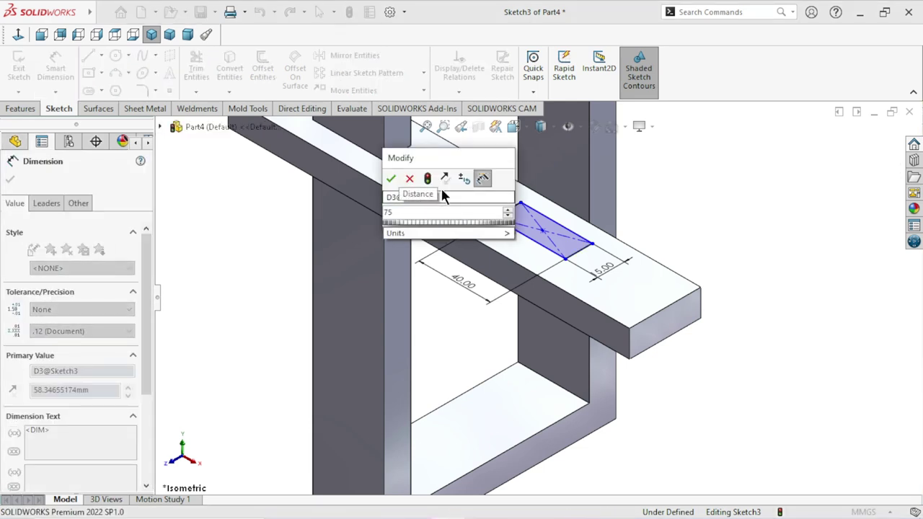
pyautogui.click(391, 179)
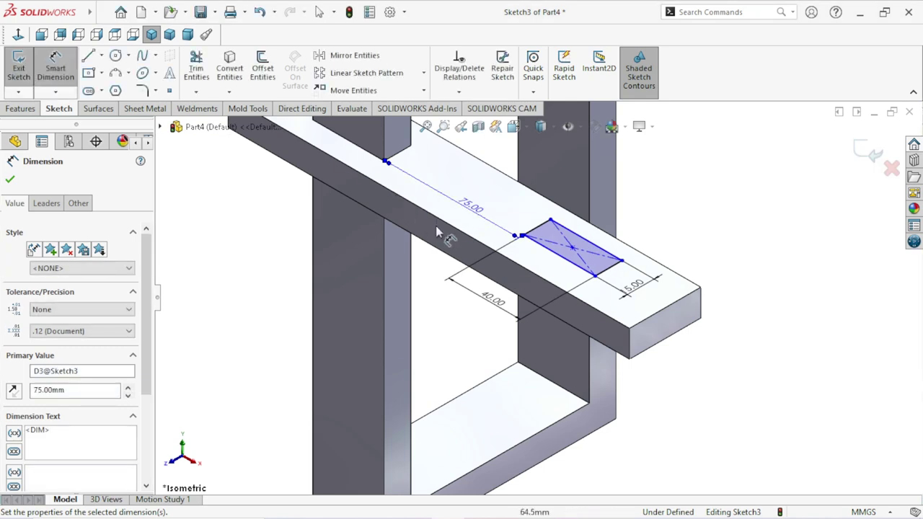
pyautogui.scroll(1, 591, 276)
pyautogui.scroll(-1, 637, 289)
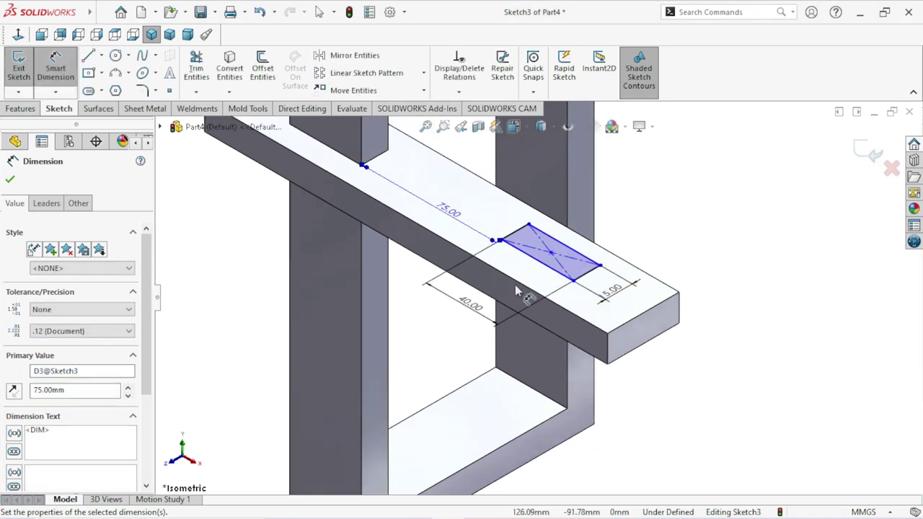
# Step: Offset the rectangle's long edge 12.5 mm from the beam's long edge and accept the dimensions
pyautogui.click(524, 289)
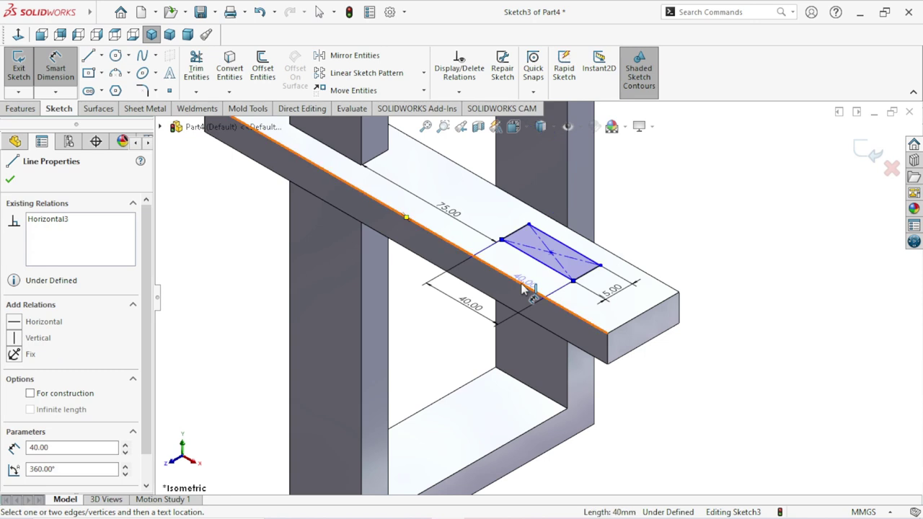
pyautogui.click(529, 289)
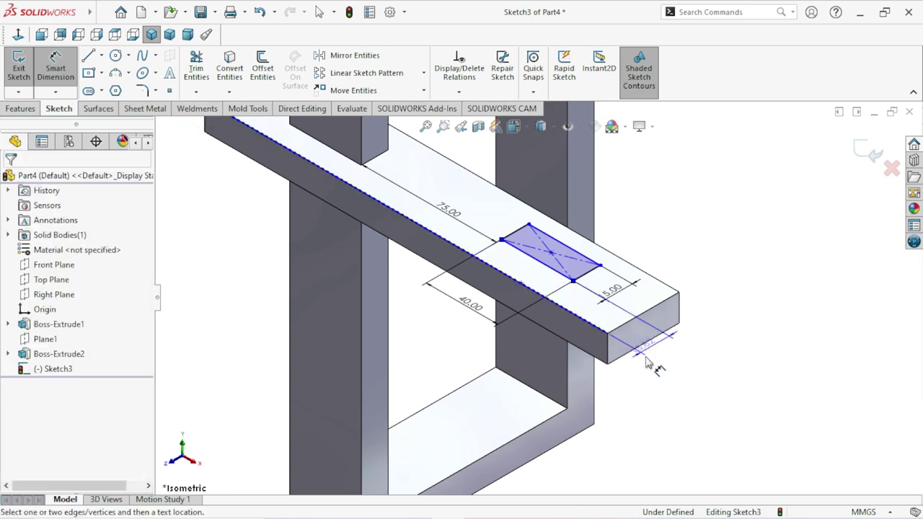
pyautogui.click(639, 401)
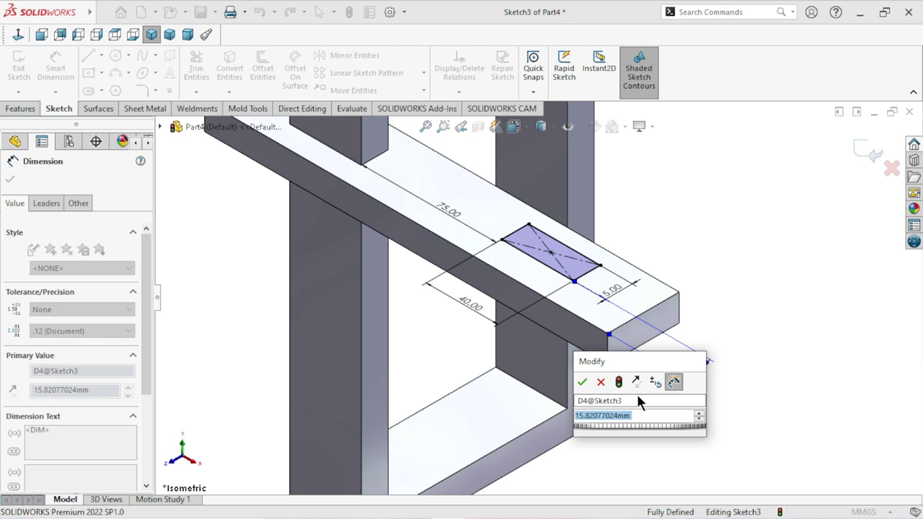
pyautogui.write('12.5')
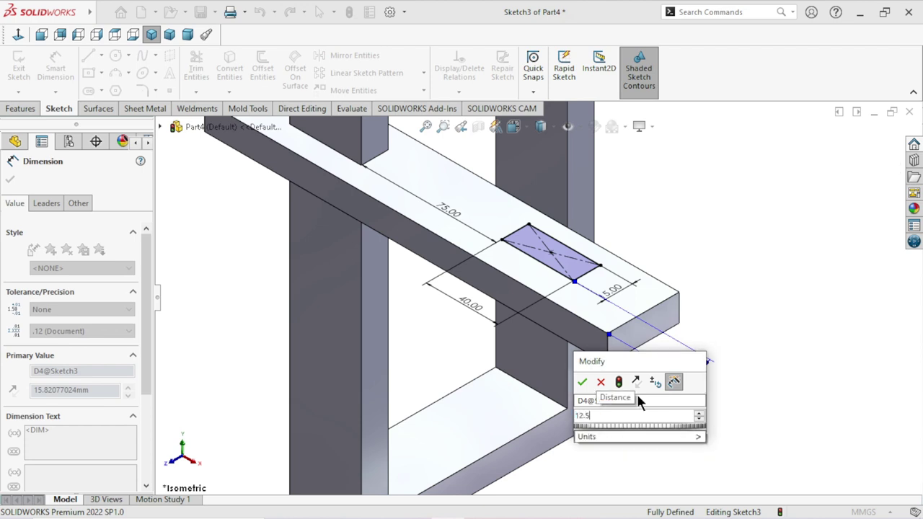
pyautogui.press('Return')
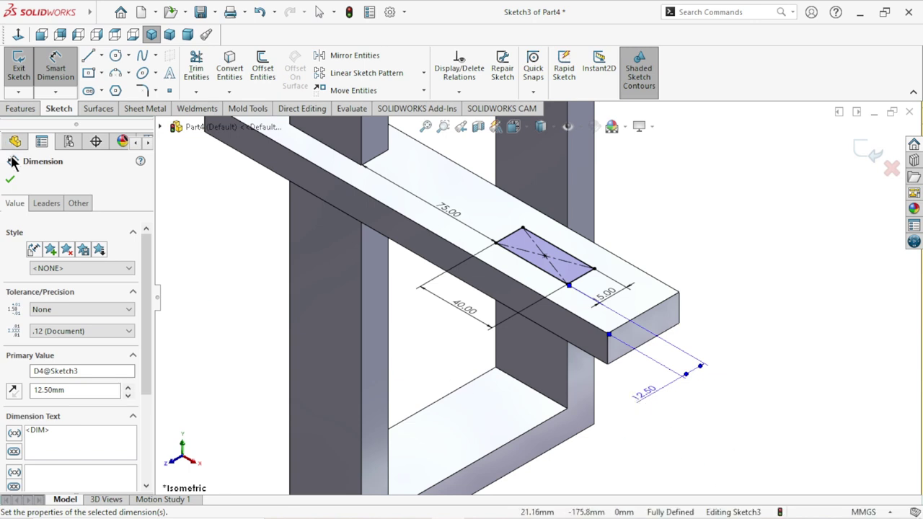
pyautogui.click(10, 180)
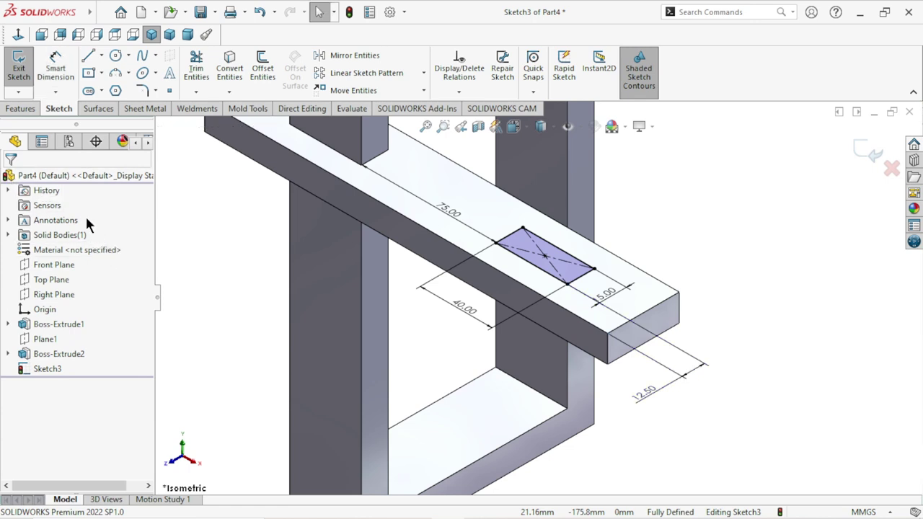
# Step: Start an Extruded Boss/Base on the rectangle with Direction 1 changed from Mid Plane to Blind
pyautogui.click(26, 112)
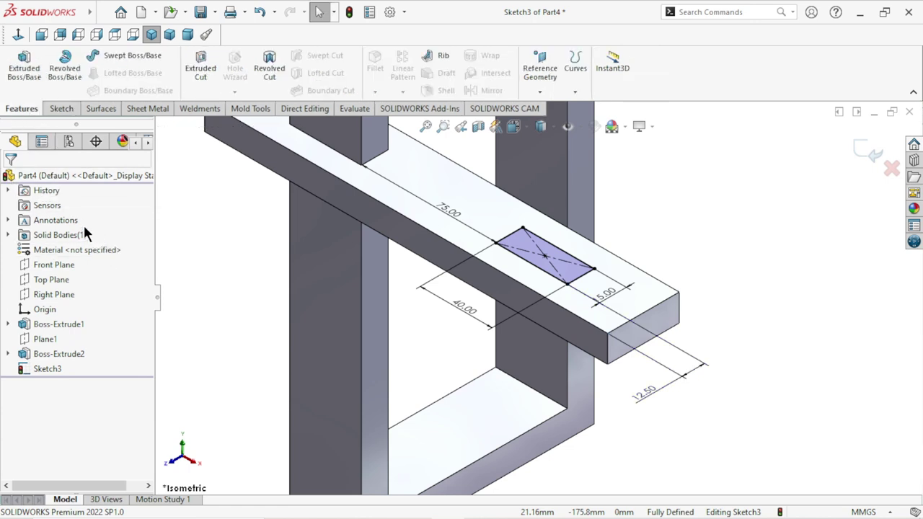
pyautogui.click(23, 70)
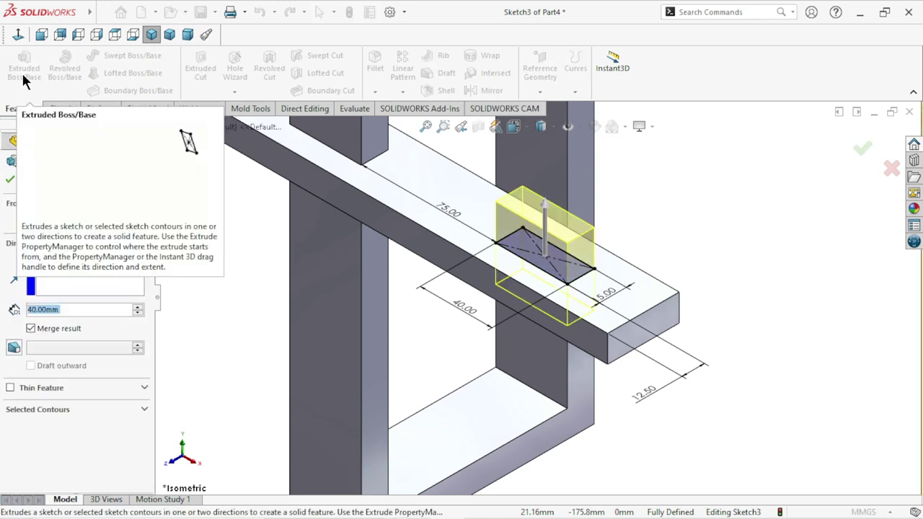
pyautogui.scroll(3, 285, 281)
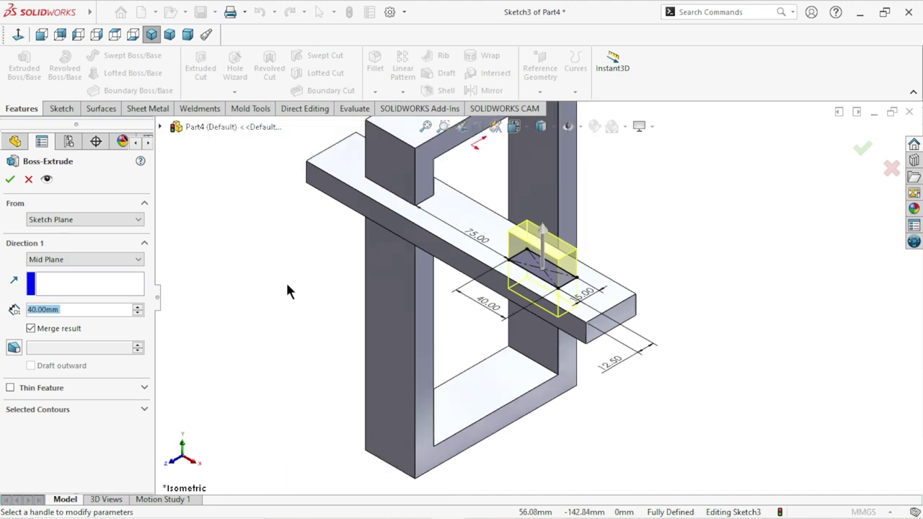
pyautogui.scroll(2, 285, 281)
pyautogui.click(104, 261)
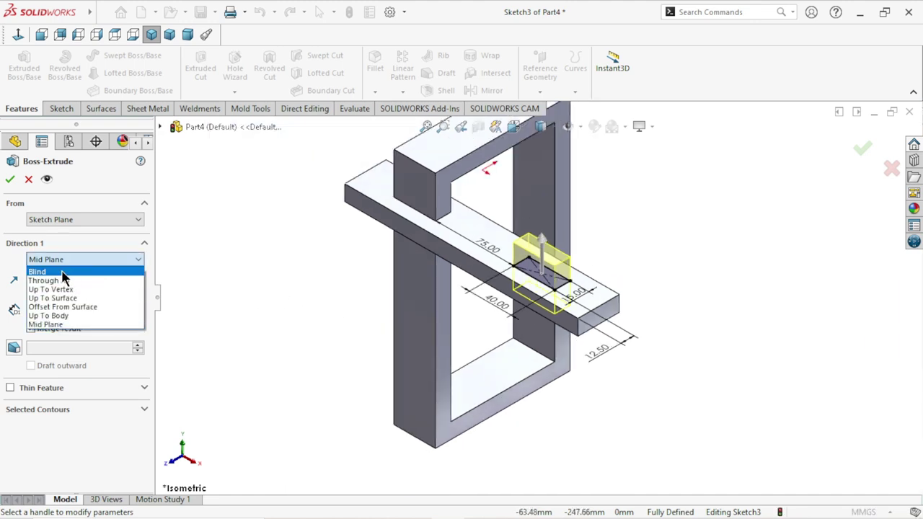
pyautogui.click(63, 271)
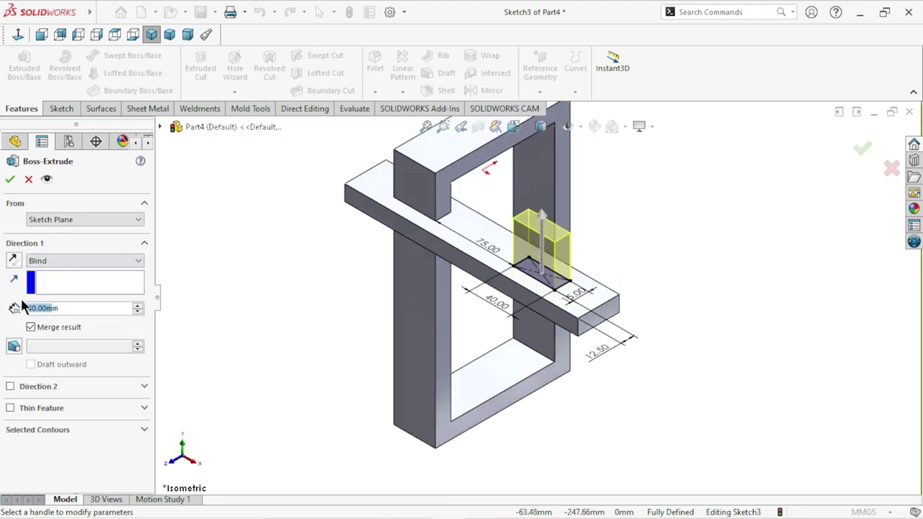
# Step: Enter a 139.98 mm depth for the post extrusion
pyautogui.write('1')
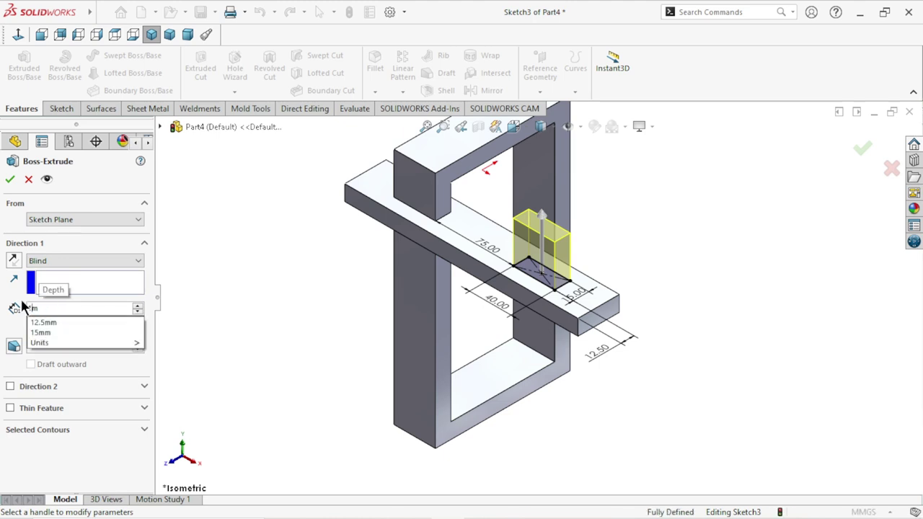
pyautogui.write('3')
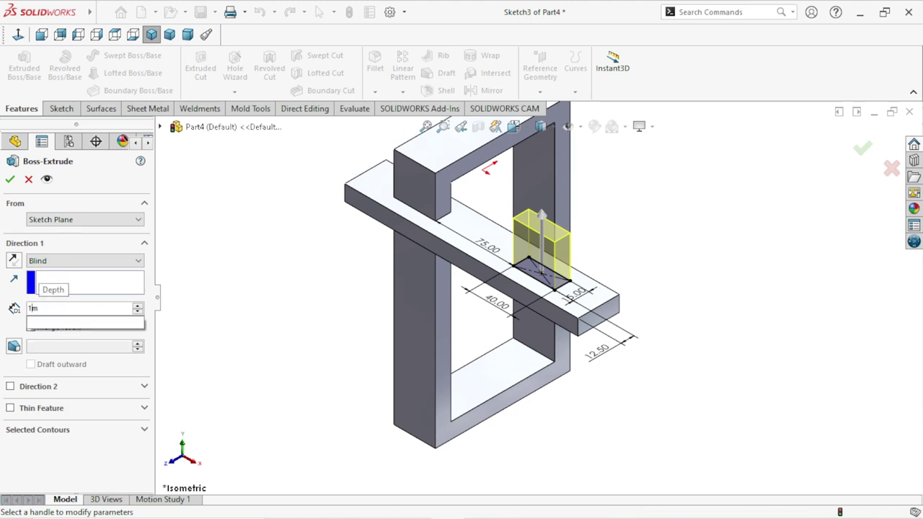
pyautogui.write('9.')
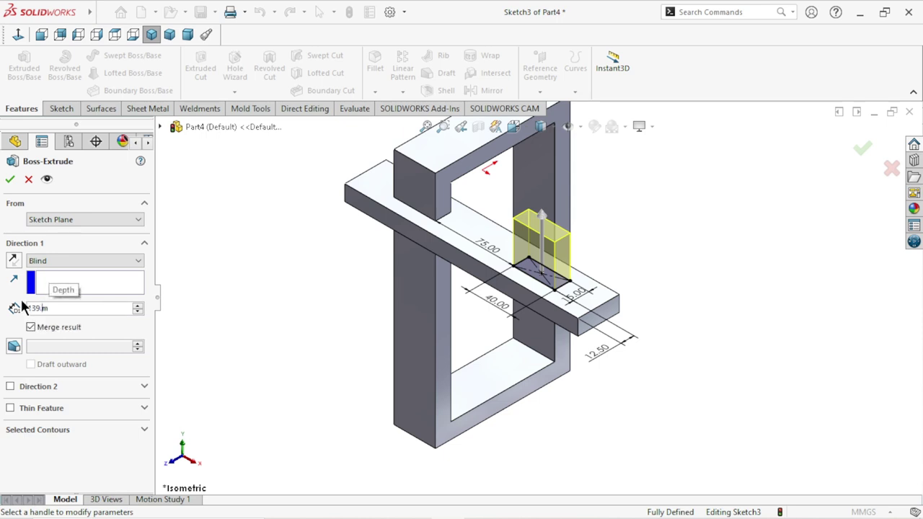
pyautogui.write('98')
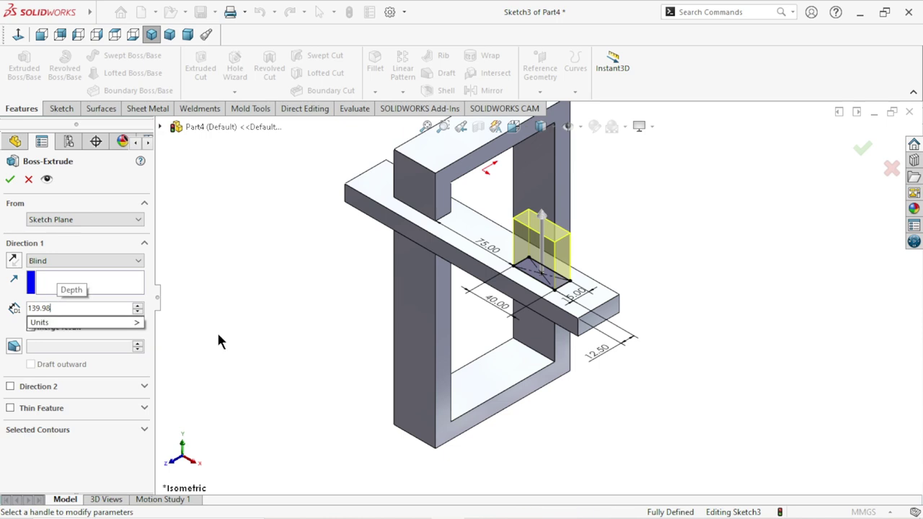
pyautogui.write('mm')
pyautogui.press('Return')
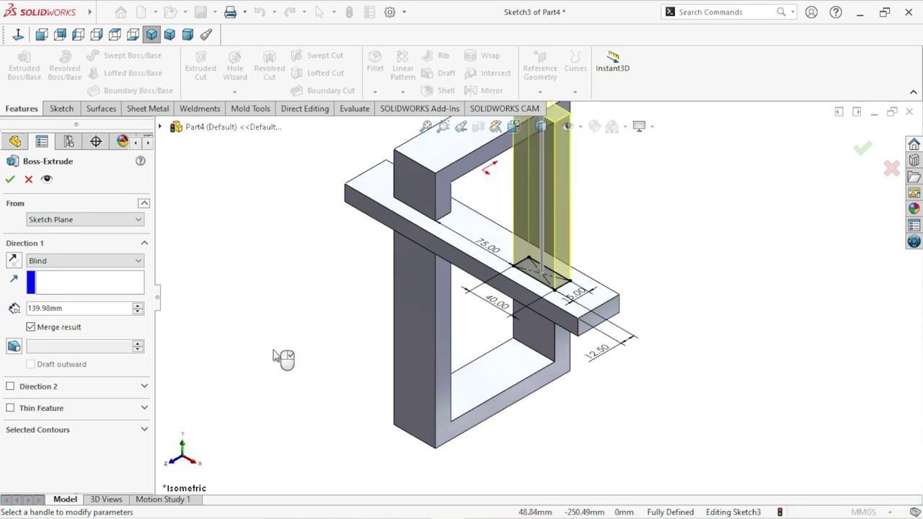
pyautogui.scroll(2, 274, 346)
pyautogui.scroll(-2, 595, 221)
pyautogui.scroll(-1, 584, 184)
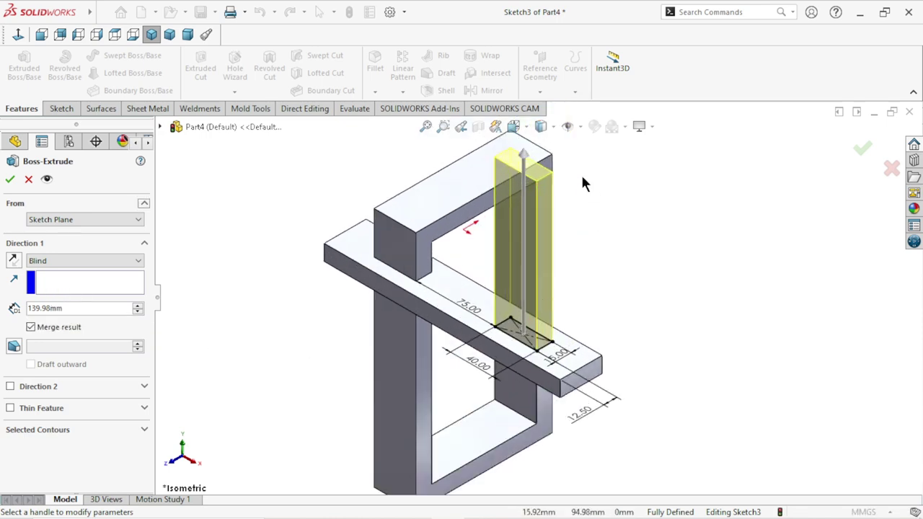
pyautogui.scroll(-1, 567, 186)
pyautogui.scroll(-2, 547, 209)
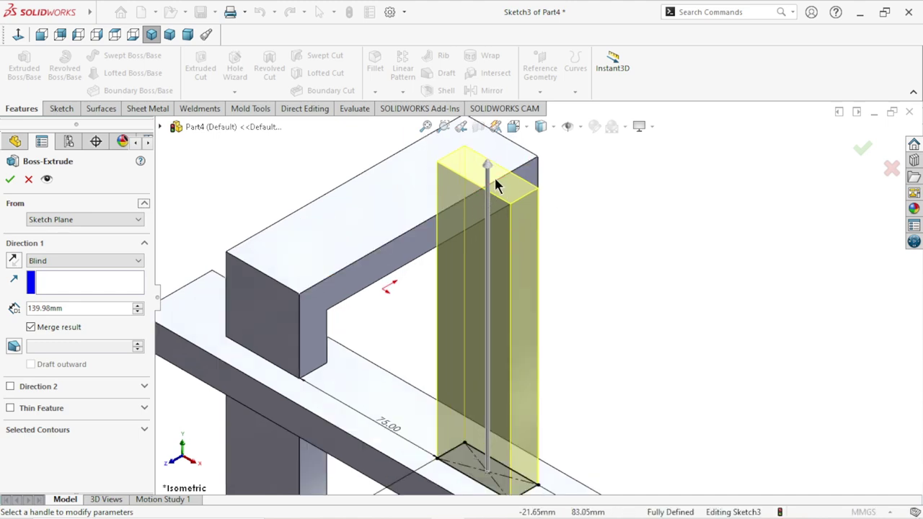
# Step: Drag the post's height up to 154.98 mm, create Boss-Extrude3, and select its front face
pyautogui.moveTo(488, 167); pyautogui.dragTo(474, 136)
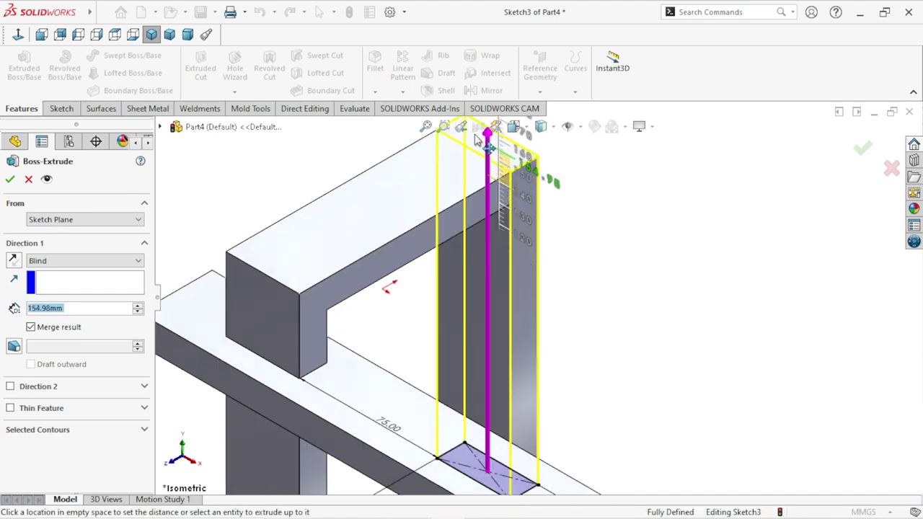
pyautogui.scroll(-2, 569, 184)
pyautogui.scroll(-1, 511, 198)
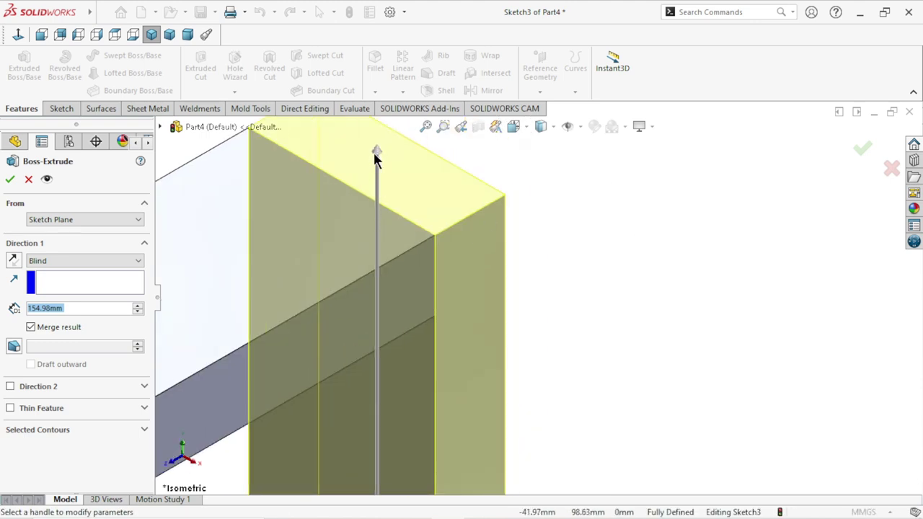
pyautogui.moveTo(373, 152); pyautogui.dragTo(363, 151)
pyautogui.scroll(2, 418, 351)
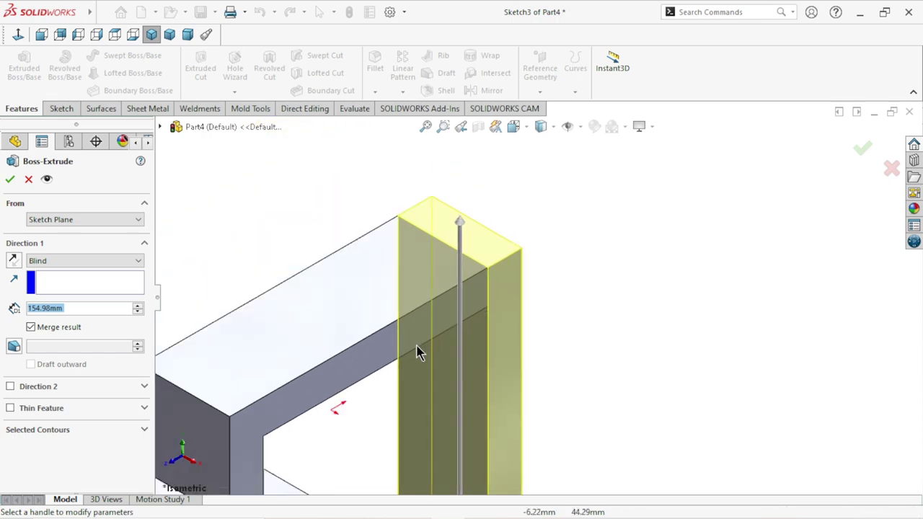
pyautogui.scroll(2, 483, 361)
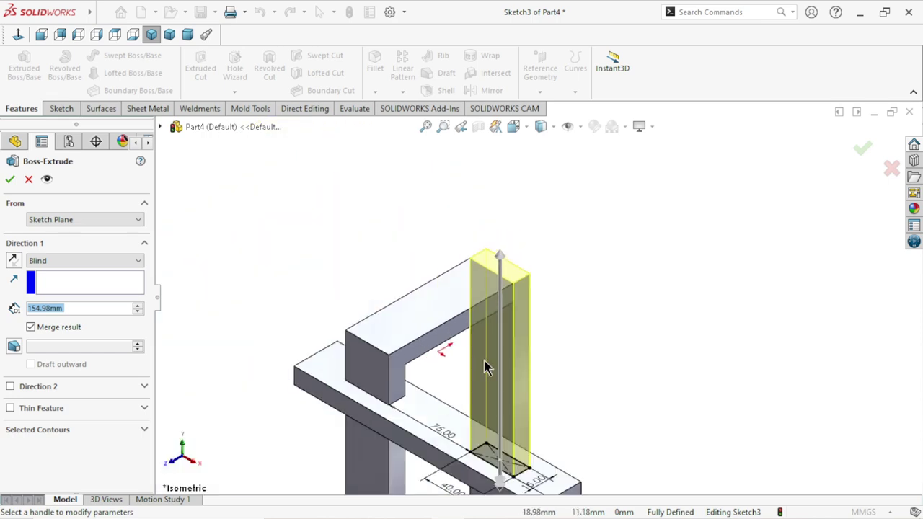
pyautogui.click(16, 181)
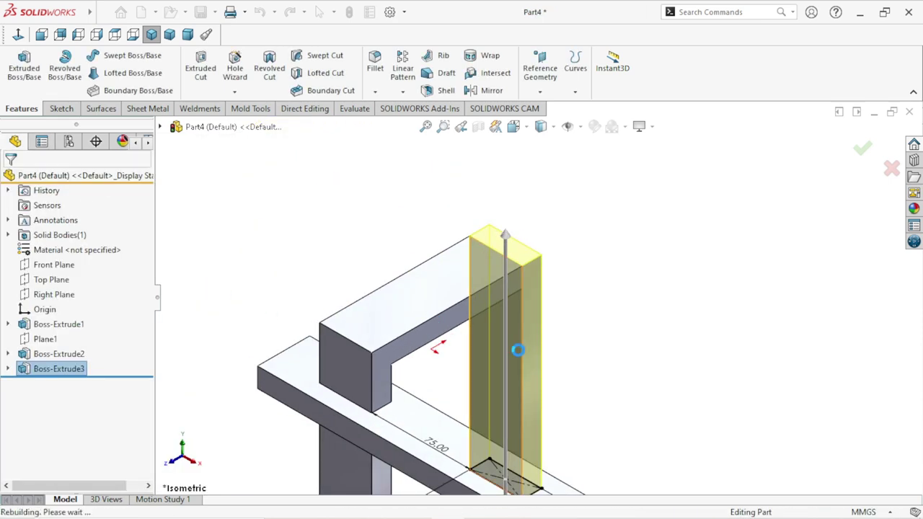
pyautogui.scroll(3, 518, 348)
pyautogui.scroll(-2, 532, 328)
pyautogui.scroll(-2, 535, 314)
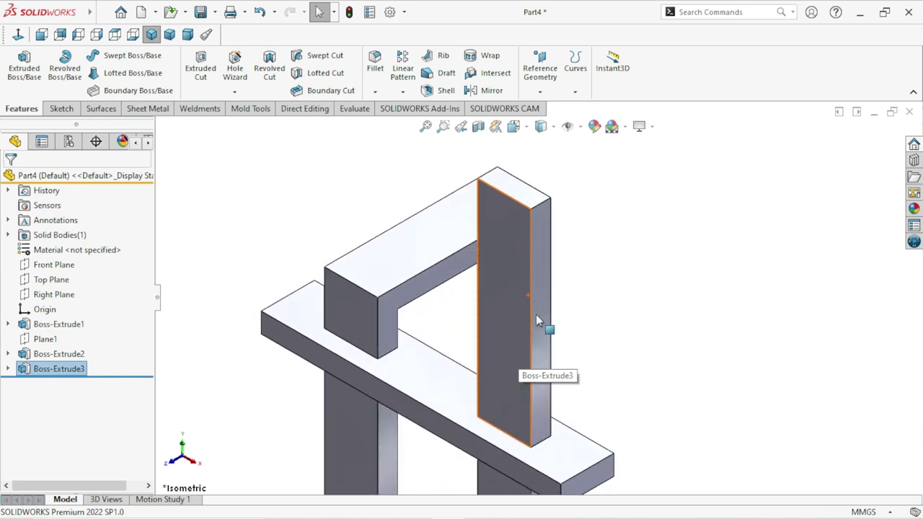
pyautogui.scroll(-1, 573, 246)
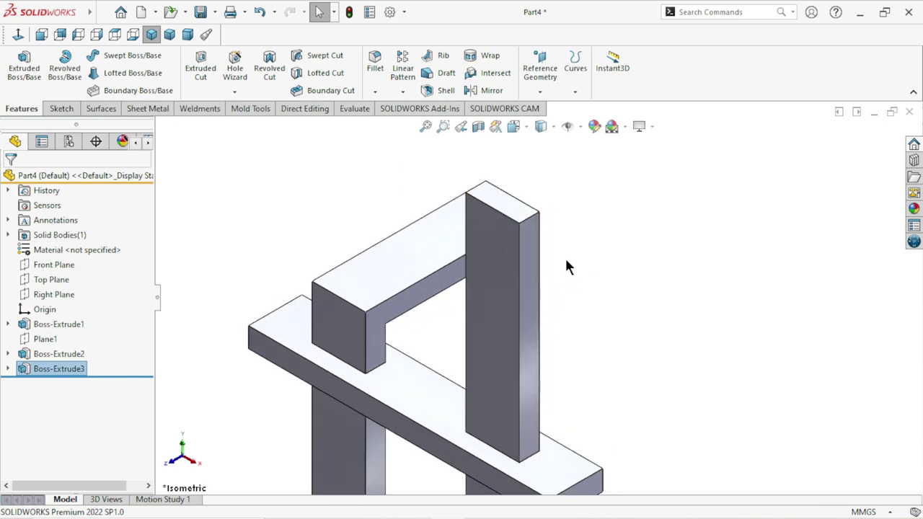
pyautogui.scroll(-1, 497, 273)
pyautogui.scroll(1, 498, 272)
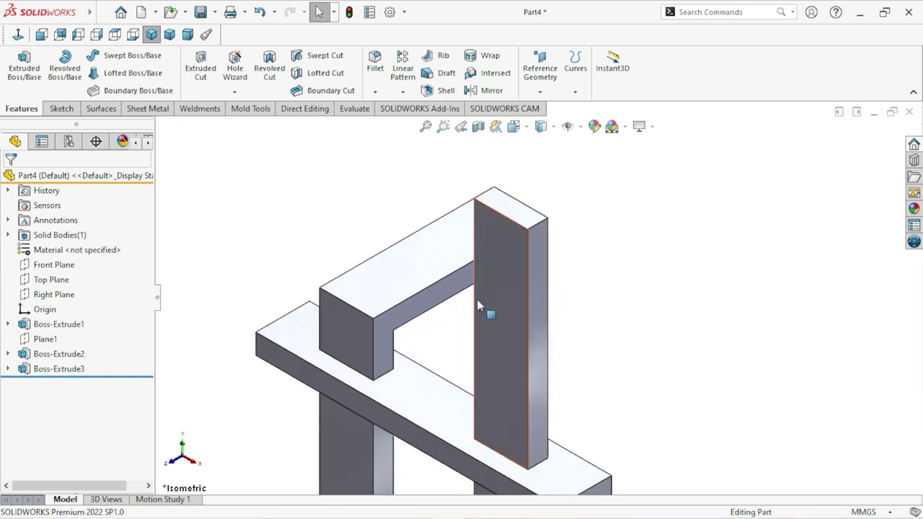
pyautogui.click(501, 297)
# Step: Start a sketch on the post's front face and set the display to Hidden Lines Visible
pyautogui.click(558, 249)
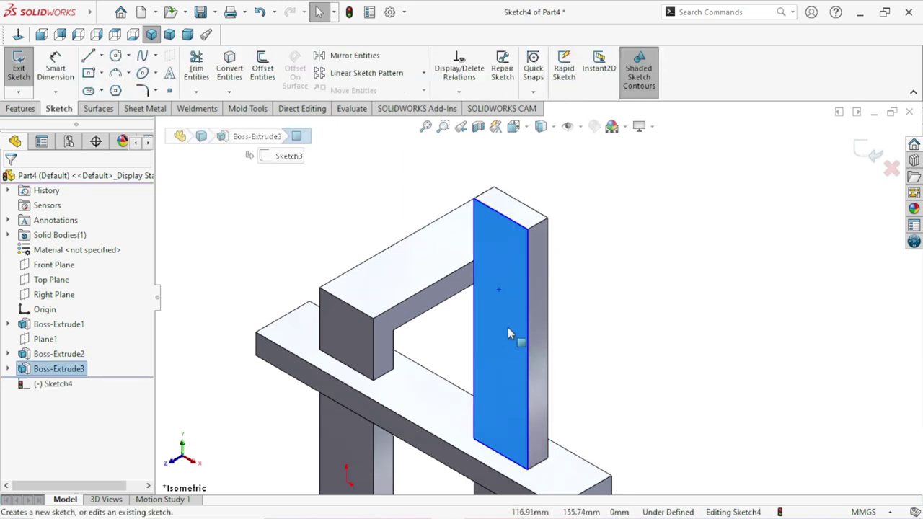
pyautogui.scroll(-1, 504, 316)
pyautogui.scroll(1, 503, 316)
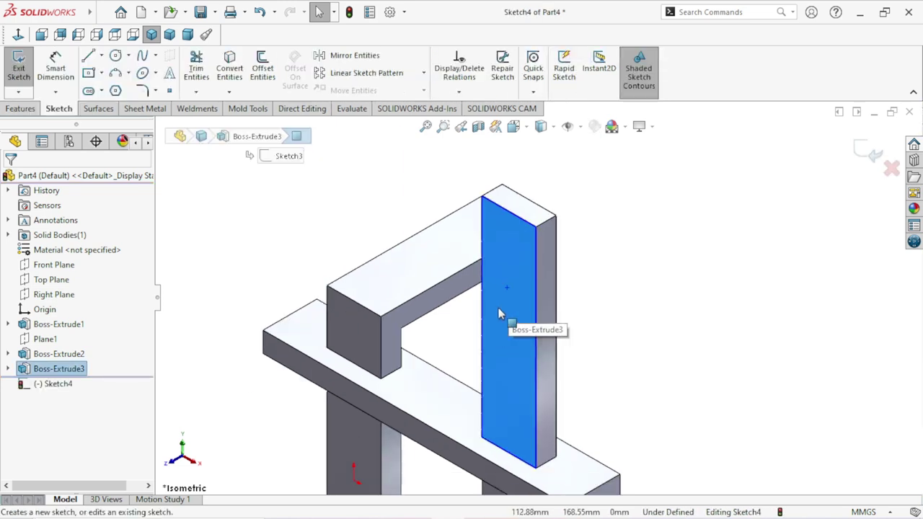
pyautogui.scroll(-1, 506, 254)
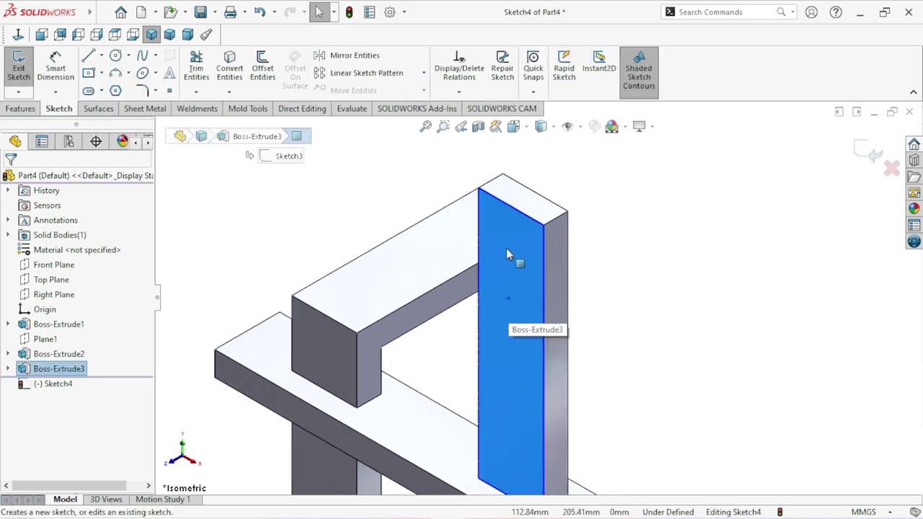
pyautogui.click(553, 124)
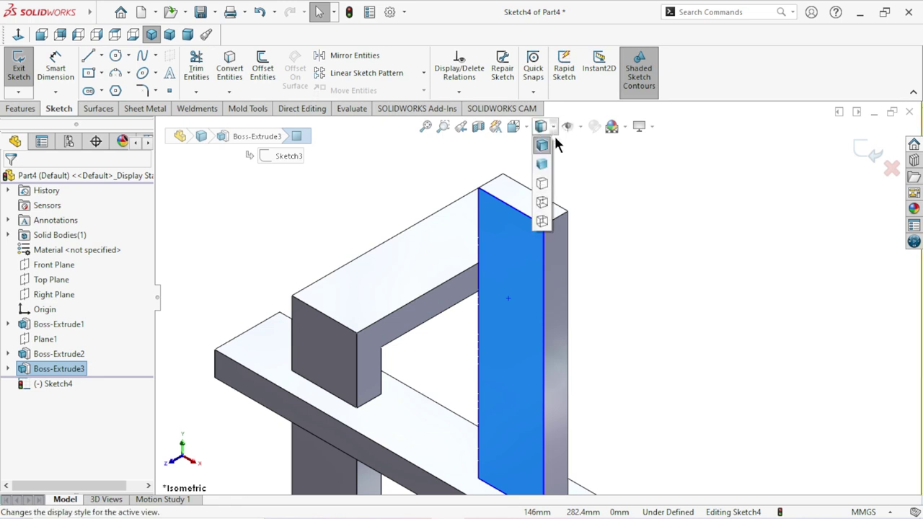
pyautogui.click(542, 203)
pyautogui.scroll(-1, 556, 298)
pyautogui.scroll(1, 556, 299)
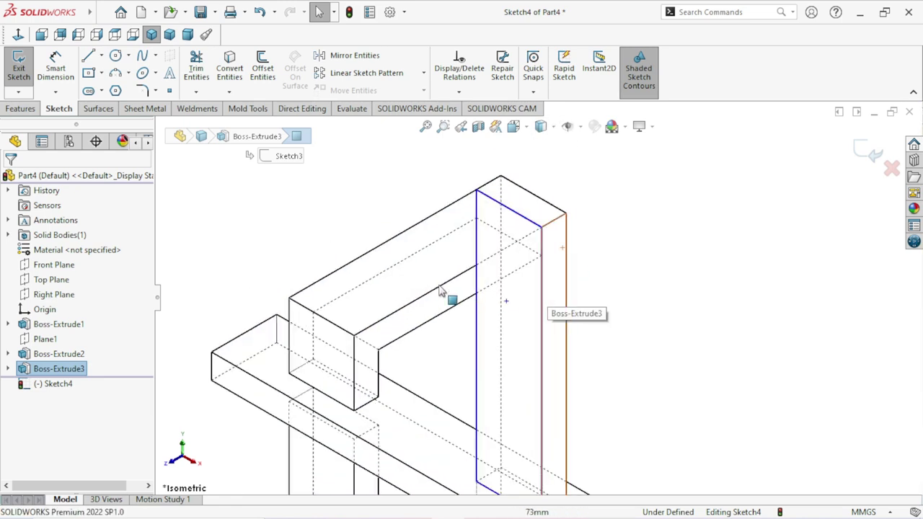
# Step: Convert the face's edges into sketch lines, 154.98 mm tall and 40 mm across
pyautogui.click(230, 68)
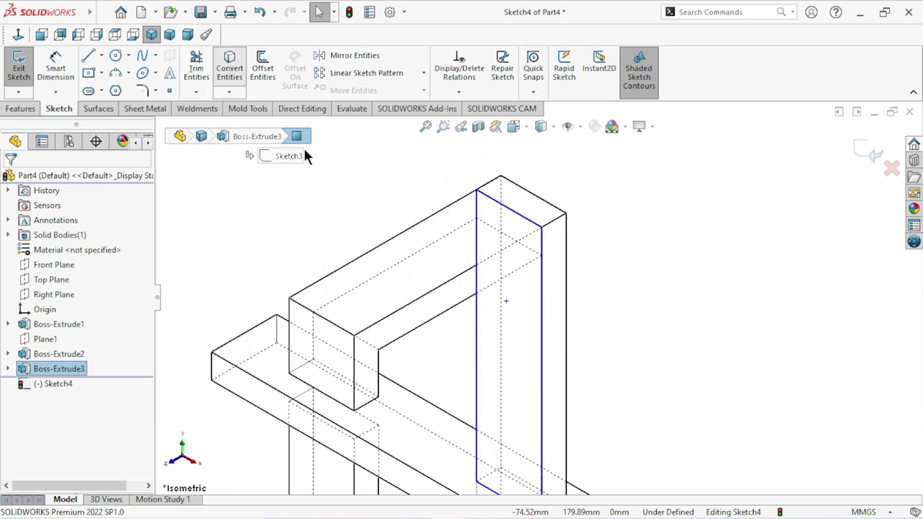
pyautogui.click(477, 224)
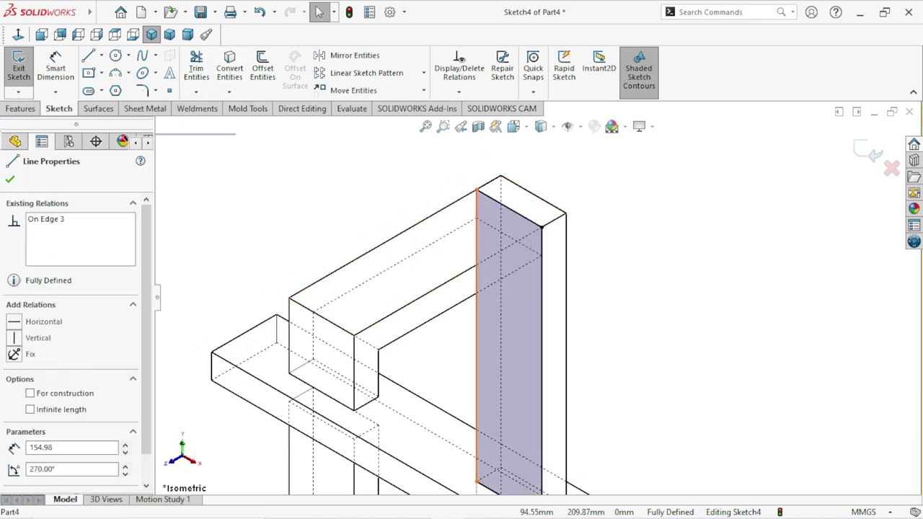
pyautogui.click(489, 202)
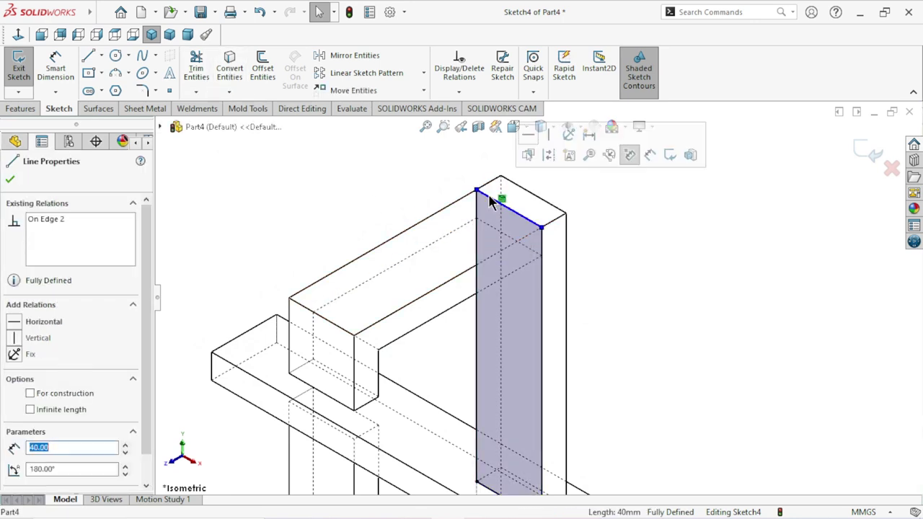
pyautogui.click(87, 57)
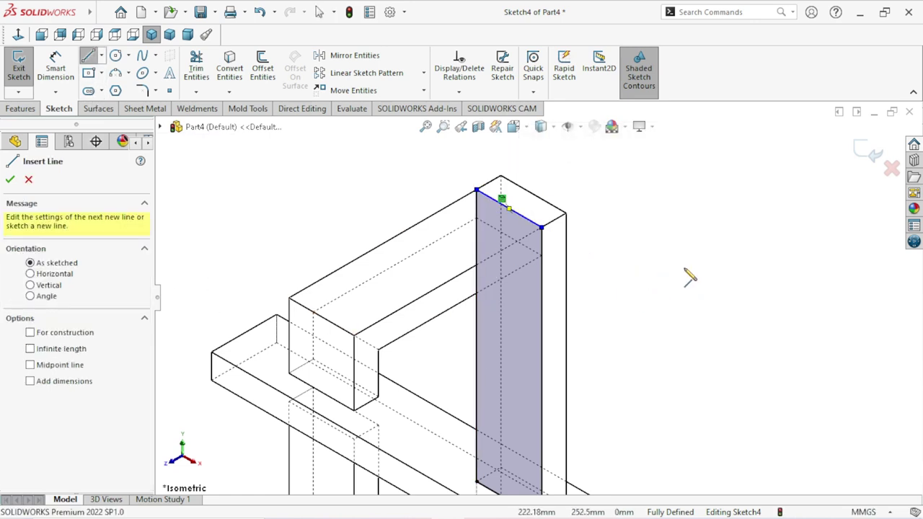
# Step: Draw a slanted line near the top of the post face from its left edge to its right edge
pyautogui.scroll(-3, 687, 278)
pyautogui.press('f')
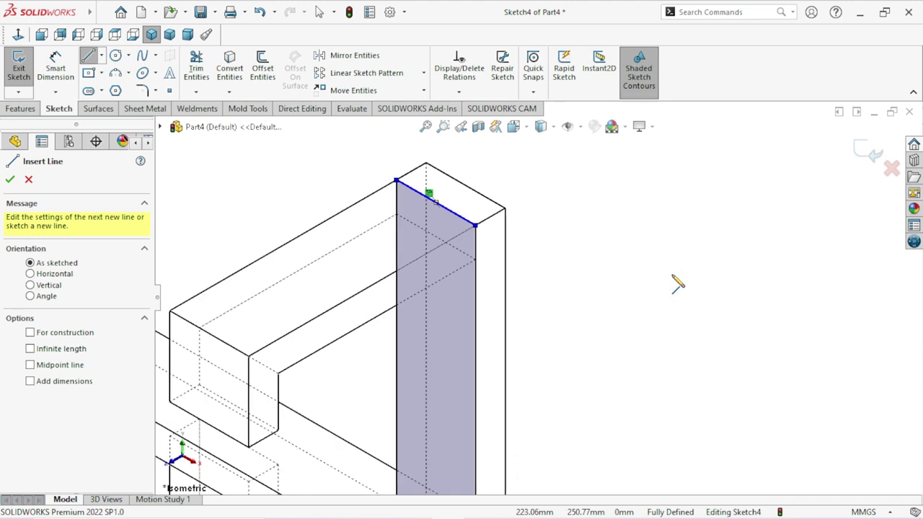
pyautogui.scroll(-1, 658, 287)
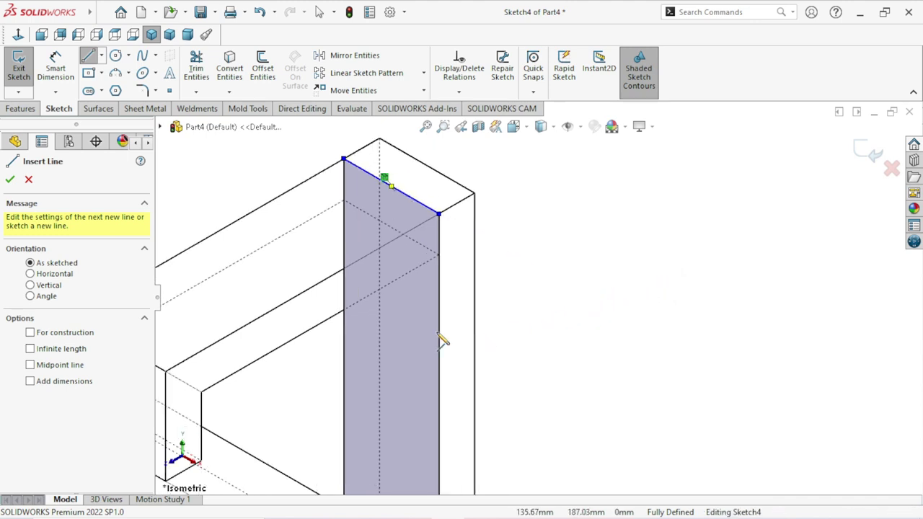
pyautogui.scroll(-1, 345, 315)
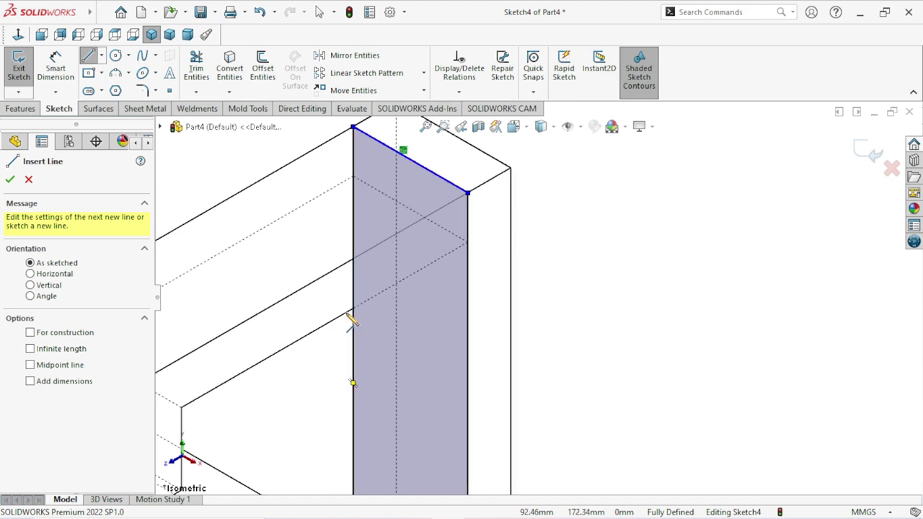
pyautogui.scroll(-2, 382, 312)
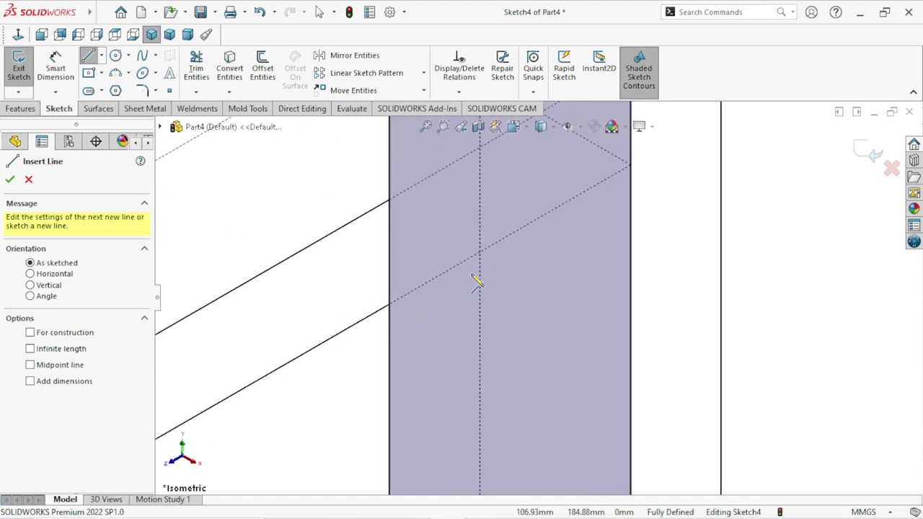
pyautogui.scroll(-2, 424, 286)
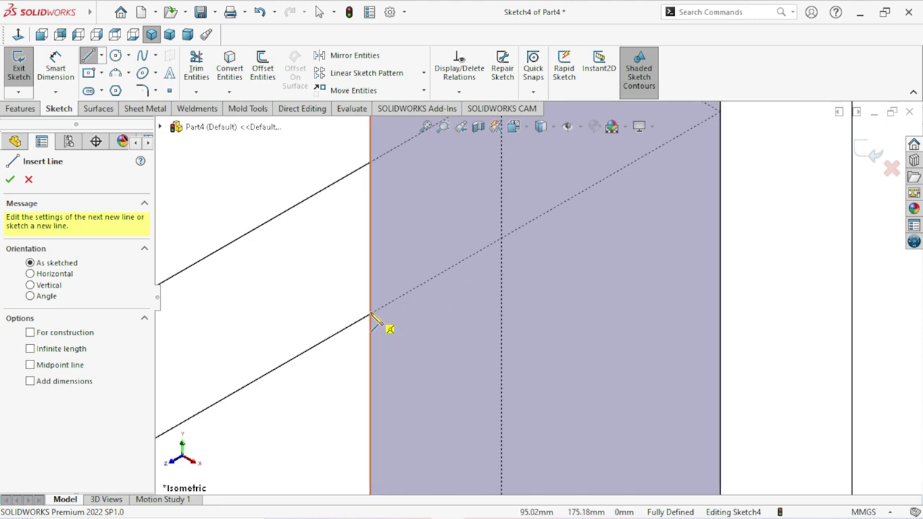
pyautogui.click(371, 315)
pyautogui.scroll(2, 552, 216)
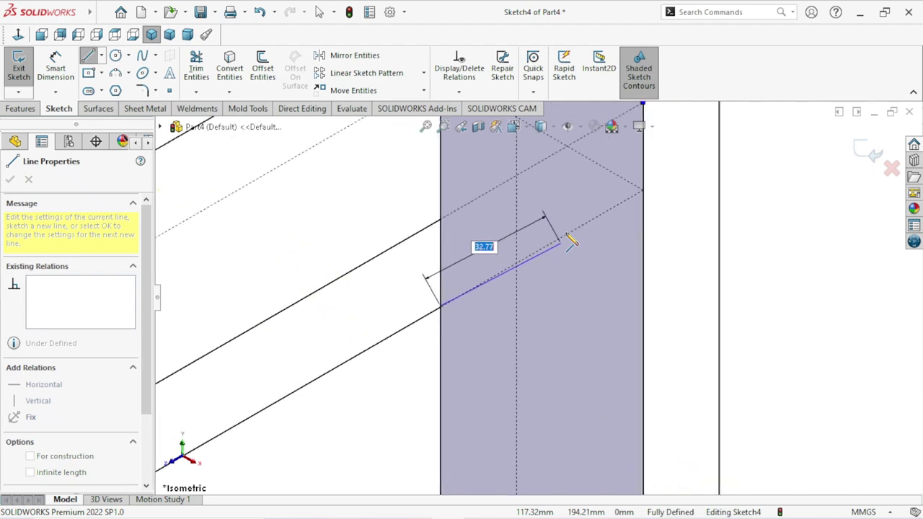
pyautogui.scroll(-2, 649, 209)
pyautogui.scroll(-1, 613, 220)
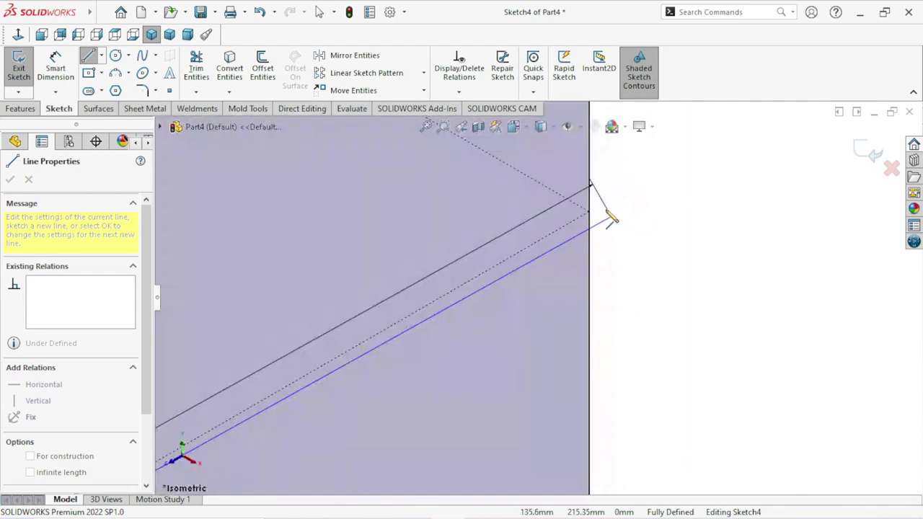
pyautogui.scroll(-1, 577, 222)
pyautogui.scroll(-1, 561, 222)
pyautogui.scroll(-1, 573, 237)
pyautogui.scroll(-1, 573, 239)
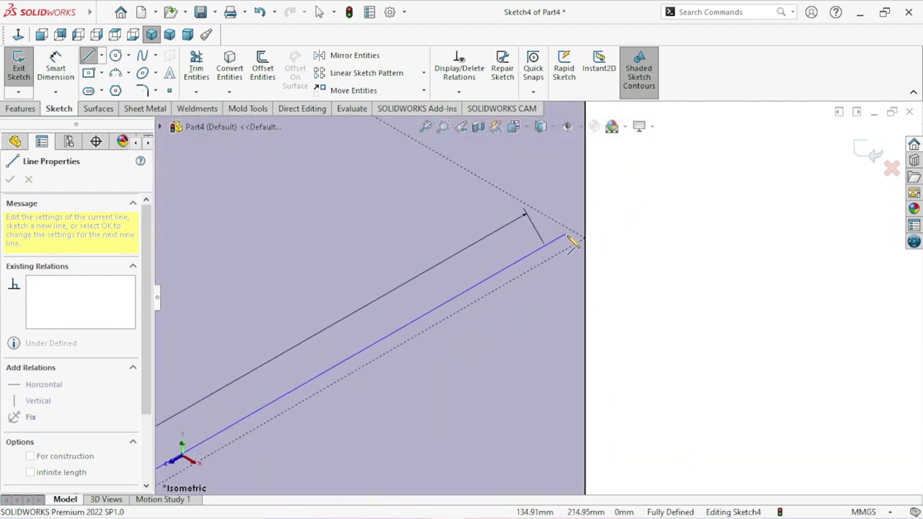
pyautogui.scroll(-1, 548, 288)
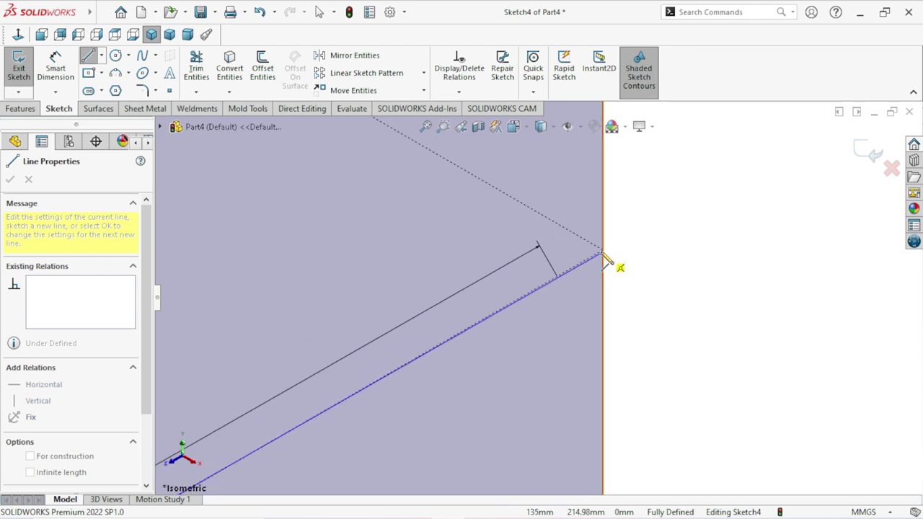
pyautogui.scroll(1, 591, 254)
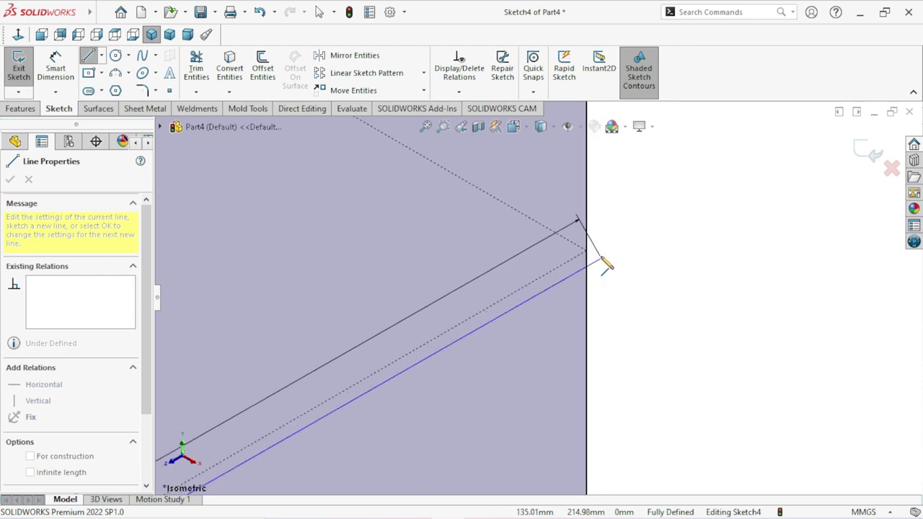
pyautogui.scroll(1, 578, 256)
pyautogui.scroll(1, 580, 242)
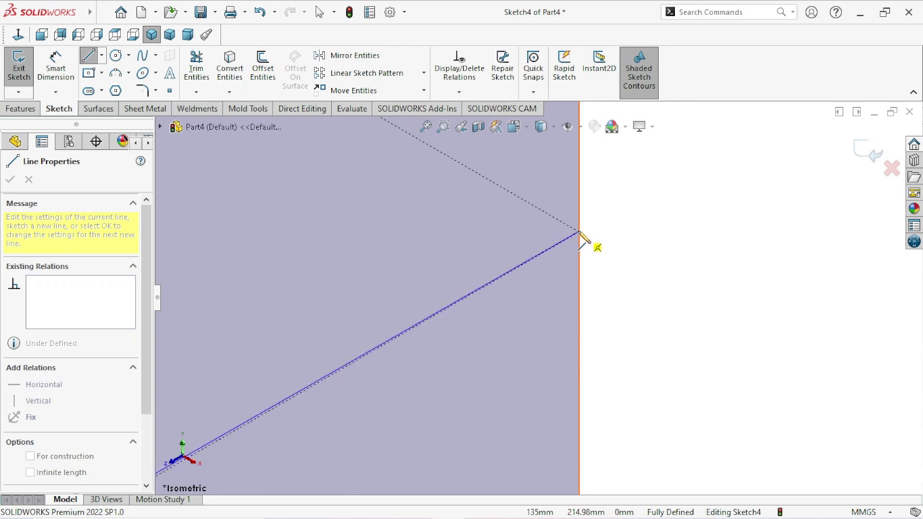
pyautogui.click(581, 235)
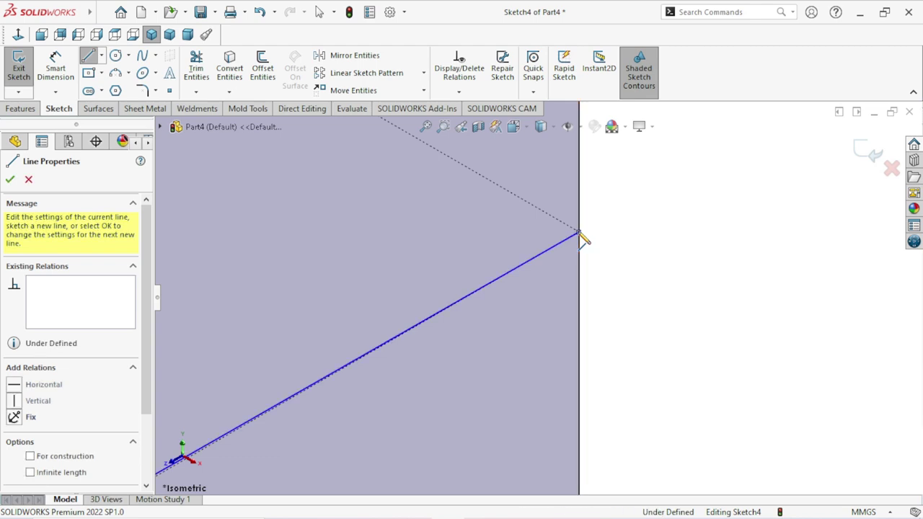
pyautogui.keyDown('ctrl'); pyautogui.moveTo(581, 264); pyautogui.dragTo(546, 291, button='middle'); pyautogui.keyUp('ctrl')
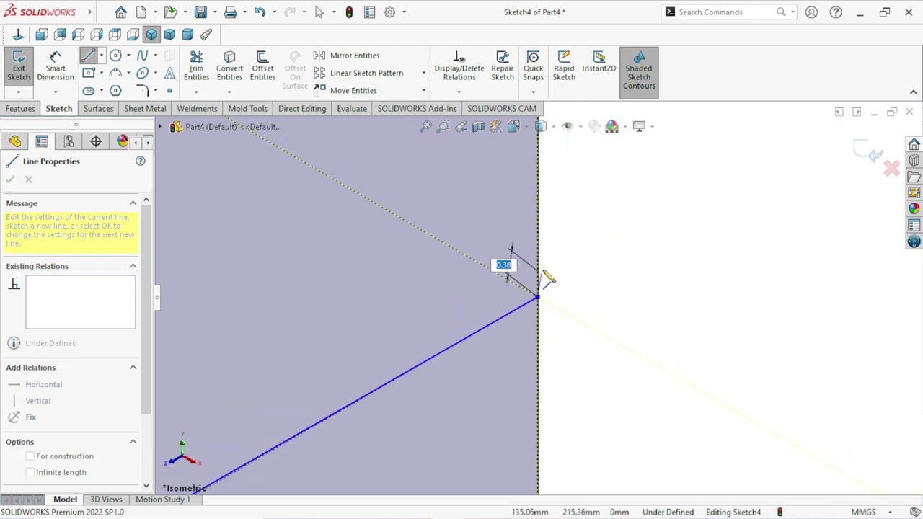
pyautogui.rightClick(600, 236)
pyautogui.click(631, 247)
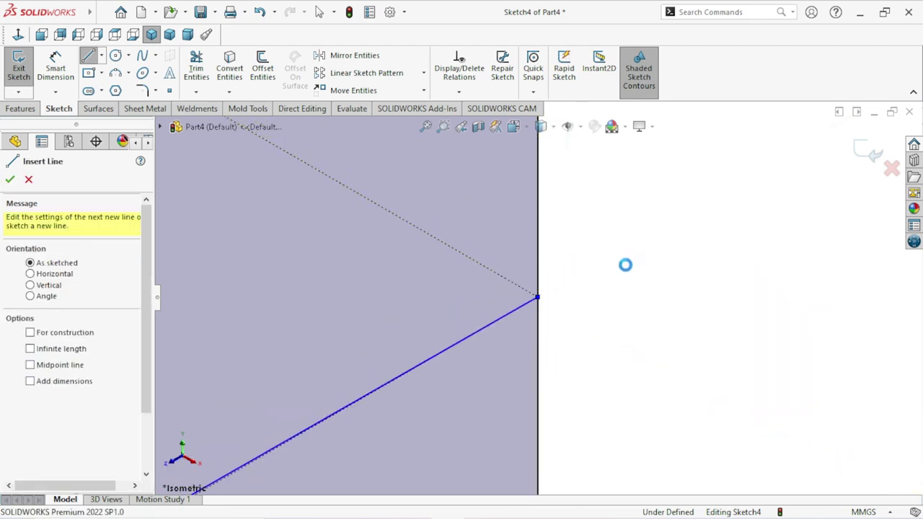
pyautogui.scroll(3, 525, 299)
pyautogui.scroll(2, 497, 346)
pyautogui.scroll(3, 497, 346)
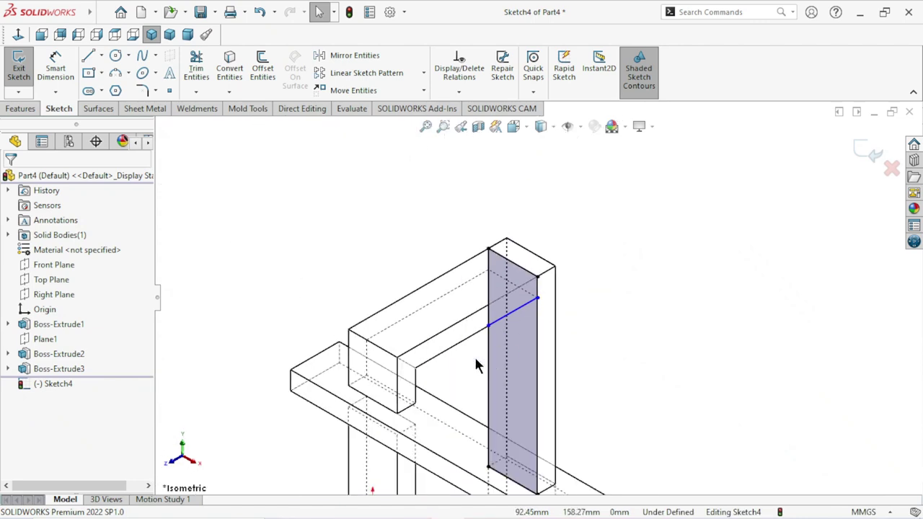
pyautogui.scroll(-2, 482, 353)
# Step: Power-trim the extra line pieces so only the region above the slanted line stays enclosed
pyautogui.click(196, 68)
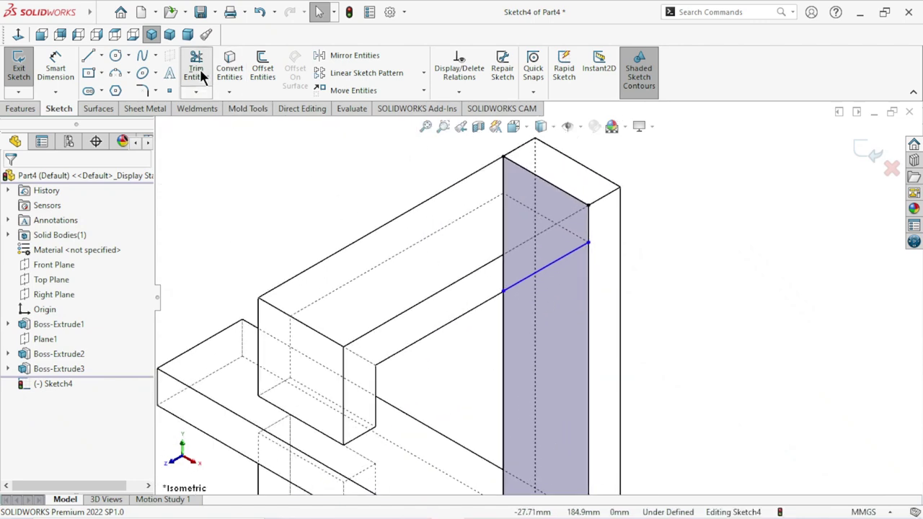
pyautogui.moveTo(483, 356); pyautogui.dragTo(588, 319)
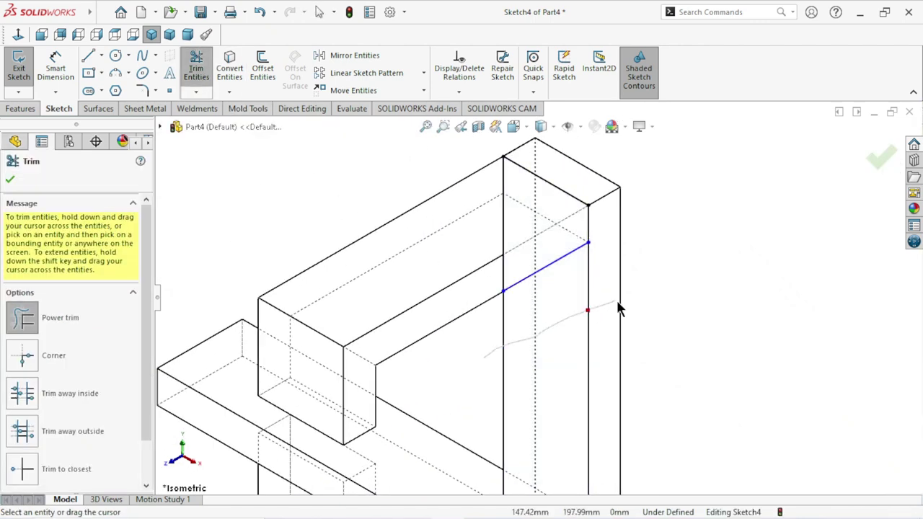
pyautogui.scroll(2, 576, 337)
pyautogui.scroll(-1, 534, 350)
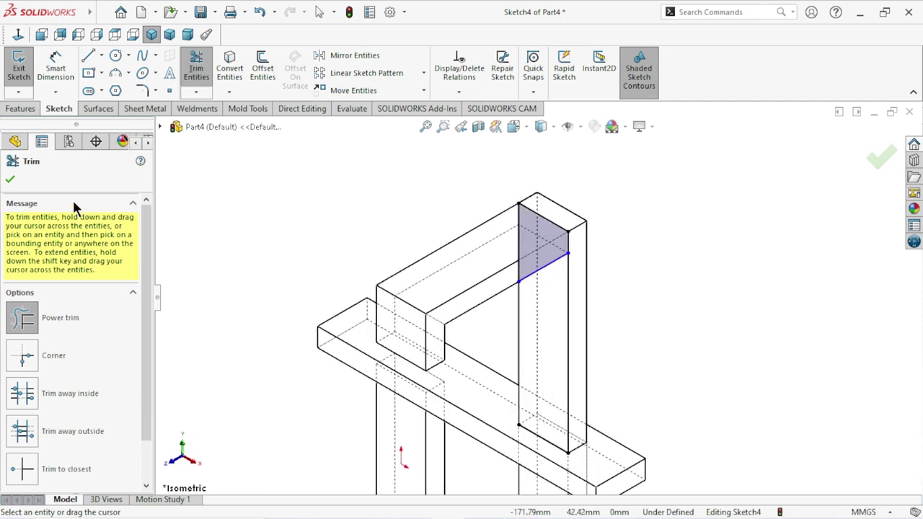
pyautogui.click(10, 180)
pyautogui.scroll(2, 436, 288)
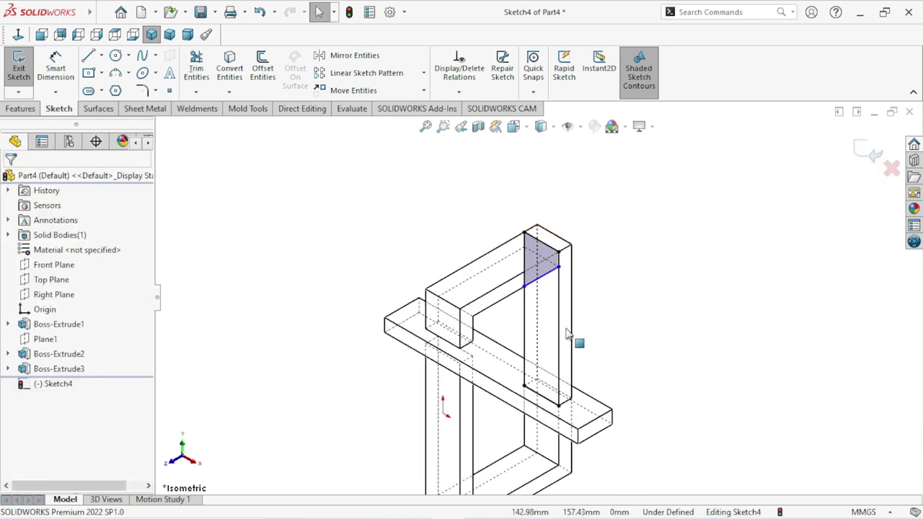
pyautogui.scroll(-1, 573, 335)
pyautogui.click(30, 108)
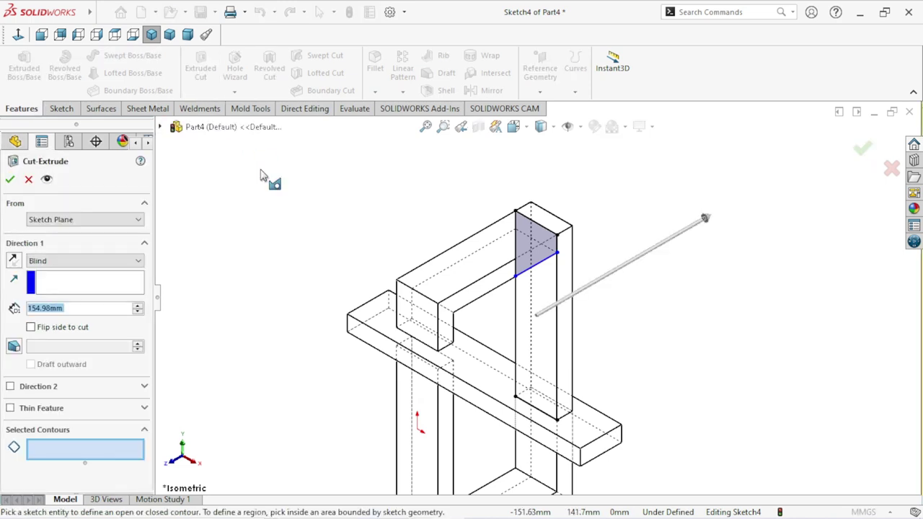
# Step: Cut Sketch4's triangular top region Up To Next as Cut-Extrude1, angling the post's top
pyautogui.click(88, 262)
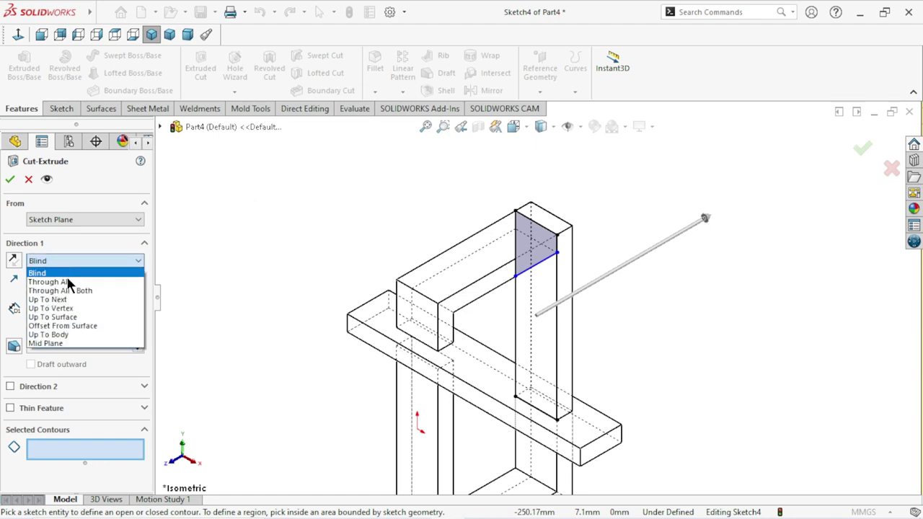
pyautogui.click(51, 299)
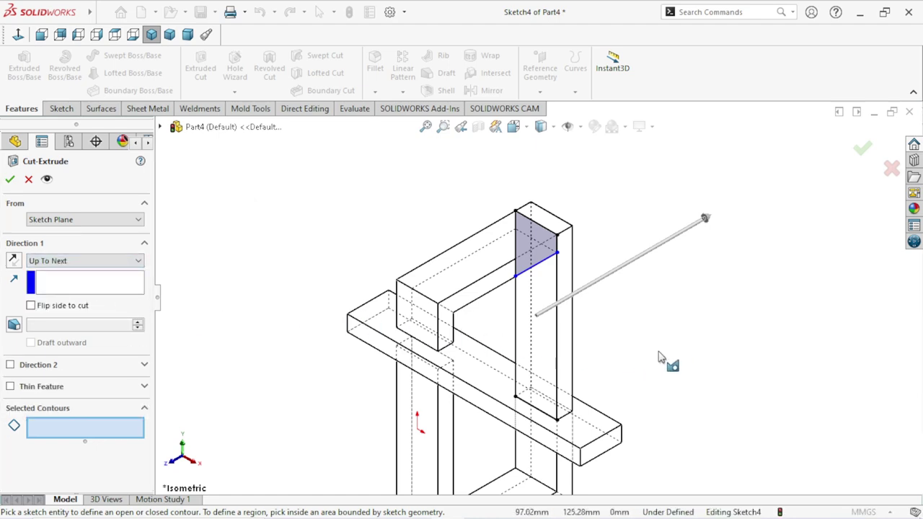
pyautogui.moveTo(673, 331)
pyautogui.mouseDown(button='middle')
pyautogui.moveTo(618, 342)
pyautogui.moveTo(622, 354)
pyautogui.moveTo(642, 360)
pyautogui.moveTo(676, 346)
pyautogui.moveTo(673, 299)
pyautogui.moveTo(673, 310)
pyautogui.mouseUp(button='middle')
pyautogui.scroll(-1, 580, 209)
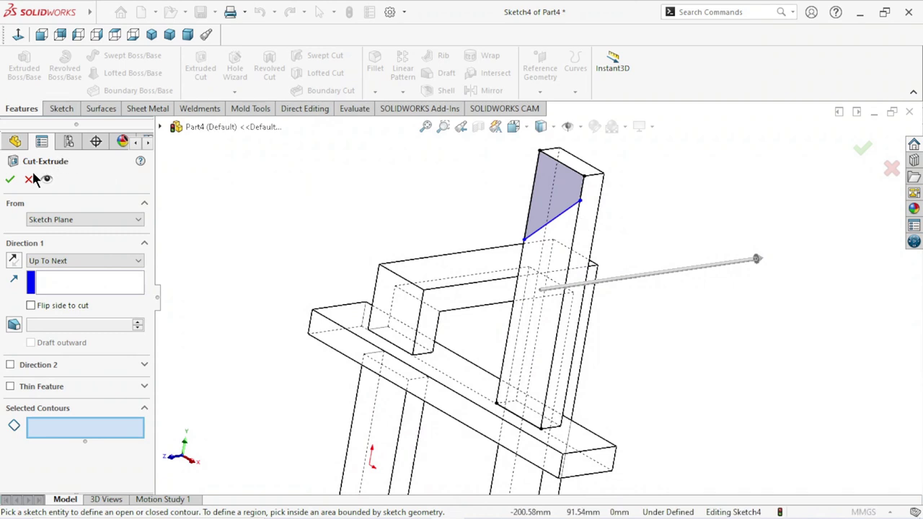
pyautogui.click(13, 261)
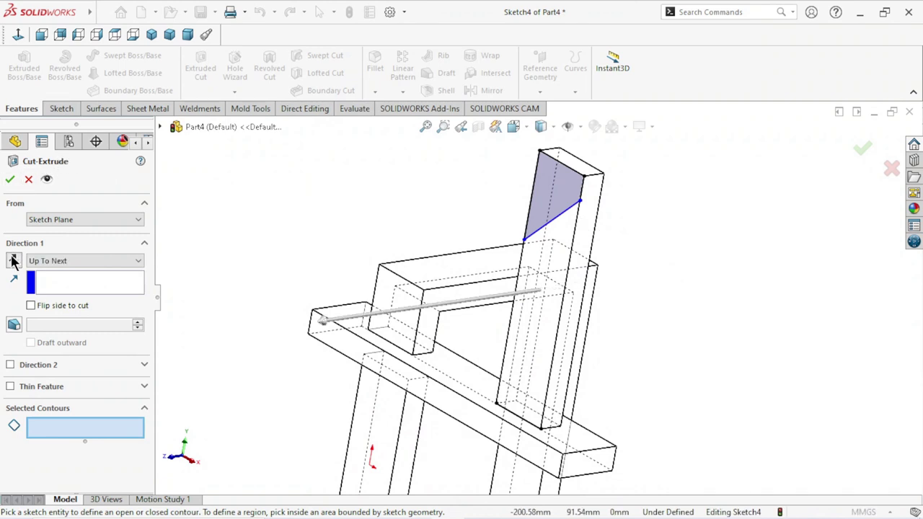
pyautogui.click(13, 261)
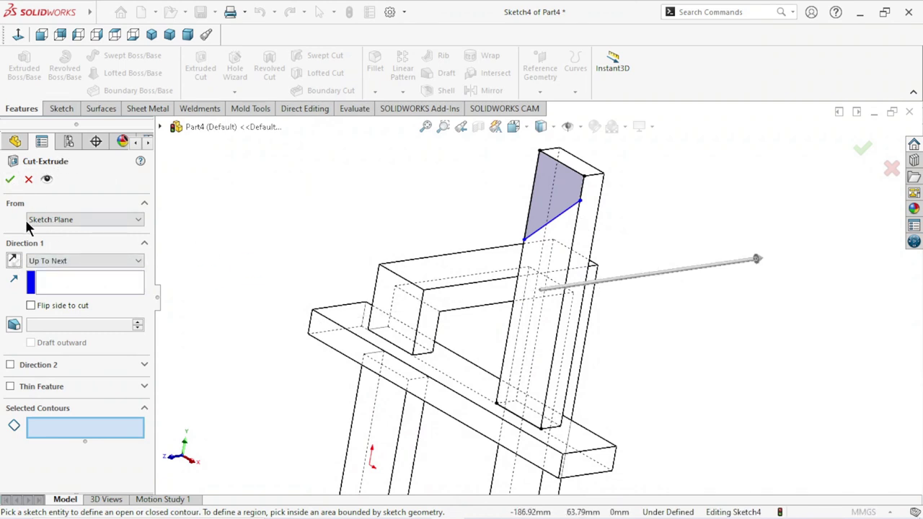
pyautogui.click(12, 181)
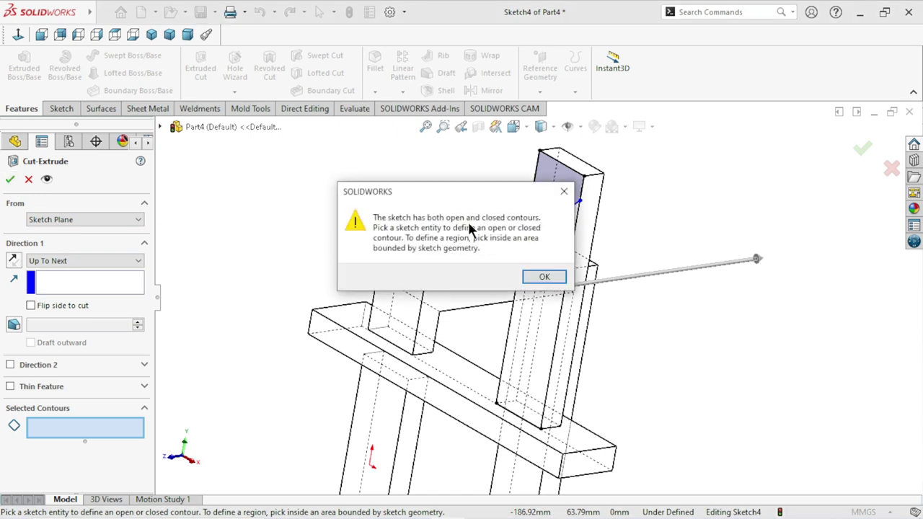
pyautogui.click(564, 191)
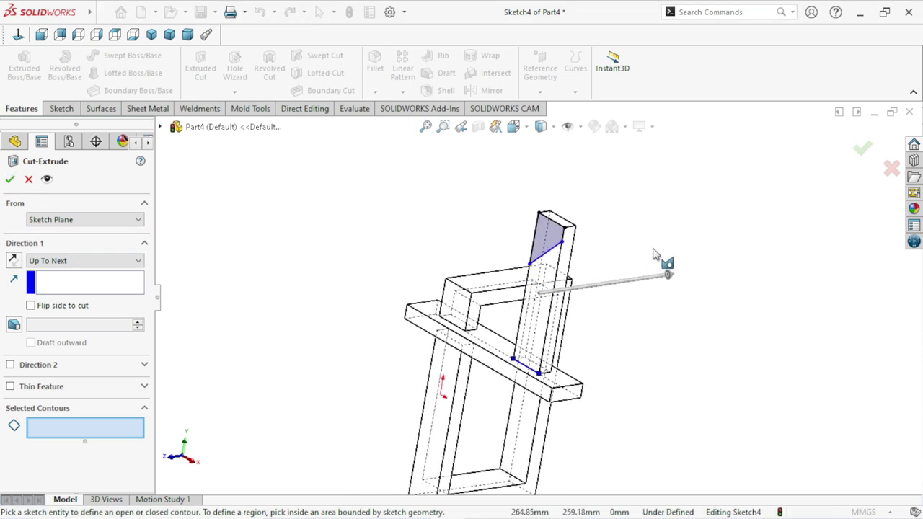
pyautogui.moveTo(663, 263)
pyautogui.mouseDown(button='middle')
pyautogui.moveTo(628, 199)
pyautogui.moveTo(646, 207)
pyautogui.mouseUp(button='middle')
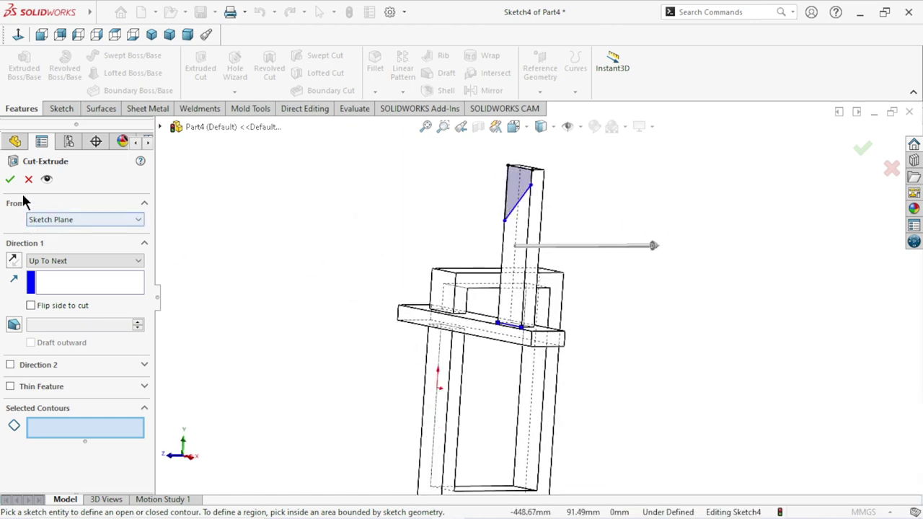
pyautogui.click(527, 193)
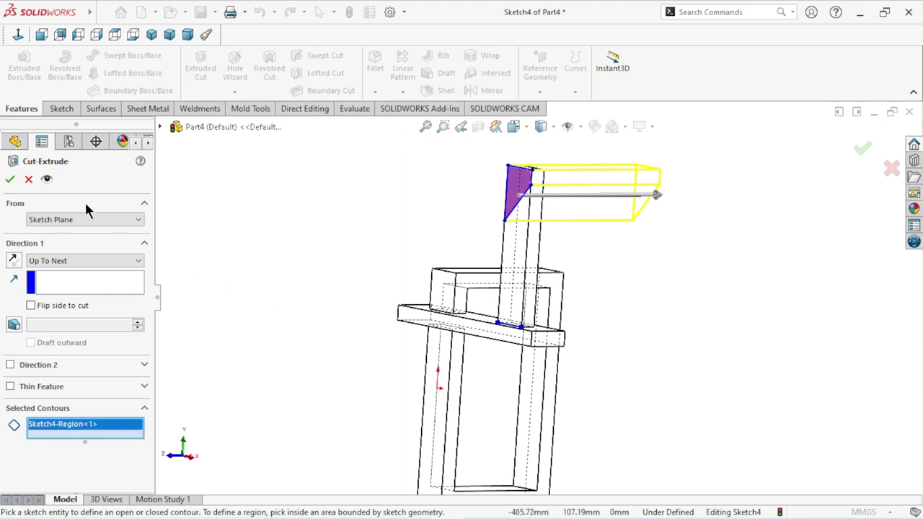
pyautogui.click(10, 179)
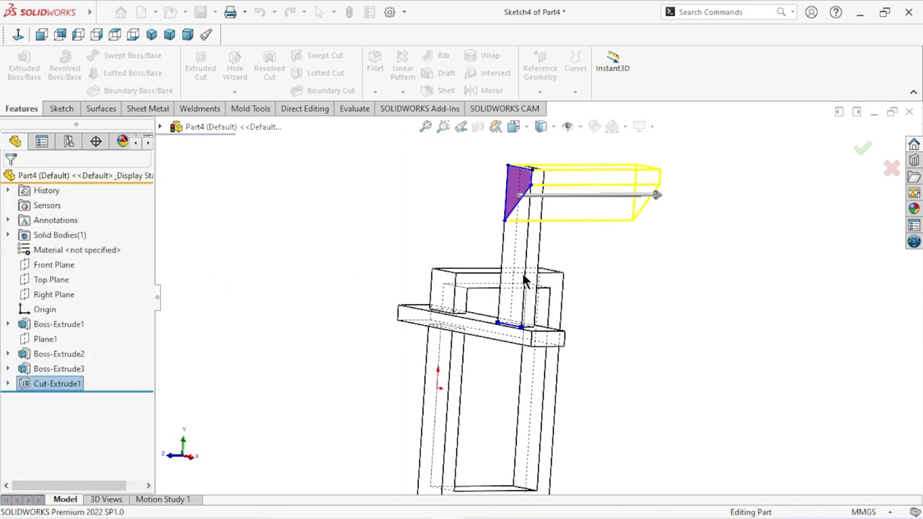
# Step: Switch the part's display style to Shaded With Edges
pyautogui.moveTo(610, 230)
pyautogui.mouseDown(button='middle')
pyautogui.moveTo(632, 264)
pyautogui.moveTo(608, 273)
pyautogui.mouseUp(button='middle')
pyautogui.click(552, 125)
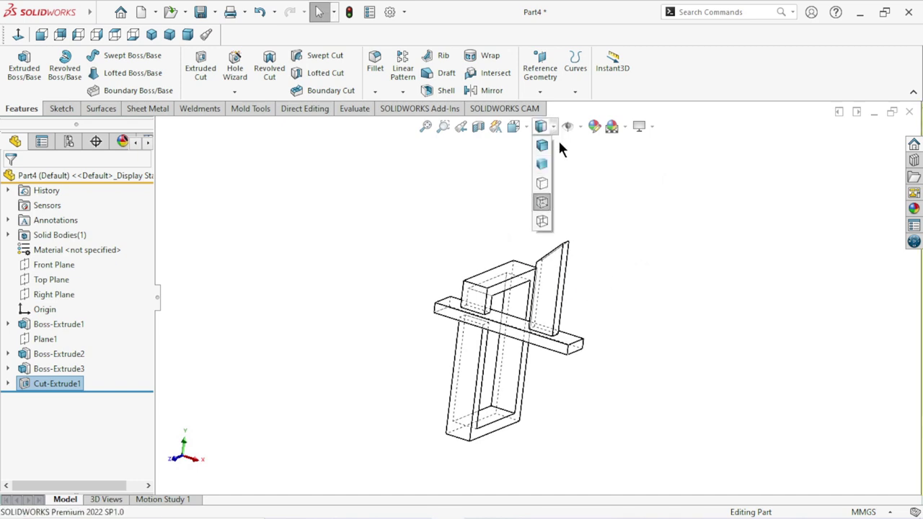
pyautogui.click(542, 147)
pyautogui.scroll(-2, 539, 303)
pyautogui.scroll(-3, 537, 317)
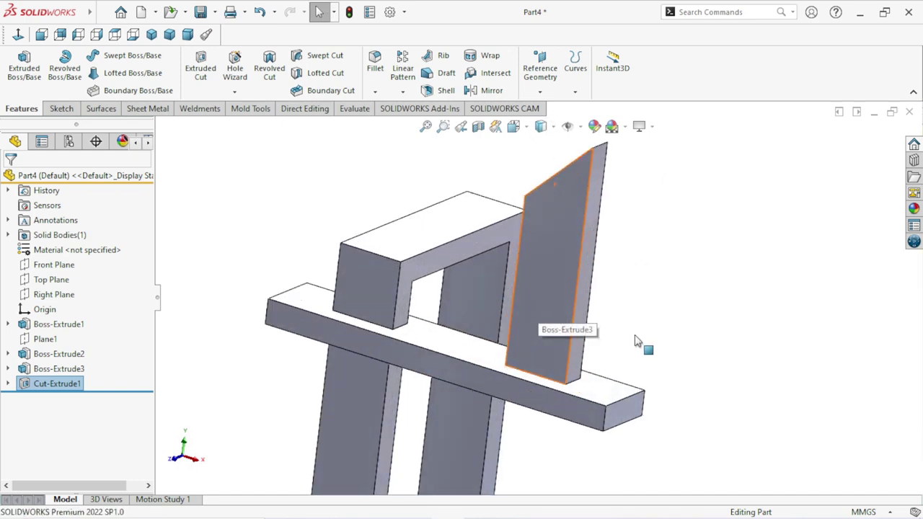
# Step: Snap the part to Isometric view and clear the selection to reveal the interlocked illusion
pyautogui.moveTo(629, 343)
pyautogui.mouseDown(button='middle')
pyautogui.moveTo(559, 297)
pyautogui.moveTo(583, 354)
pyautogui.moveTo(661, 410)
pyautogui.moveTo(566, 278)
pyautogui.moveTo(627, 346)
pyautogui.mouseUp(button='middle')
pyautogui.scroll(3, 627, 346)
pyautogui.moveTo(688, 346)
pyautogui.mouseDown(button='middle')
pyautogui.moveTo(677, 216)
pyautogui.moveTo(772, 295)
pyautogui.moveTo(654, 294)
pyautogui.moveTo(698, 290)
pyautogui.moveTo(612, 212)
pyautogui.moveTo(592, 220)
pyautogui.moveTo(599, 281)
pyautogui.moveTo(540, 298)
pyautogui.mouseUp(button='middle')
pyautogui.scroll(-5, 599, 282)
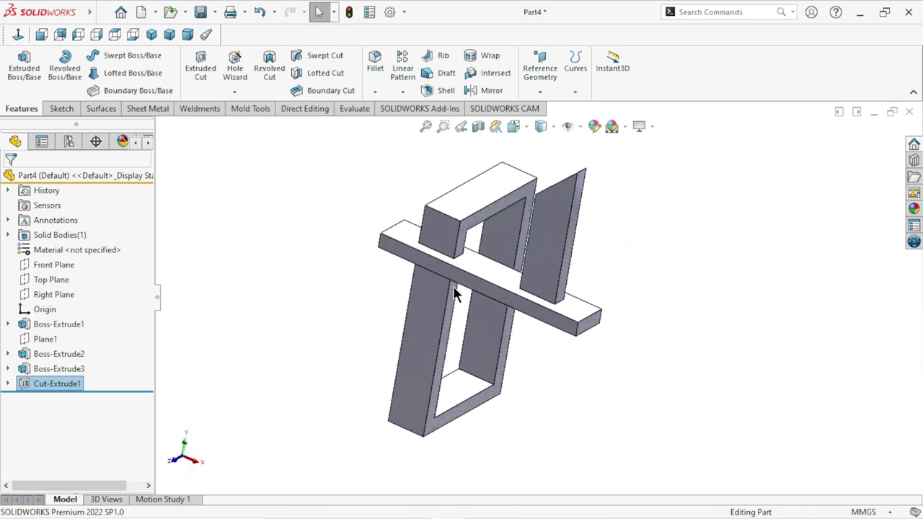
pyautogui.click(149, 35)
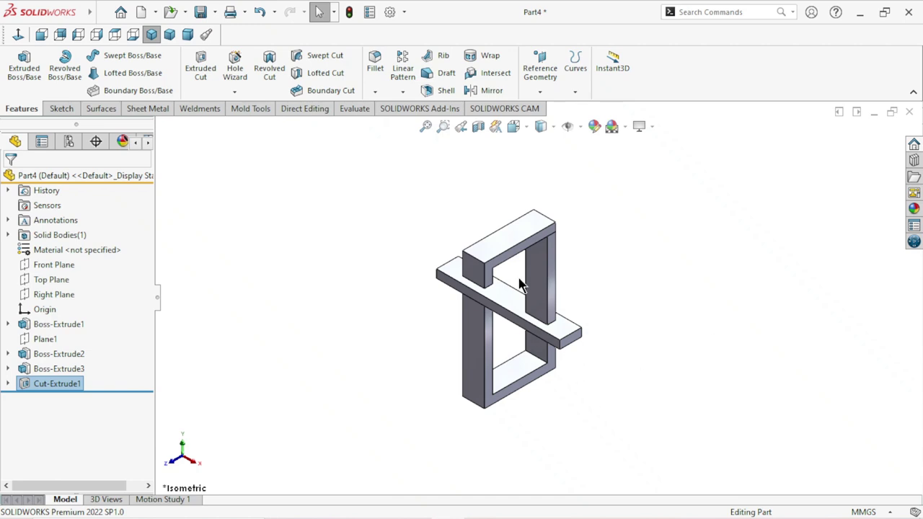
pyautogui.scroll(-1, 591, 324)
pyautogui.scroll(-2, 588, 314)
pyautogui.click(711, 331)
pyautogui.scroll(-2, 552, 279)
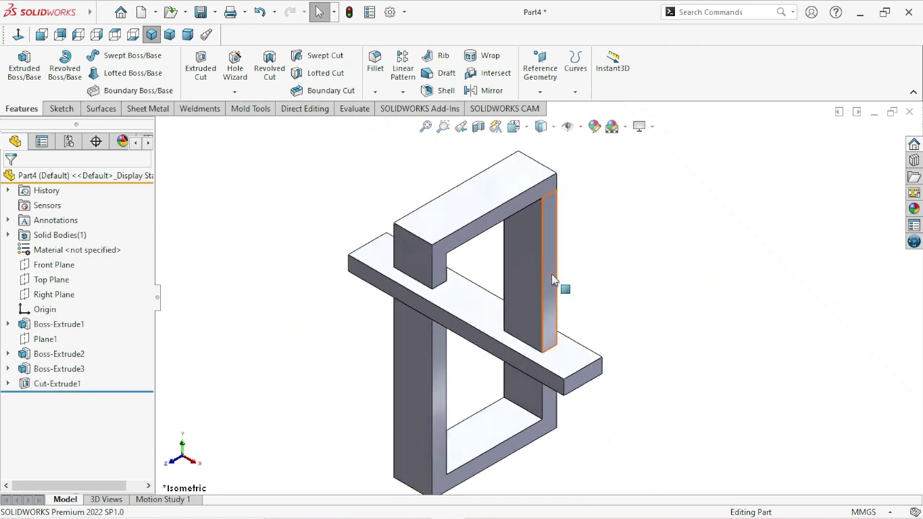
pyautogui.scroll(-1, 544, 272)
pyautogui.scroll(4, 546, 339)
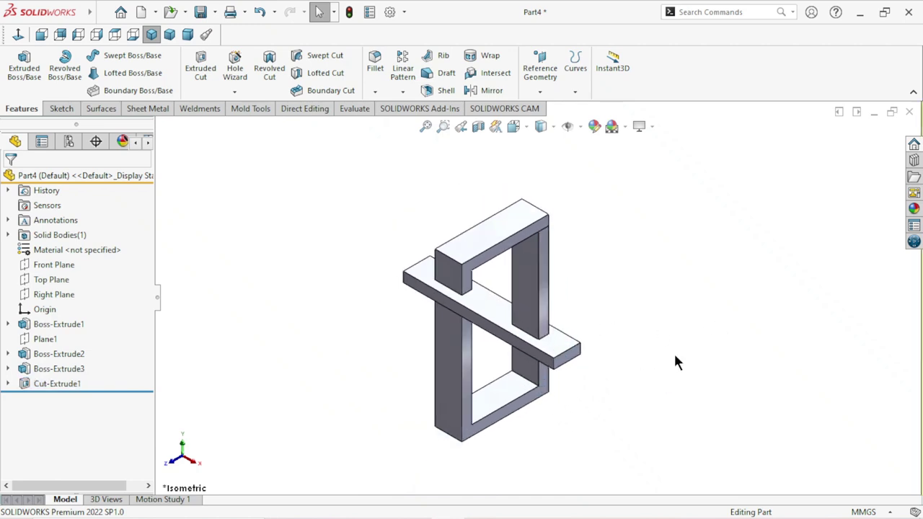
pyautogui.scroll(-1, 627, 382)
pyautogui.scroll(1, 548, 393)
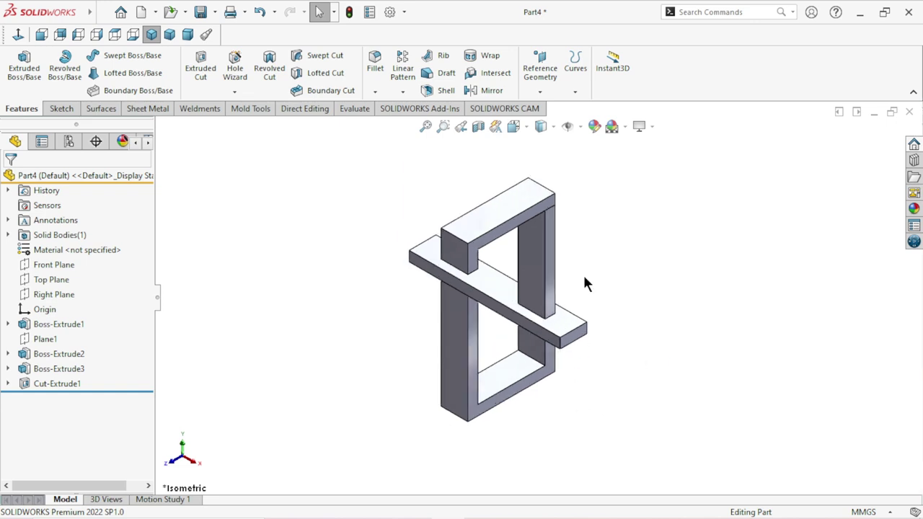
pyautogui.scroll(-1, 608, 281)
pyautogui.scroll(1, 587, 346)
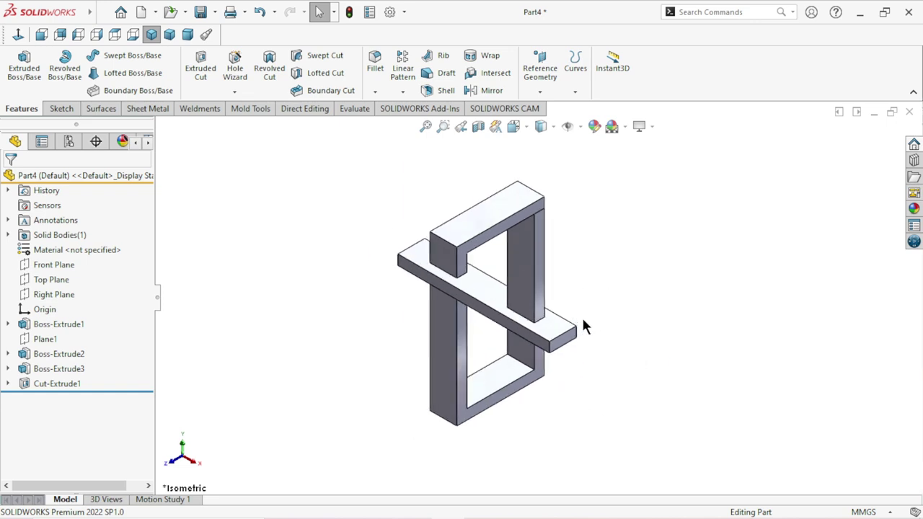
# Step: Apply blue high gloss plastic to Boss-Extrude1, Boss-Extrude3 and Cut-Extrude1
pyautogui.click(67, 322)
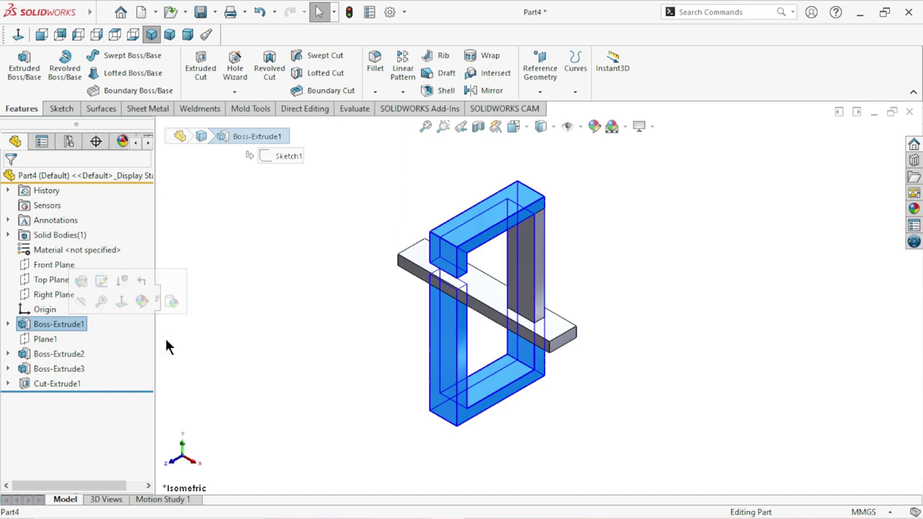
pyautogui.keyDown('ctrl'); pyautogui.click(63, 353); pyautogui.keyUp('ctrl')
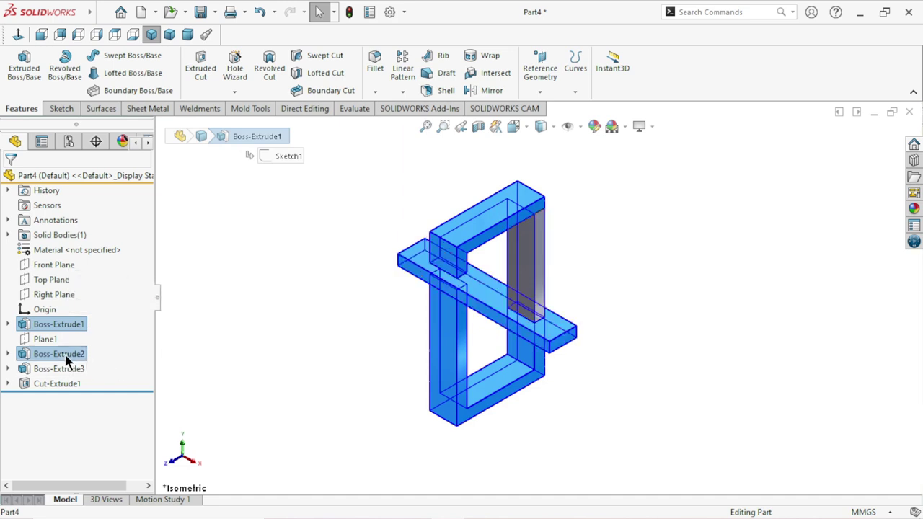
pyautogui.keyDown('ctrl'); pyautogui.click(63, 353); pyautogui.keyUp('ctrl')
pyautogui.keyDown('ctrl'); pyautogui.click(62, 366); pyautogui.keyUp('ctrl')
pyautogui.keyDown('ctrl'); pyautogui.click(61, 383); pyautogui.keyUp('ctrl')
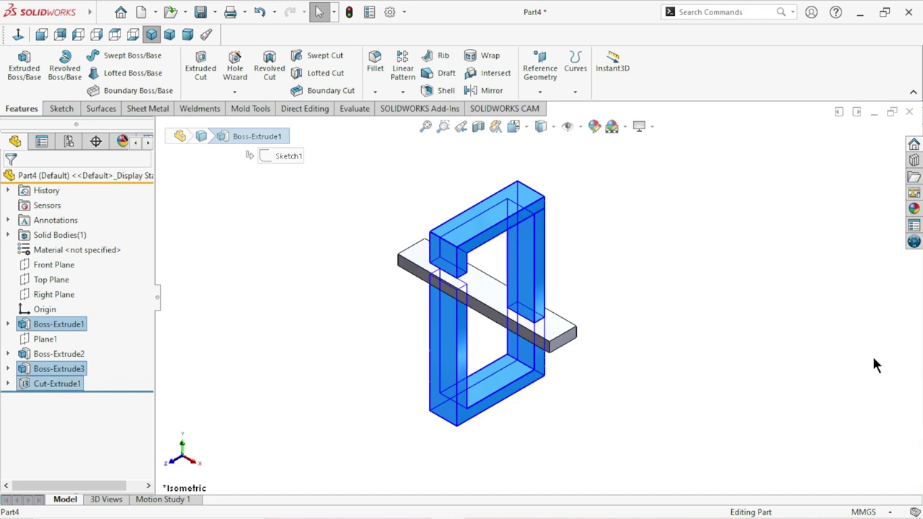
pyautogui.click(913, 208)
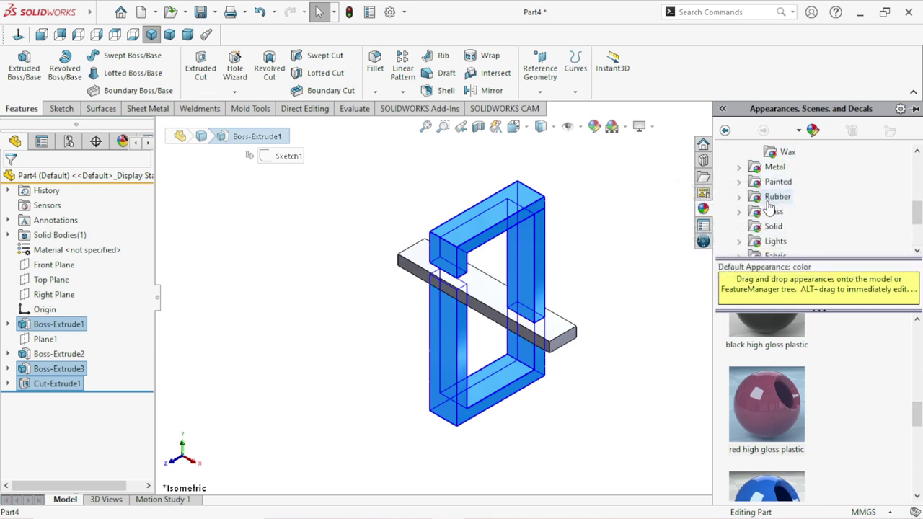
pyautogui.scroll(3, 764, 184)
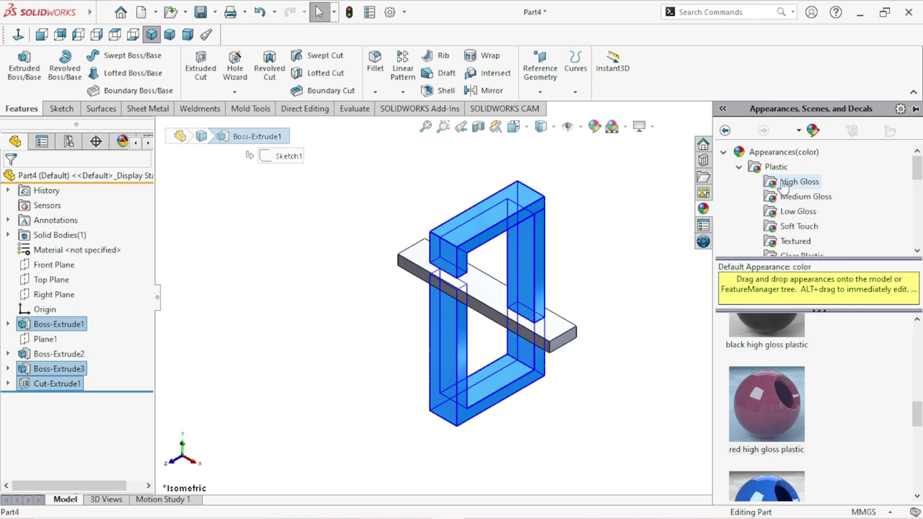
pyautogui.doubleClick(765, 167)
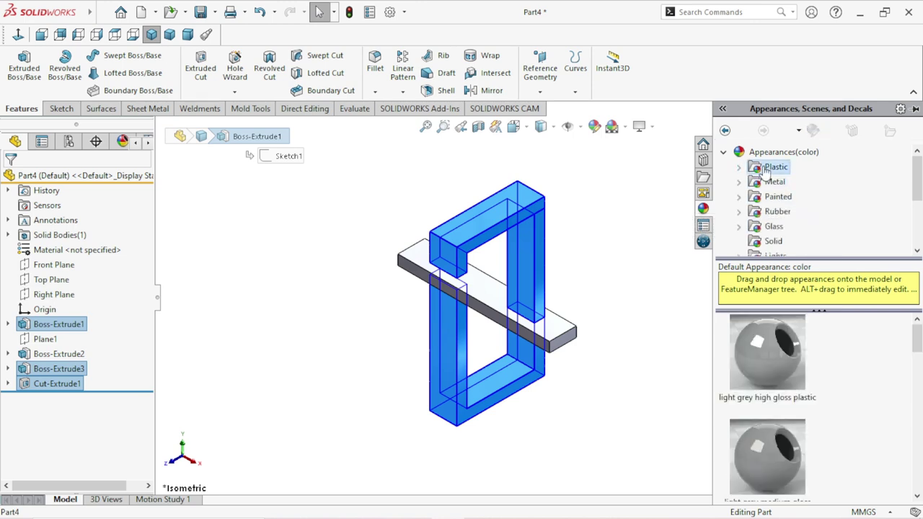
pyautogui.click(742, 166)
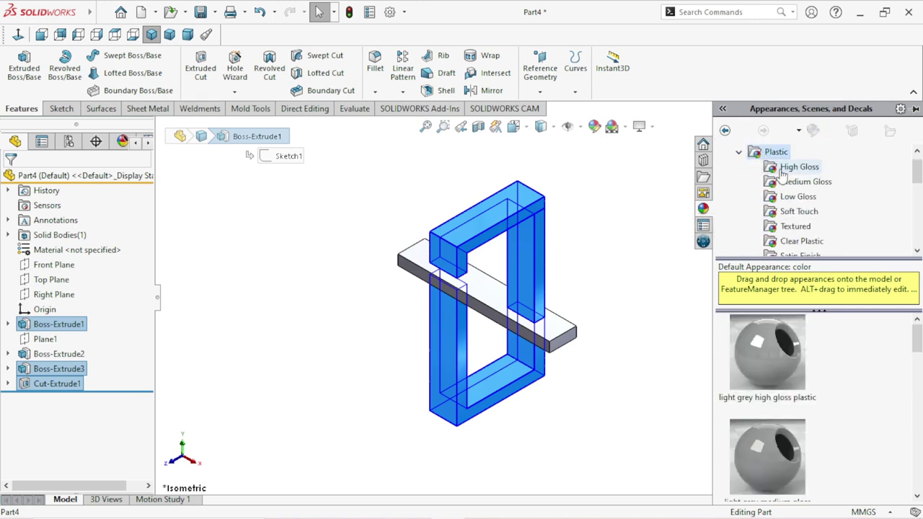
pyautogui.click(782, 172)
pyautogui.moveTo(916, 340); pyautogui.dragTo(897, 416)
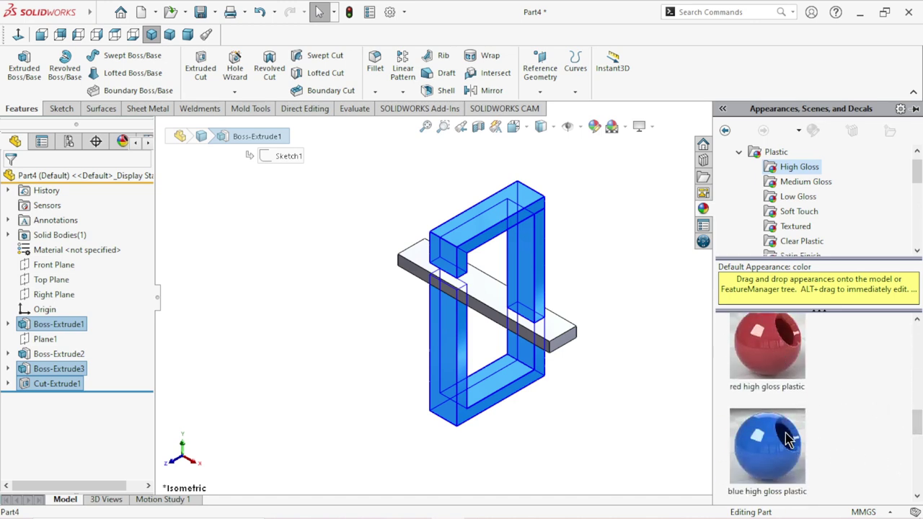
pyautogui.doubleClick(788, 438)
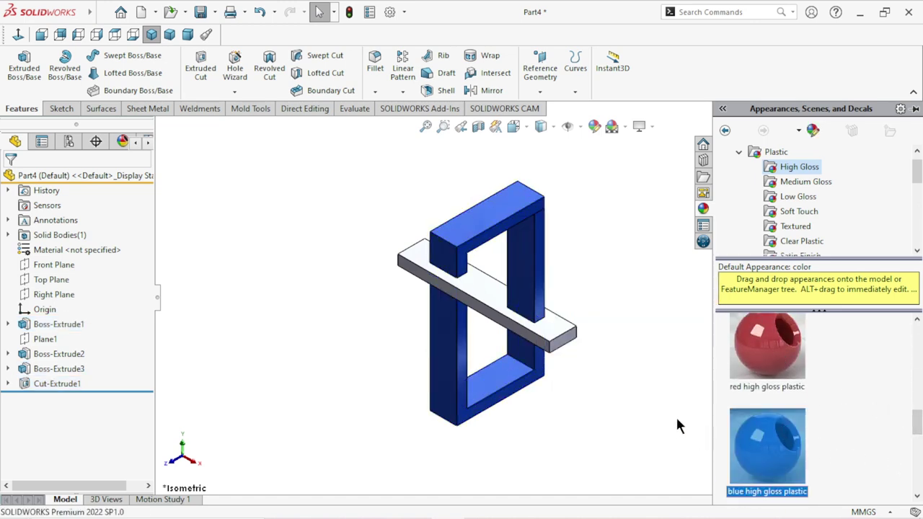
# Step: Apply red high gloss plastic to the crossbar, Boss-Extrude2
pyautogui.click(56, 352)
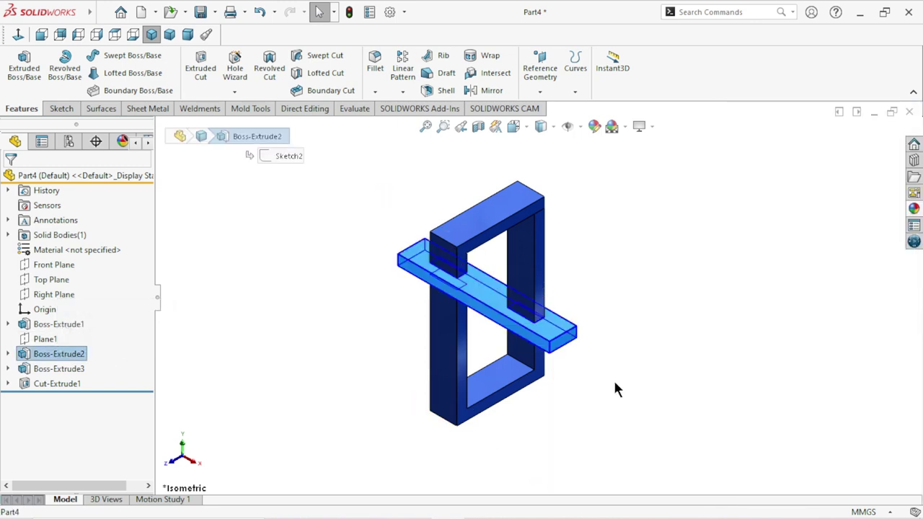
pyautogui.click(913, 209)
pyautogui.doubleClick(785, 337)
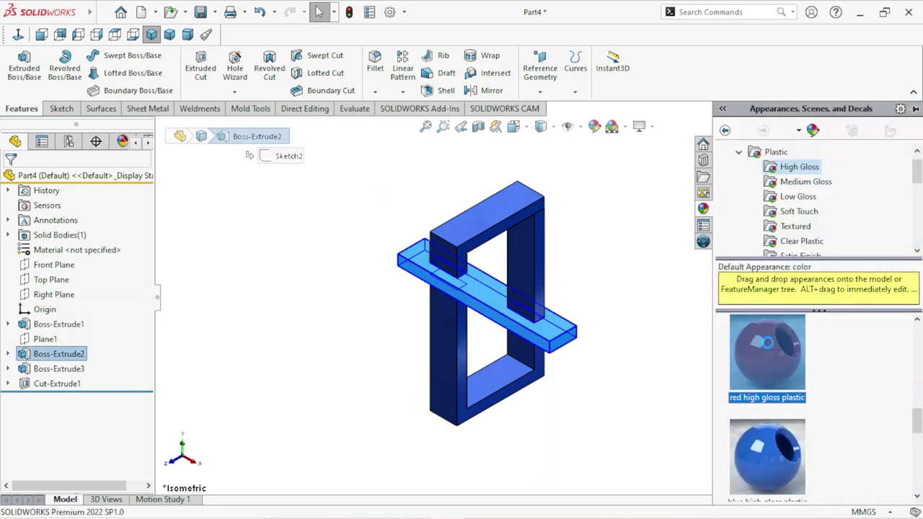
pyautogui.click(653, 127)
pyautogui.click(653, 146)
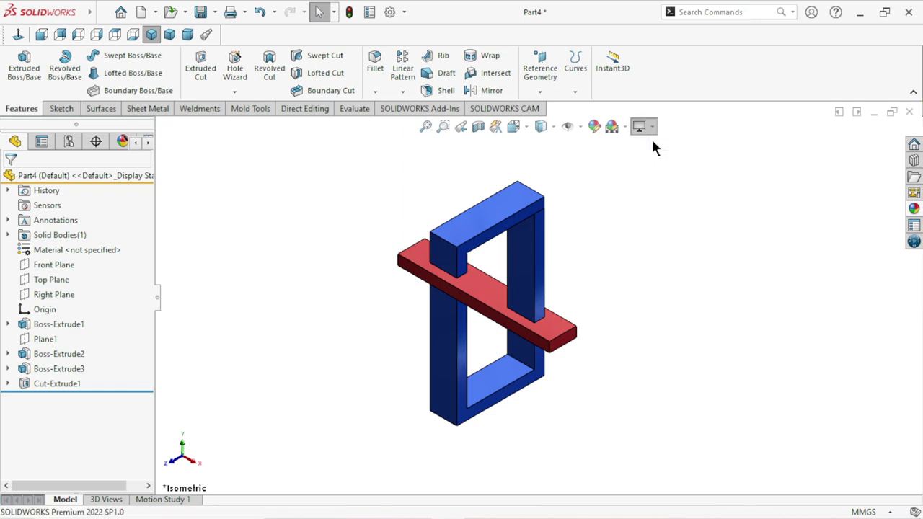
# Step: Toggle RealView Graphics off and back on, then rotate and zoom to inspect the shading
pyautogui.click(653, 127)
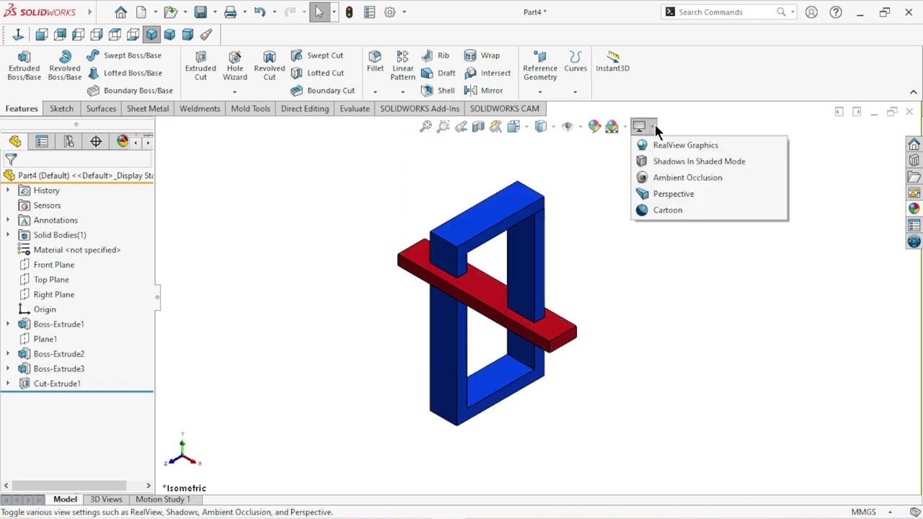
pyautogui.click(664, 142)
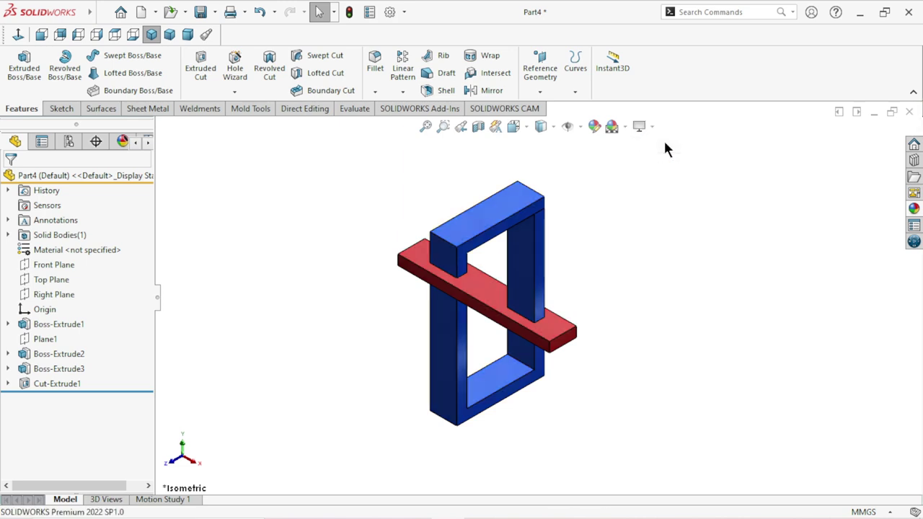
pyautogui.click(651, 128)
pyautogui.click(657, 145)
pyautogui.scroll(-3, 605, 298)
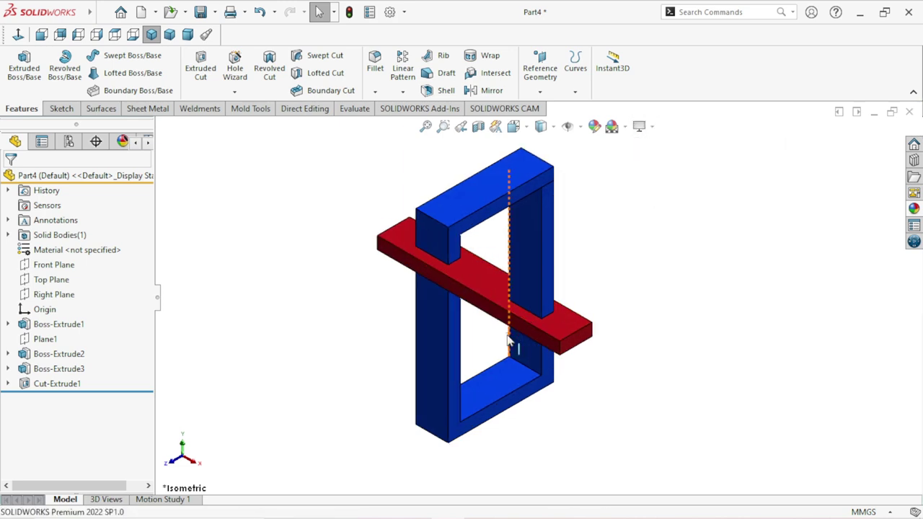
pyautogui.moveTo(504, 324); pyautogui.dragTo(475, 346, button='middle')
pyautogui.press('z')
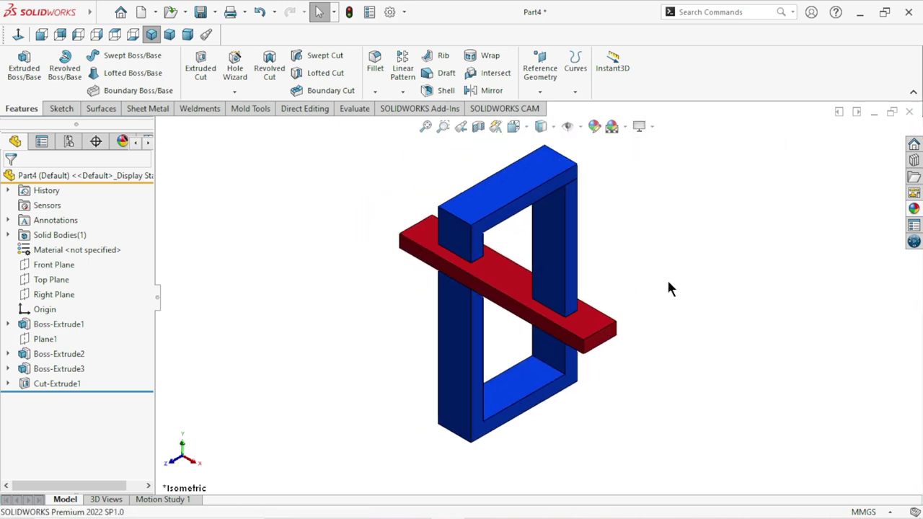
pyautogui.scroll(-2, 596, 225)
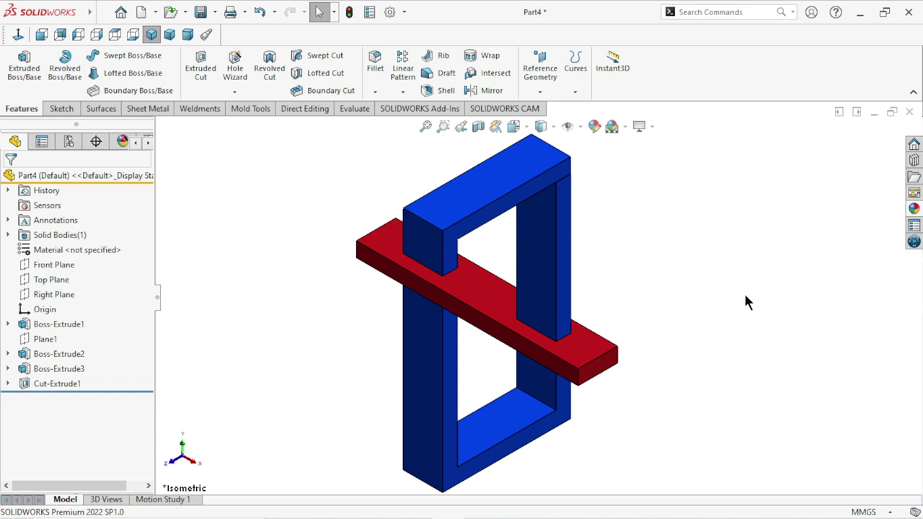
# Step: Check the part in Front, Isometric and Trimetric views, ending on Isometric
pyautogui.click(42, 32)
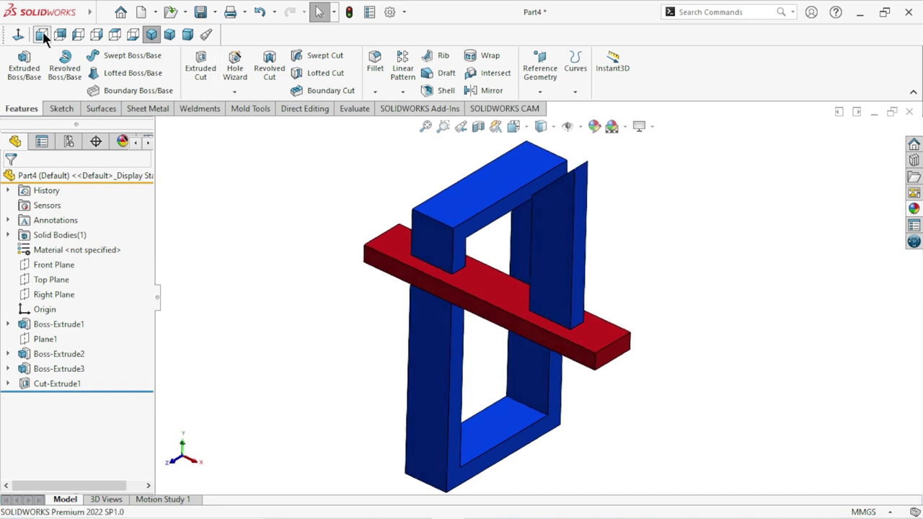
pyautogui.click(151, 35)
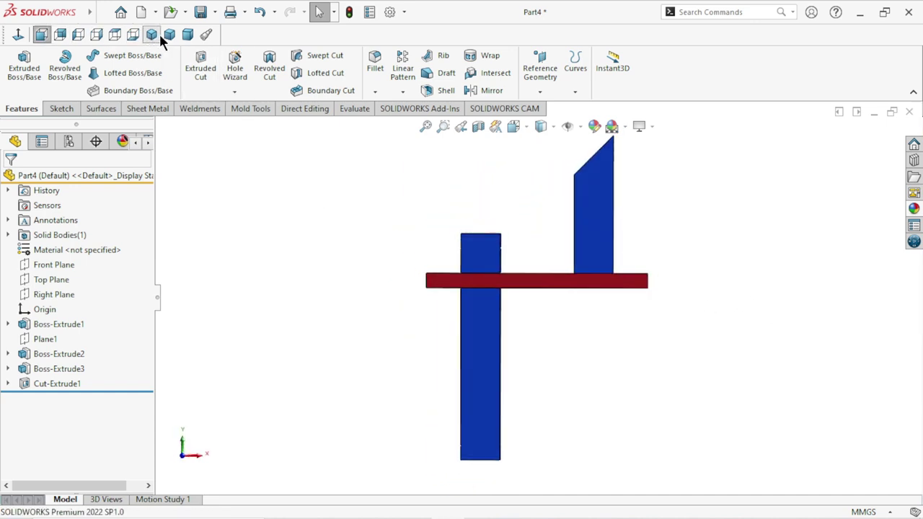
pyautogui.click(169, 34)
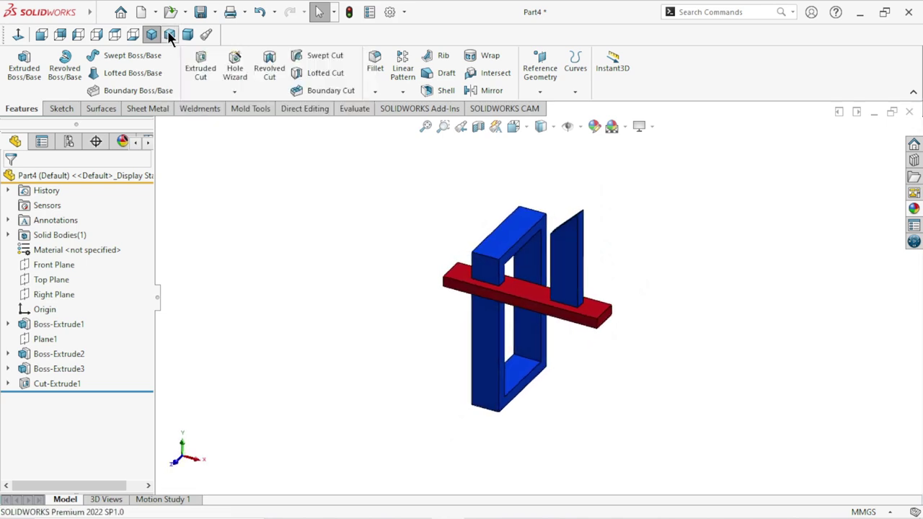
pyautogui.click(153, 36)
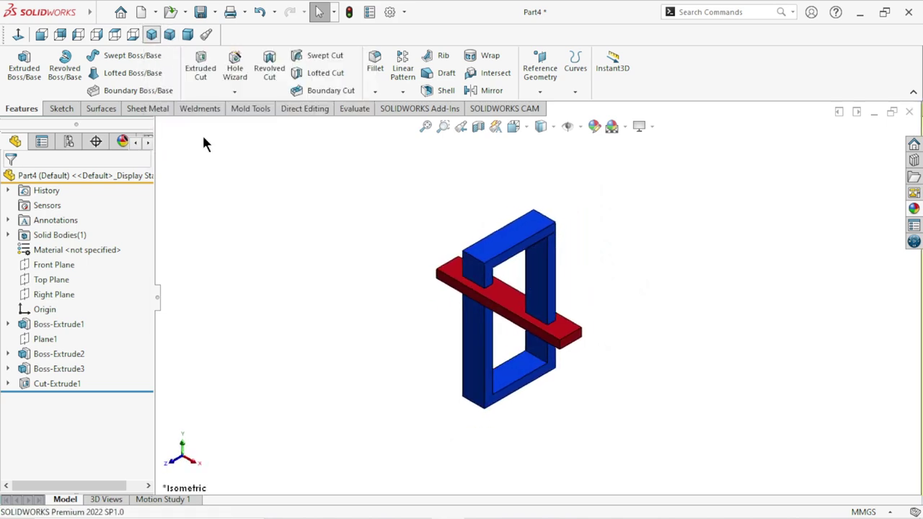
pyautogui.scroll(-1, 548, 317)
pyautogui.scroll(-2, 516, 283)
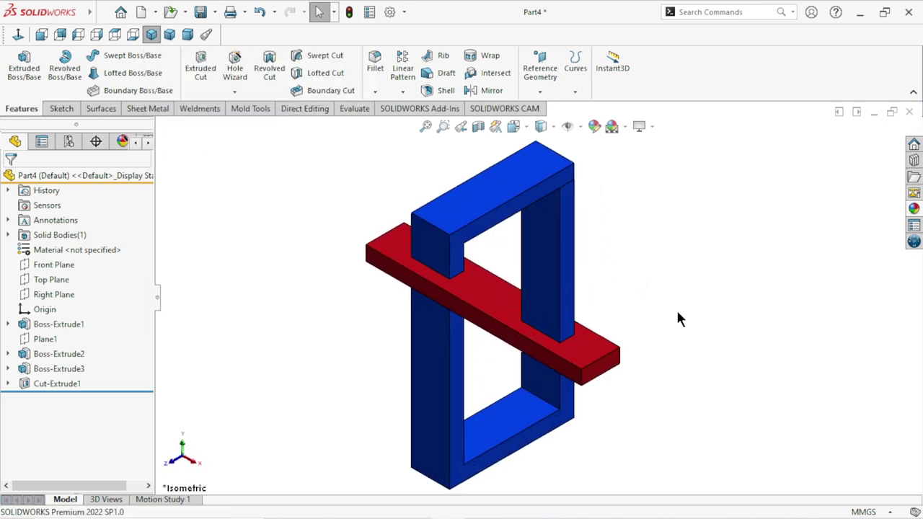
pyautogui.scroll(1, 656, 339)
pyautogui.scroll(-1, 654, 335)
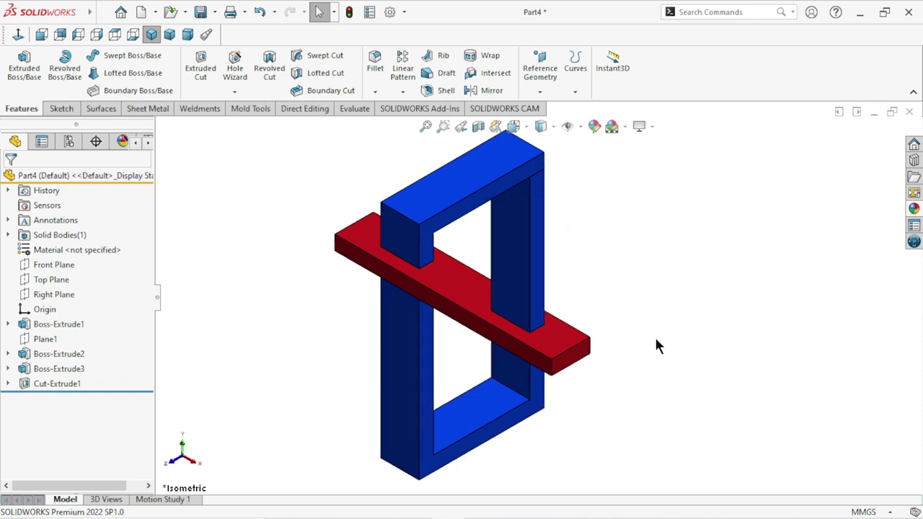
pyautogui.scroll(1, 656, 339)
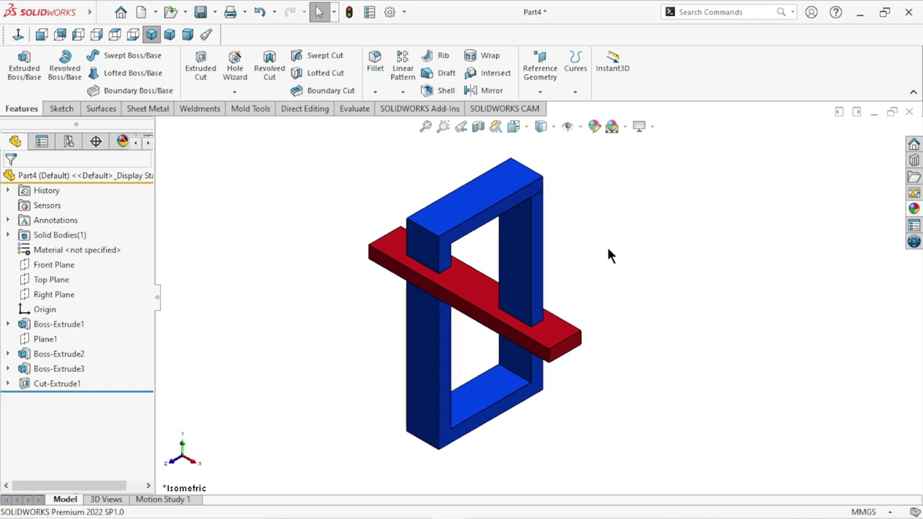